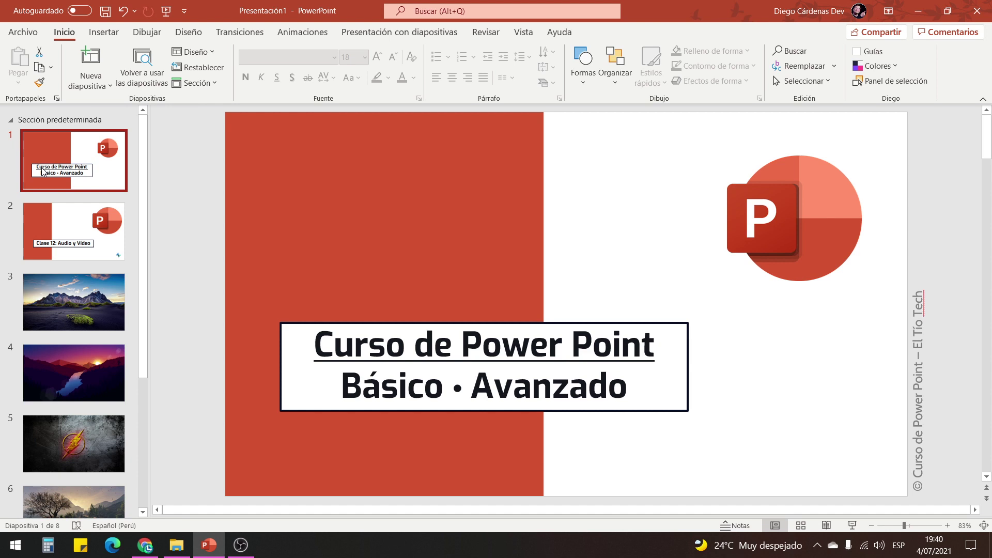
- Show slide 2, 'Clase 12: Audio y Vídeo', then switch to the PowerPoint course page in Chrome
click(45, 228)
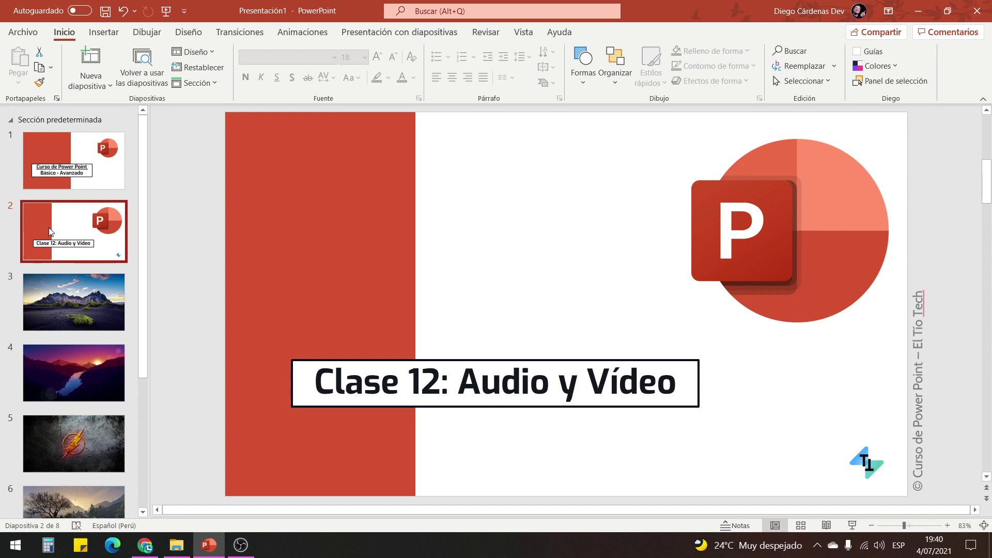
click(146, 546)
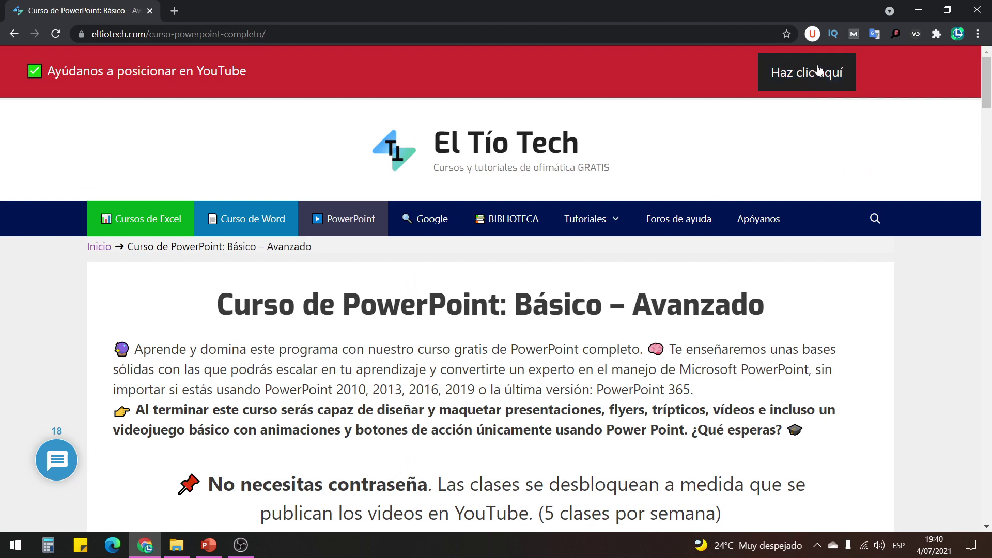
- Open the course's first class video on YouTube from the El Tío Tech site and pause it
scroll(784, 155, down, 4)
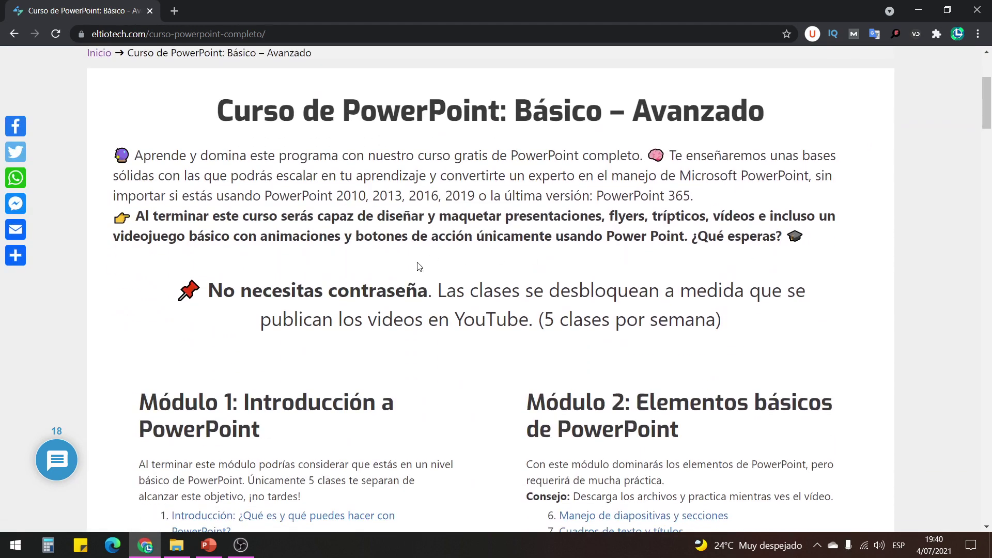
scroll(457, 271, up, 4)
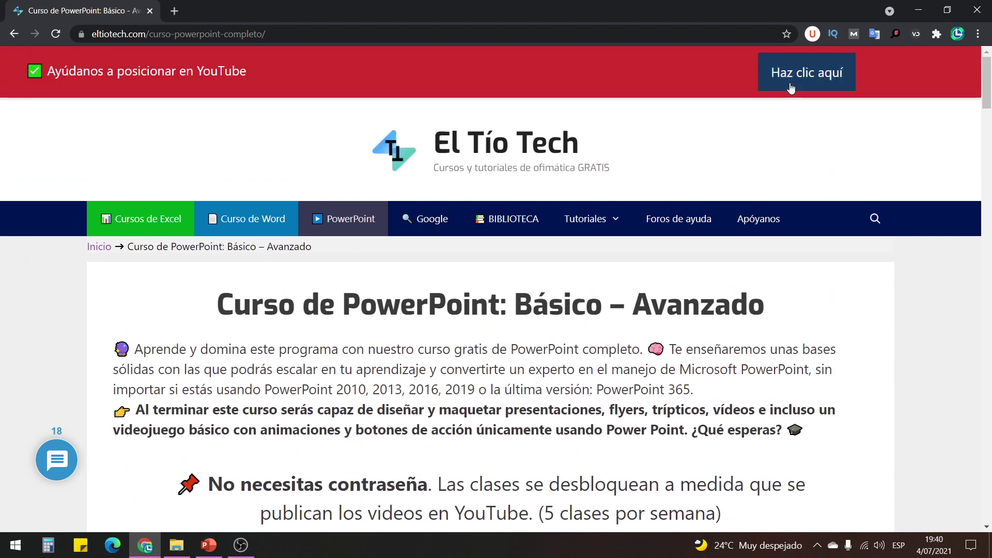
click(804, 73)
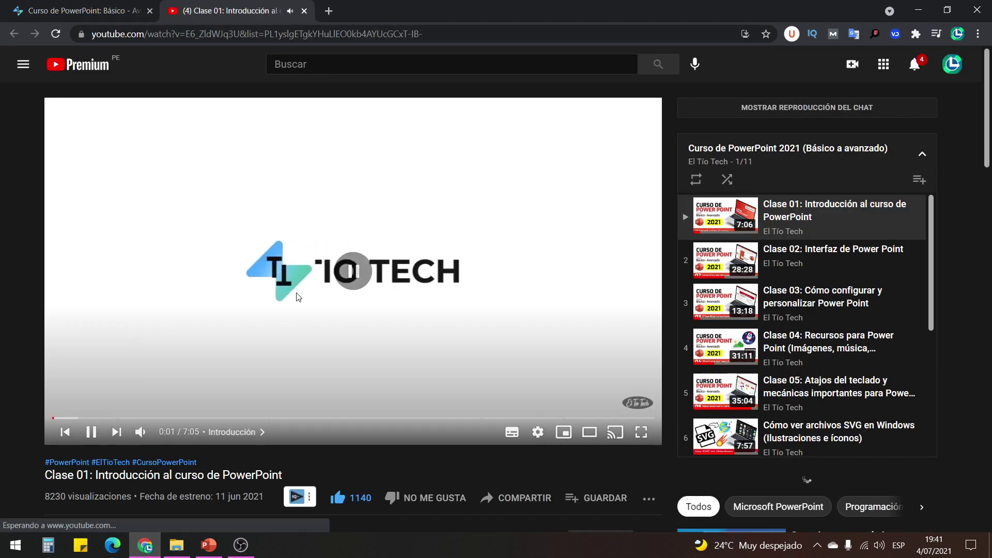
click(306, 294)
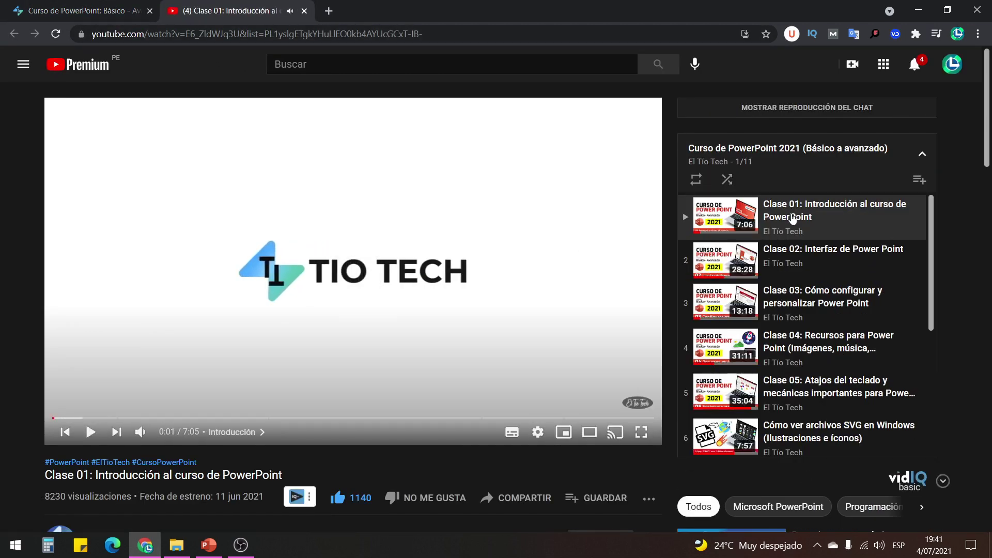
- Save the PowerPoint 2021 course playlist, then browse and close the YouTube guide menu
scroll(816, 217, down, 4)
scroll(827, 309, up, 4)
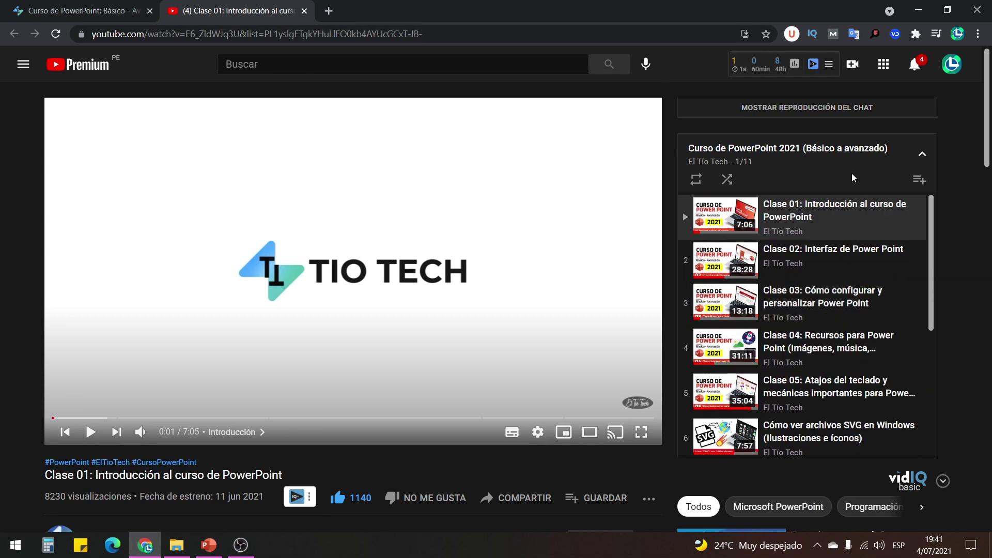
scroll(827, 289, down, 3)
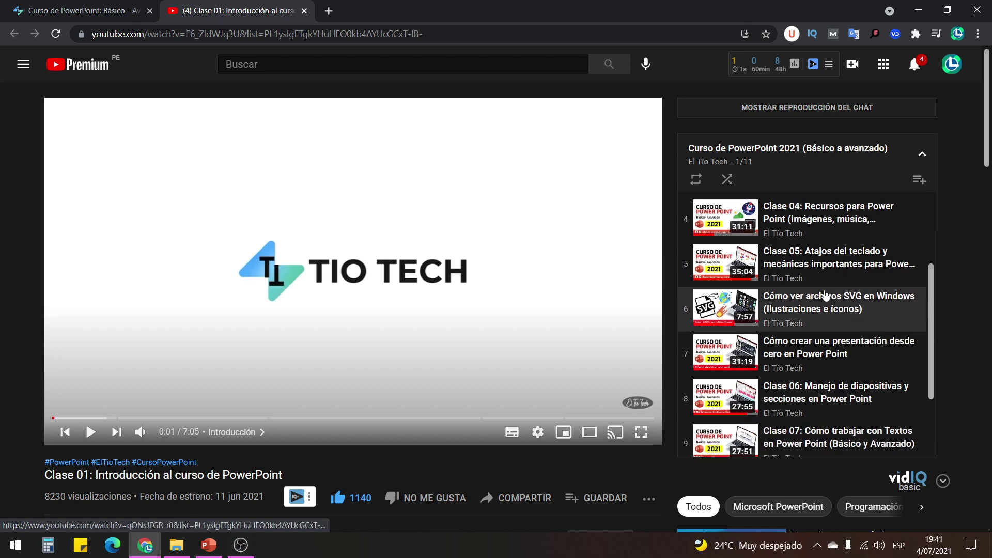
scroll(825, 297, down, 1)
scroll(824, 315, down, 1)
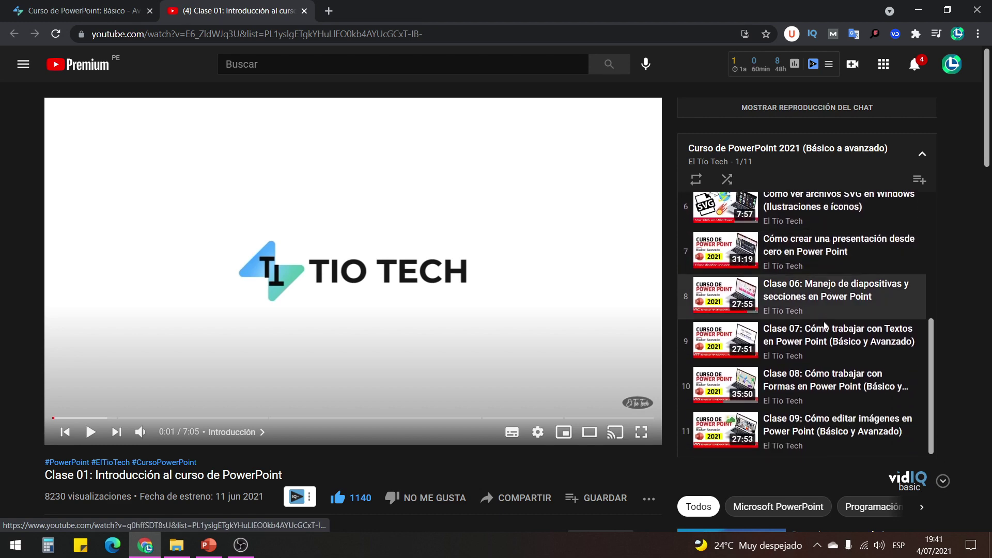
scroll(824, 330, up, 4)
scroll(826, 310, up, 1)
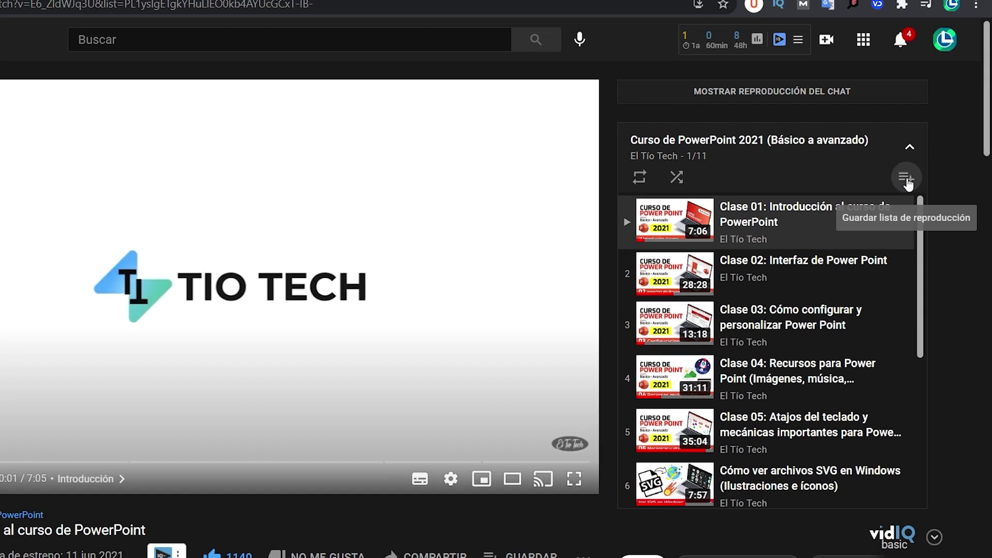
click(906, 180)
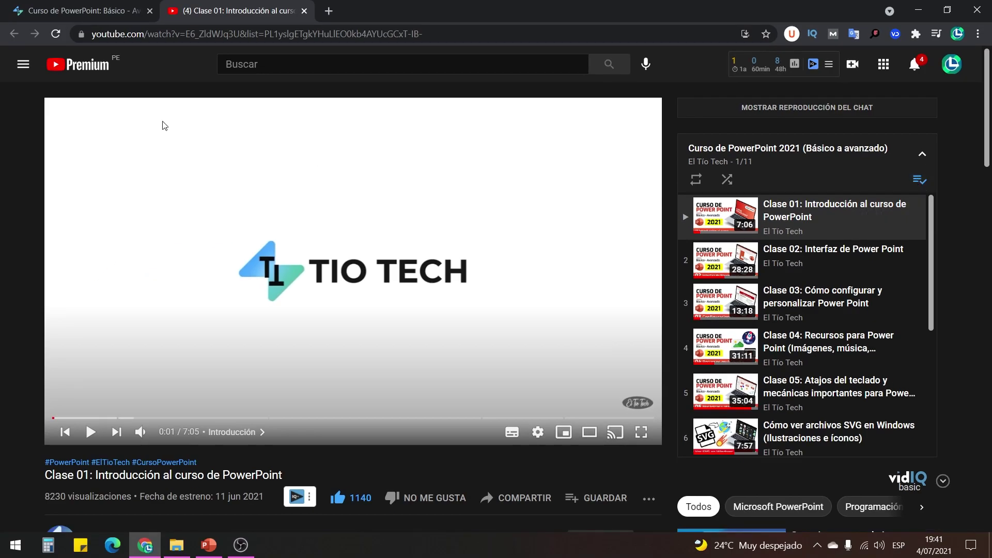
click(22, 64)
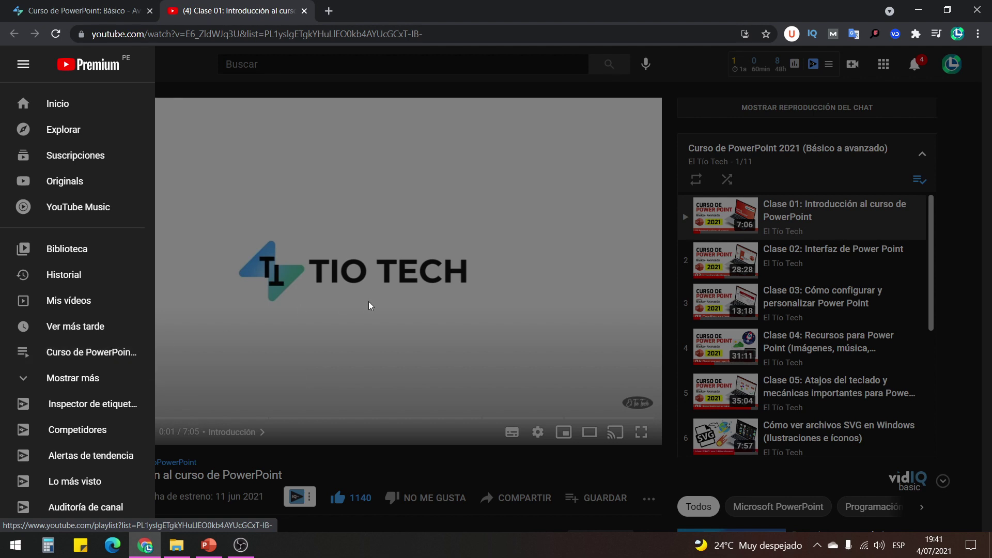
click(239, 85)
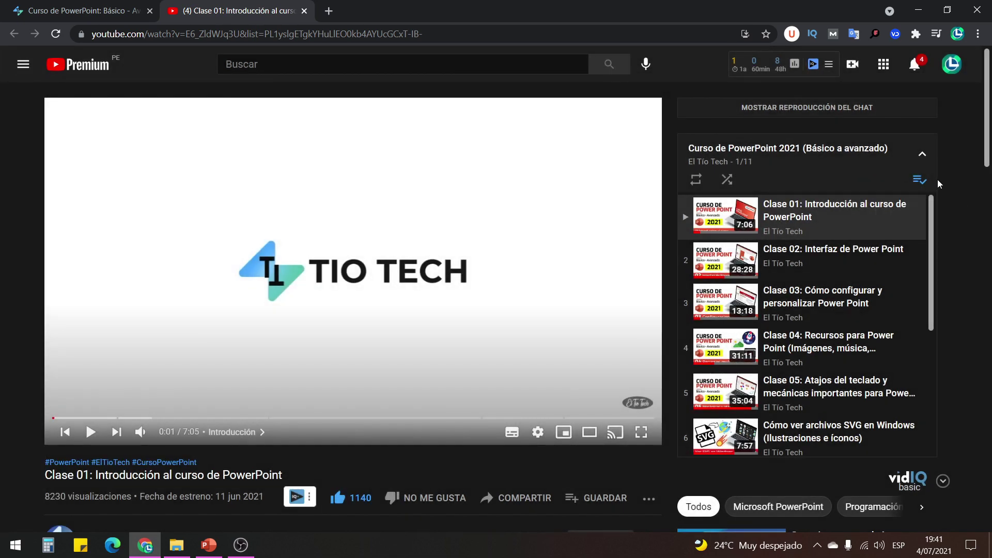
click(398, 62)
- Search YouTube for 'curso de power point' and browse the results, including Clase 01
text(c)
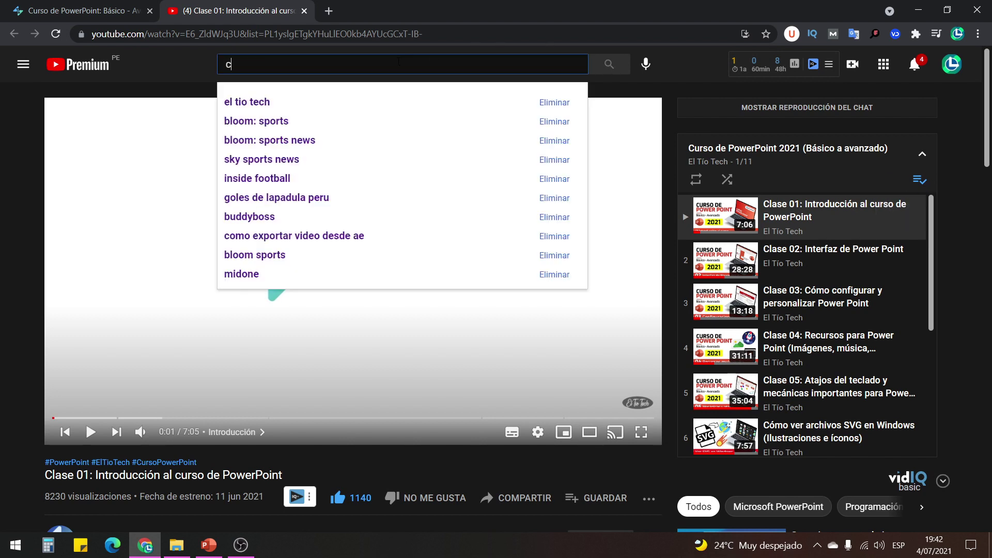
text(urso de power point)
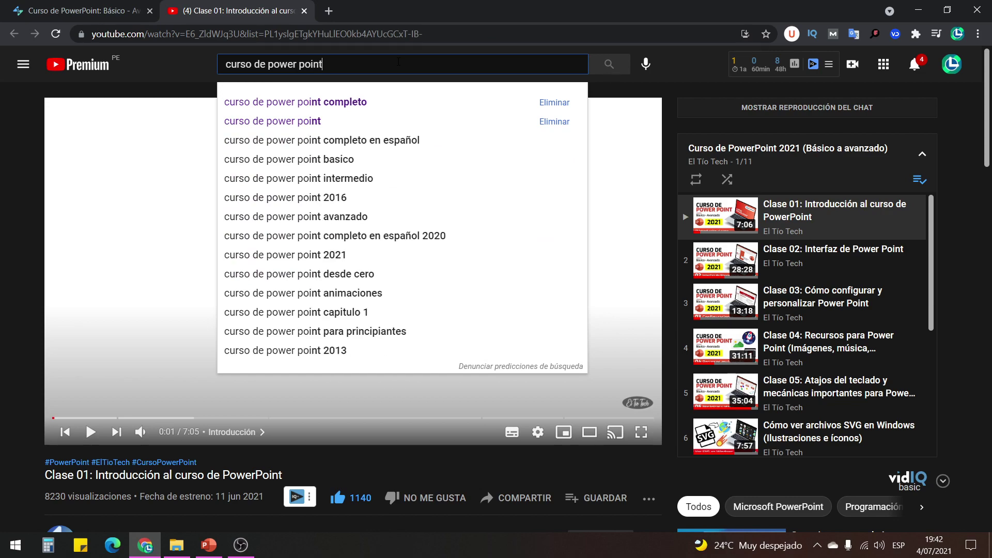
key(Return)
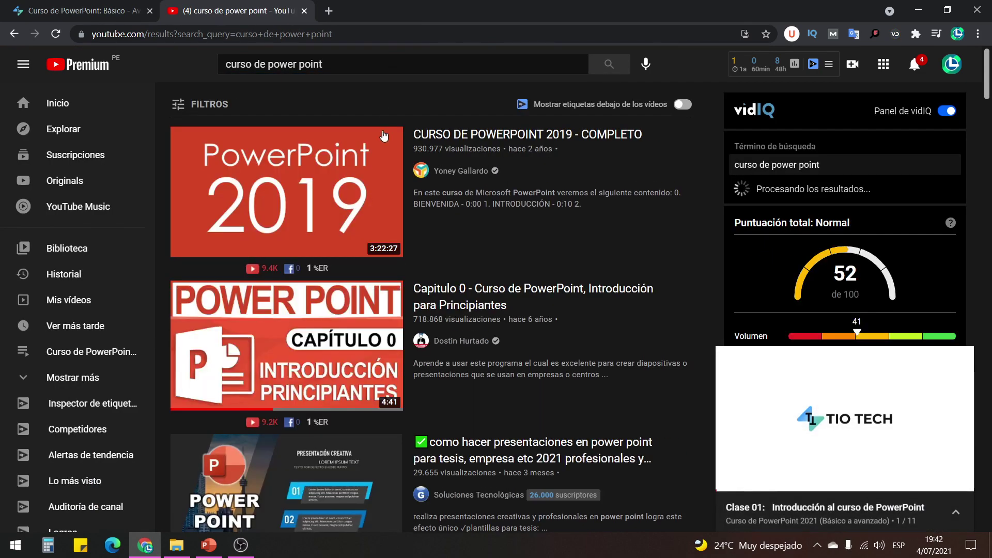
scroll(403, 253, down, 3)
scroll(403, 253, down, 3)
scroll(403, 253, down, 3)
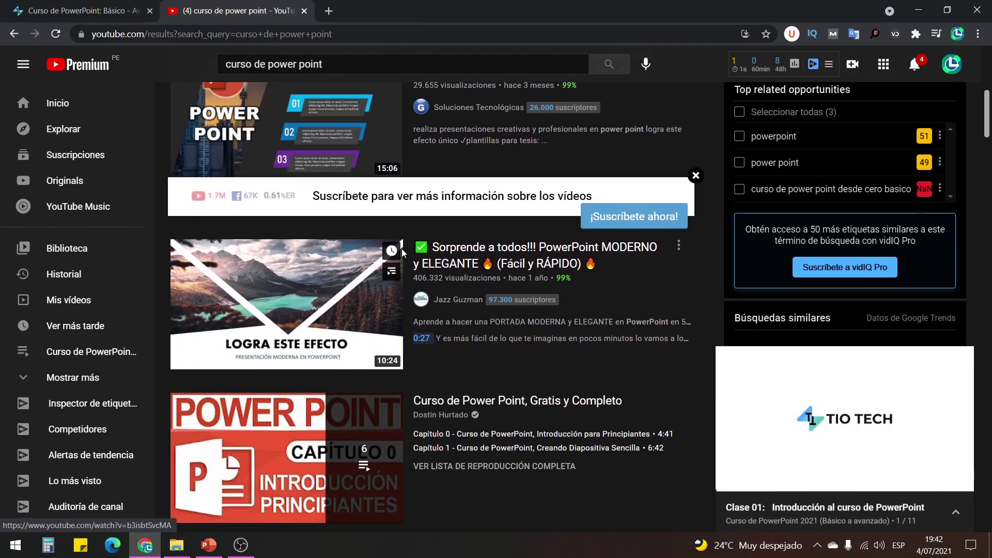
scroll(403, 253, up, 8)
scroll(414, 263, down, 3)
scroll(413, 274, down, 10)
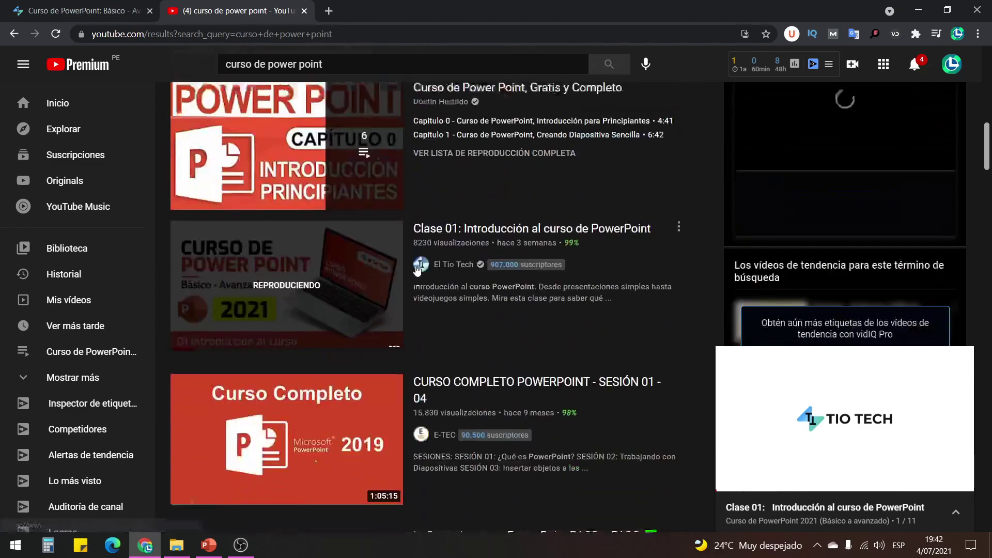
scroll(403, 281, down, 8)
scroll(387, 292, up, 3)
scroll(376, 299, up, 2)
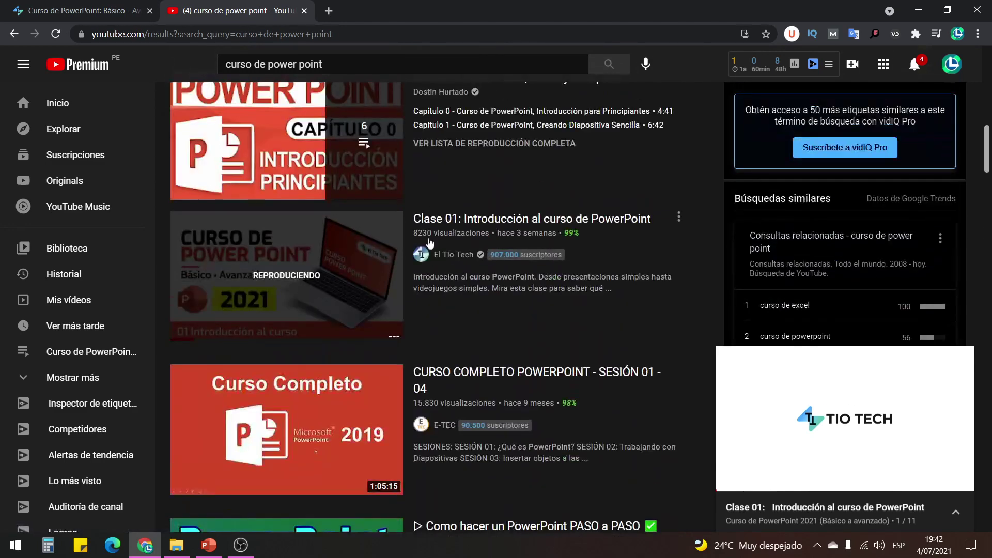
scroll(439, 327, up, 3)
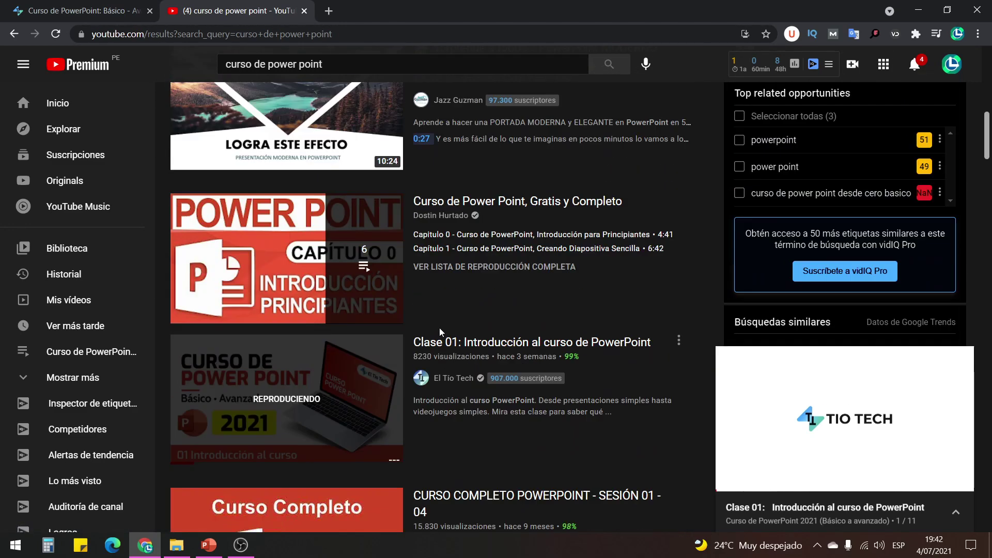
scroll(423, 269, up, 7)
- Return to the El Tío Tech course page and look over its Módulo 1 and 2 lessons
click(93, 10)
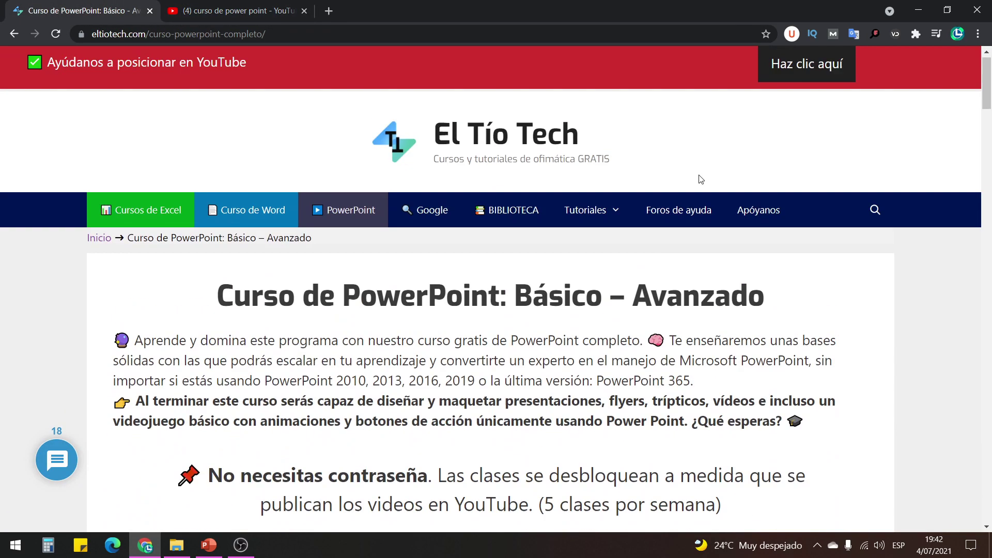
scroll(486, 263, down, 3)
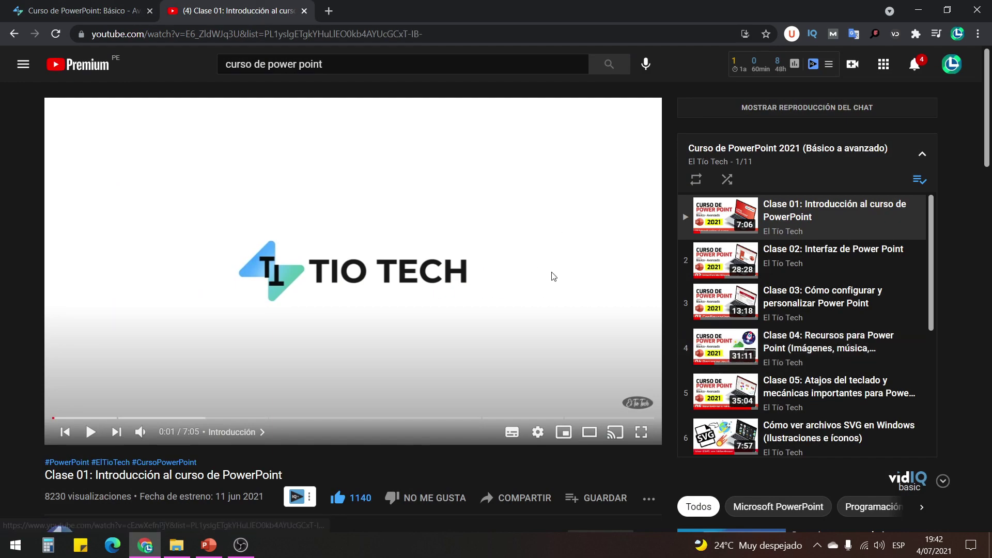
scroll(884, 209, down, 5)
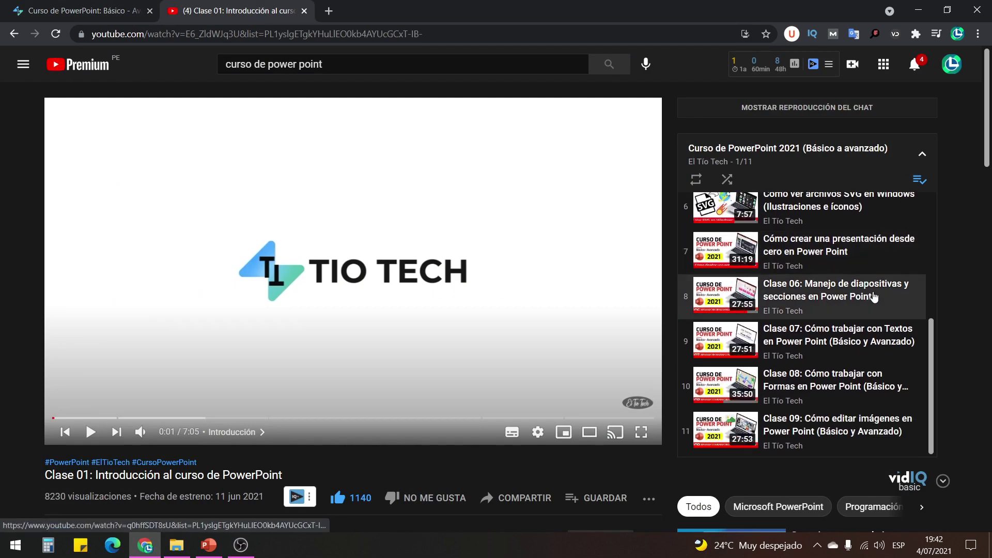
scroll(842, 326, up, 3)
scroll(842, 325, up, 2)
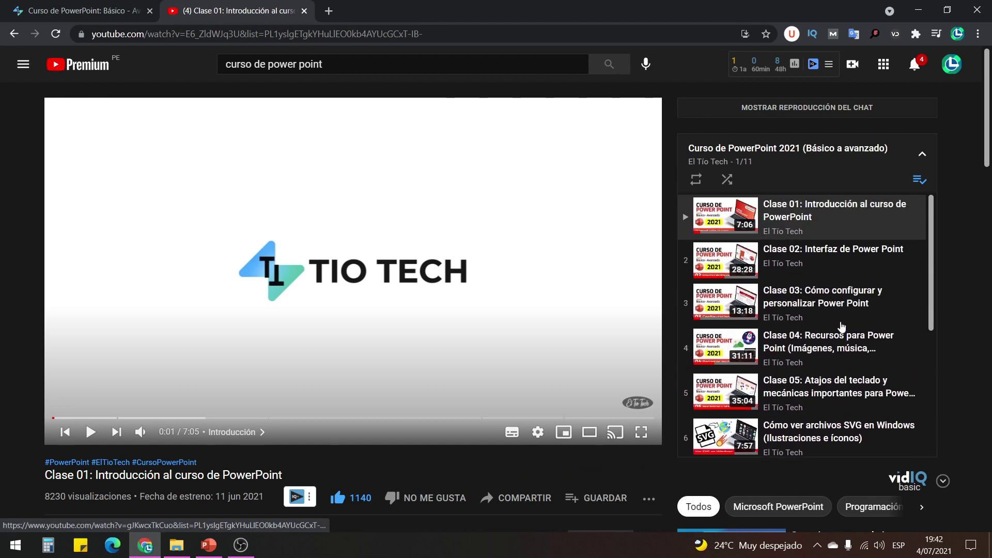
click(87, 7)
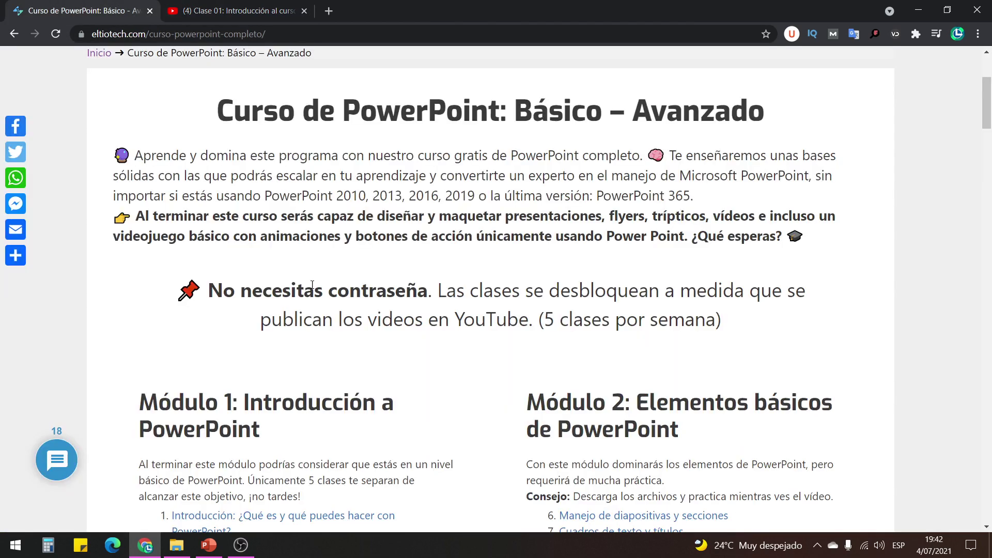
- Glance at the lesson 12 title on the course page, then show PowerPoint's title slide
scroll(312, 285, down, 3)
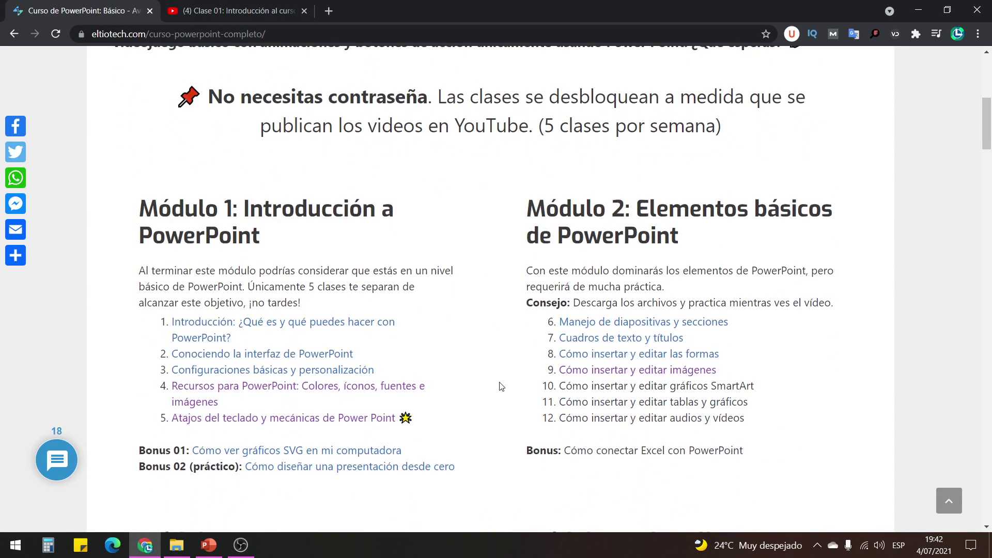
click(208, 545)
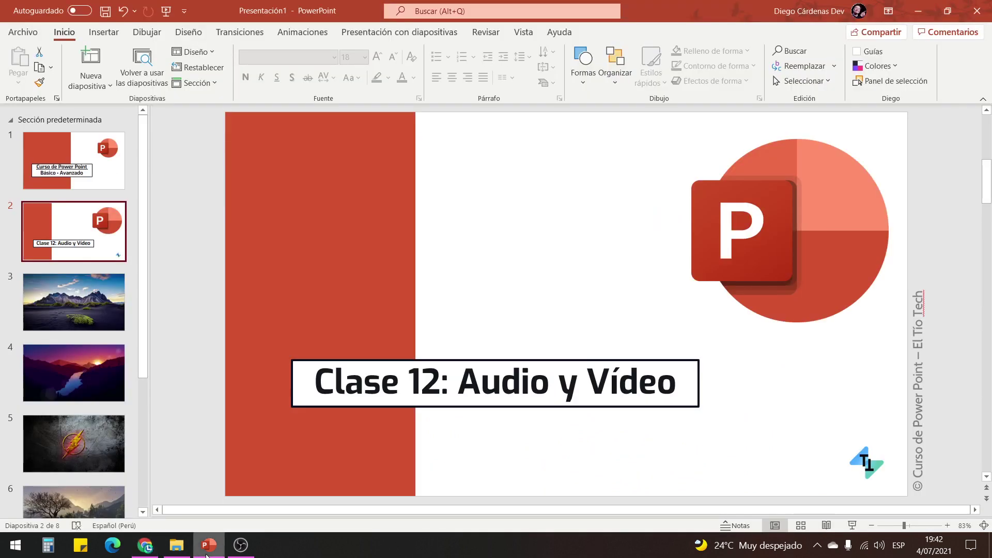
click(145, 545)
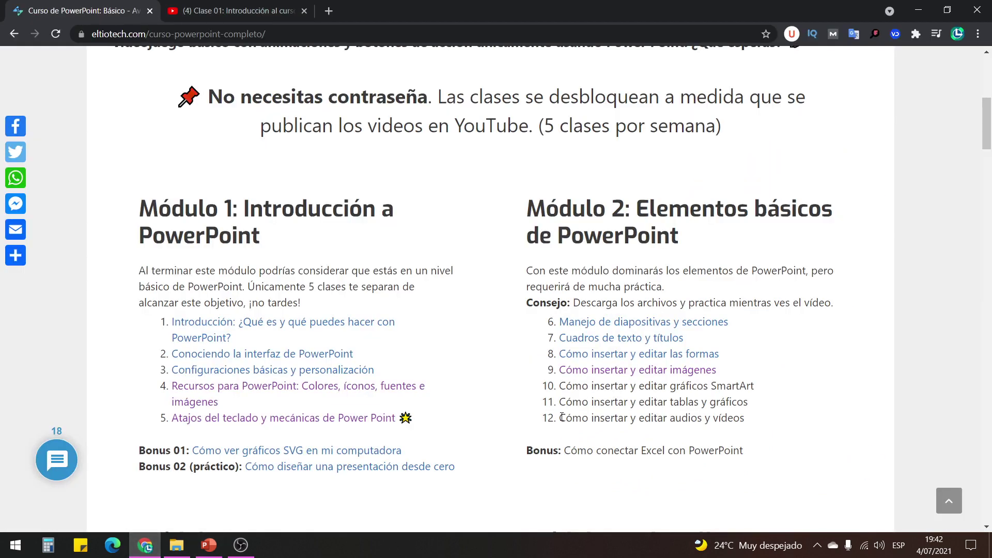
drag(561, 419, 745, 418)
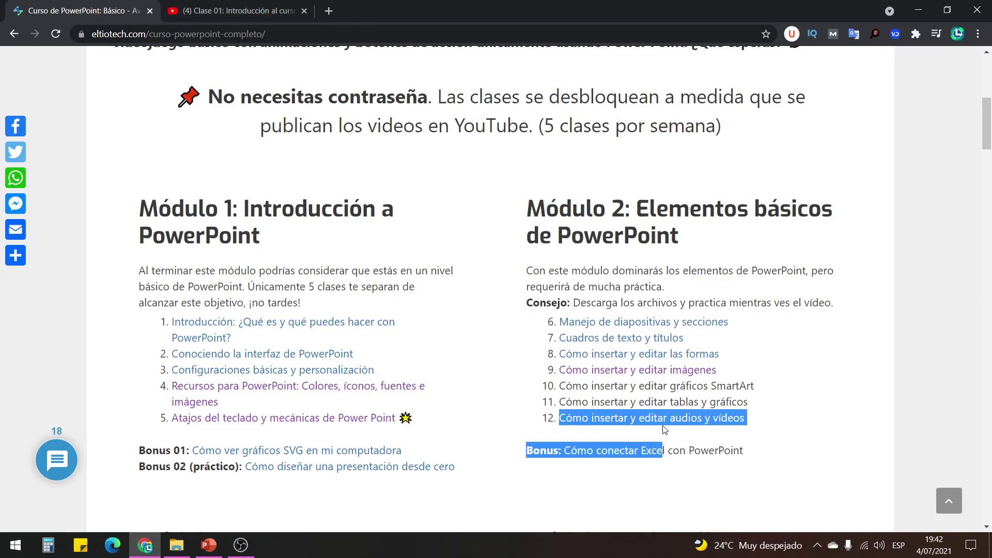
click(749, 425)
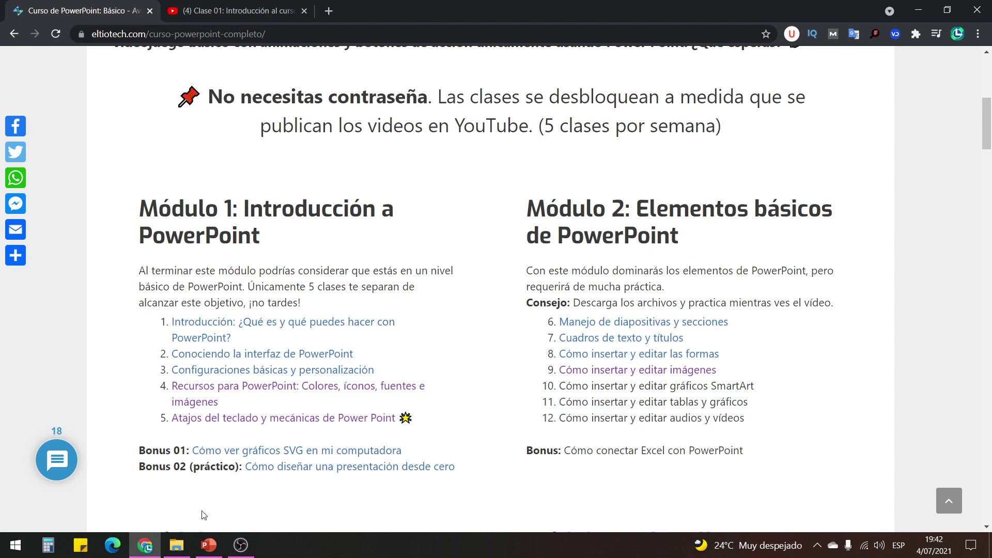
click(209, 545)
click(72, 187)
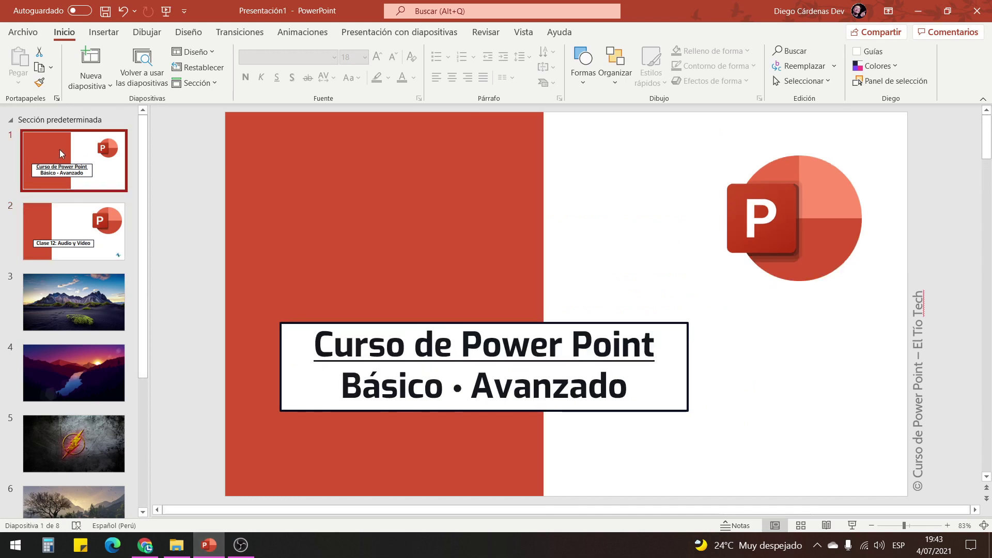
- Review the Clase 12 slide, return to the title slide, and bring up the Insertar options
scroll(80, 355, down, 3)
scroll(79, 356, down, 1)
scroll(82, 359, up, 3)
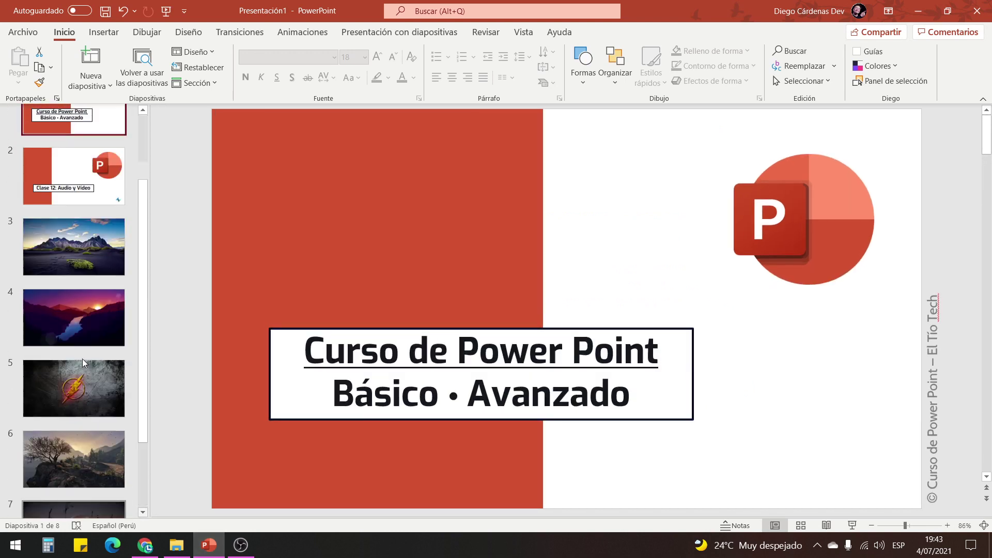
scroll(82, 359, up, 1)
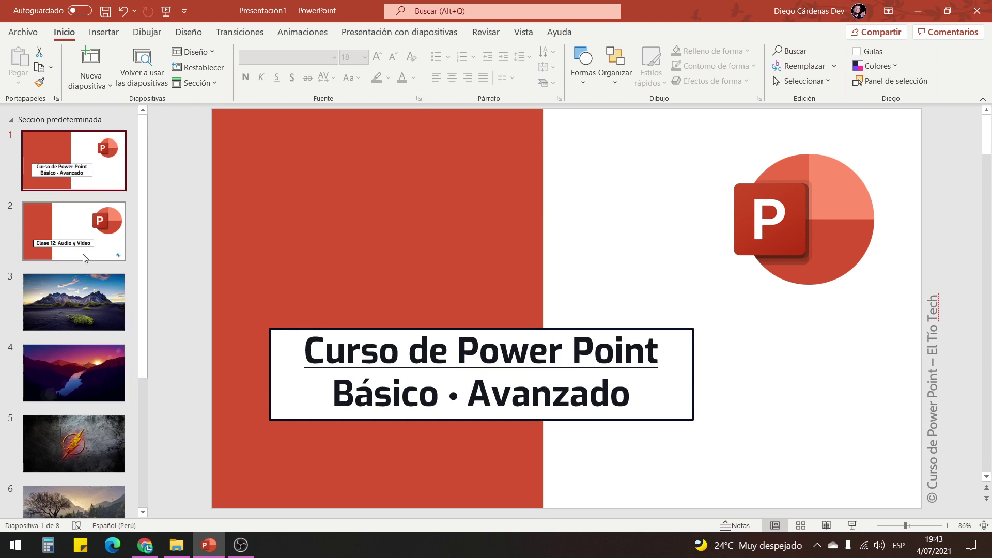
click(76, 234)
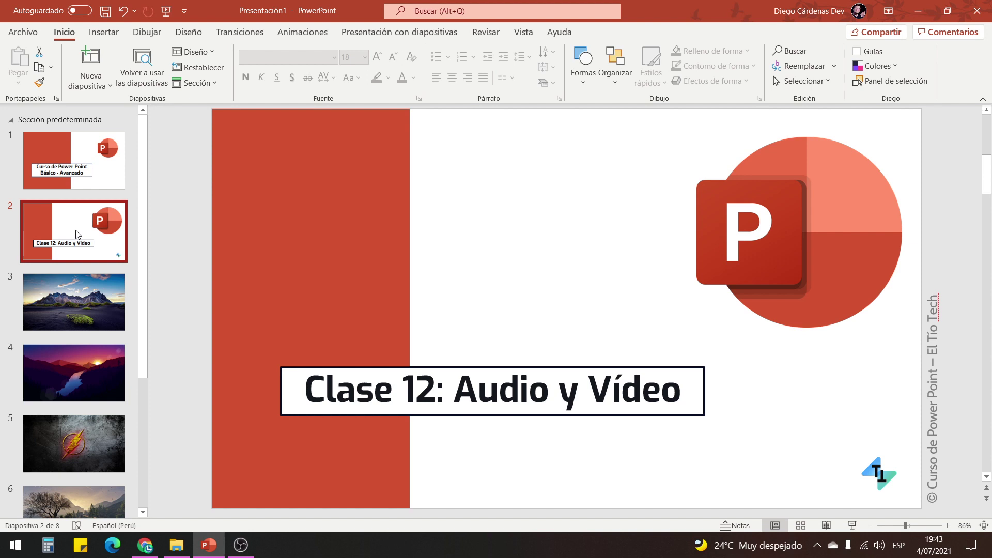
click(74, 179)
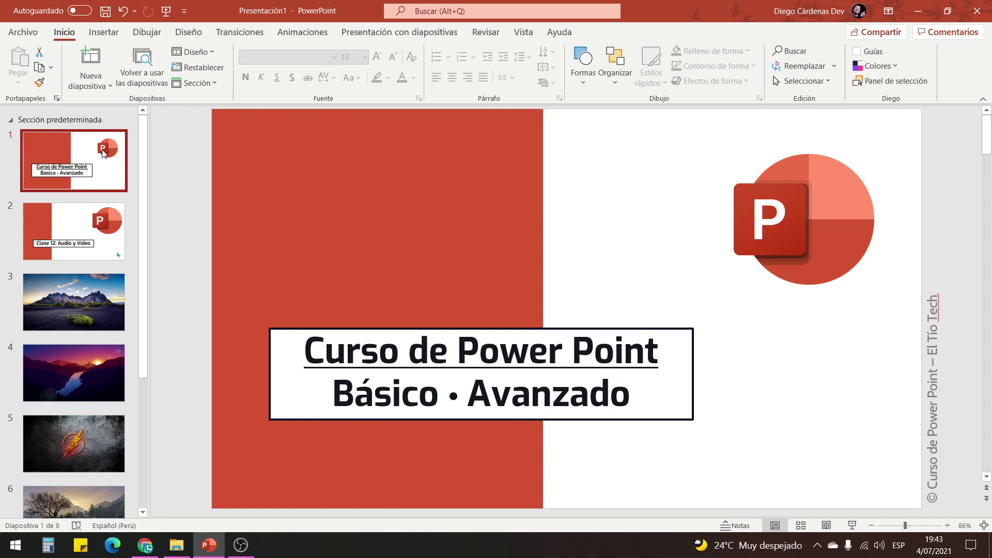
click(105, 36)
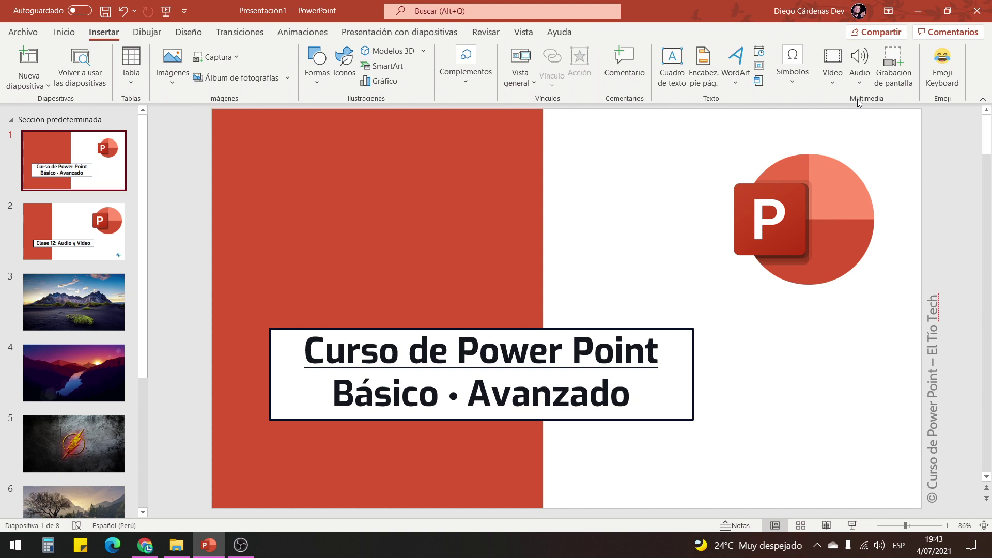
- Insert Crimson_Fly from the Música folder onto the title slide through Audio en Mi PC
click(861, 64)
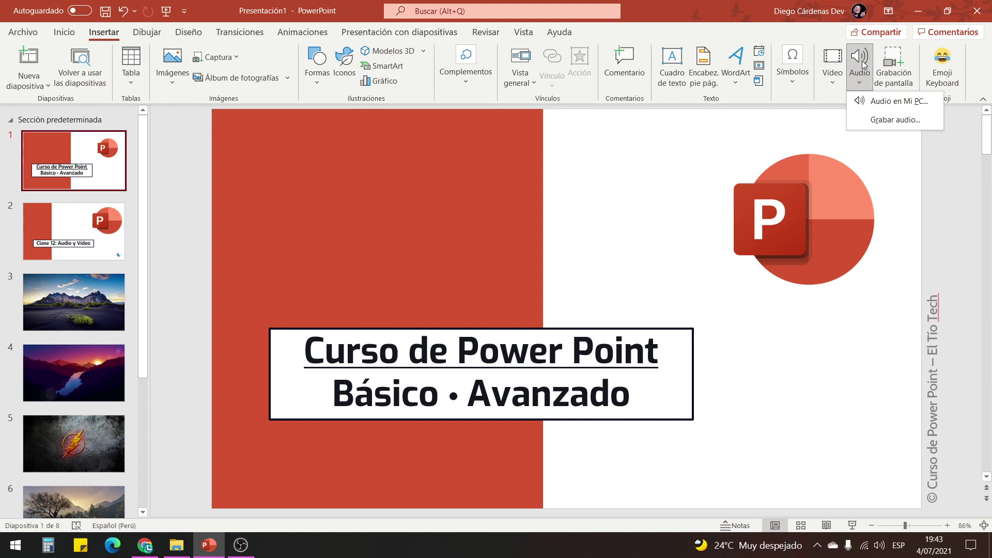
click(888, 102)
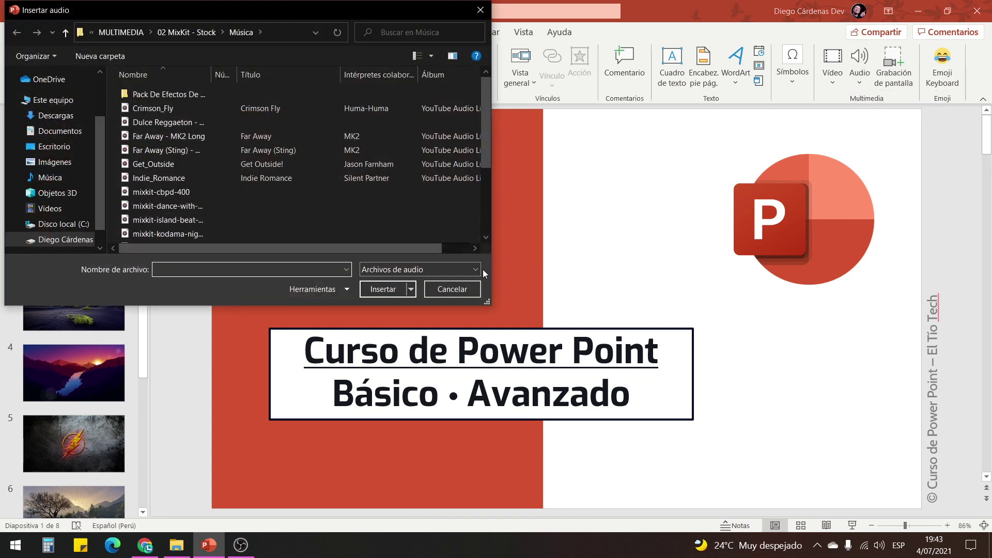
drag(487, 304, 527, 333)
click(165, 110)
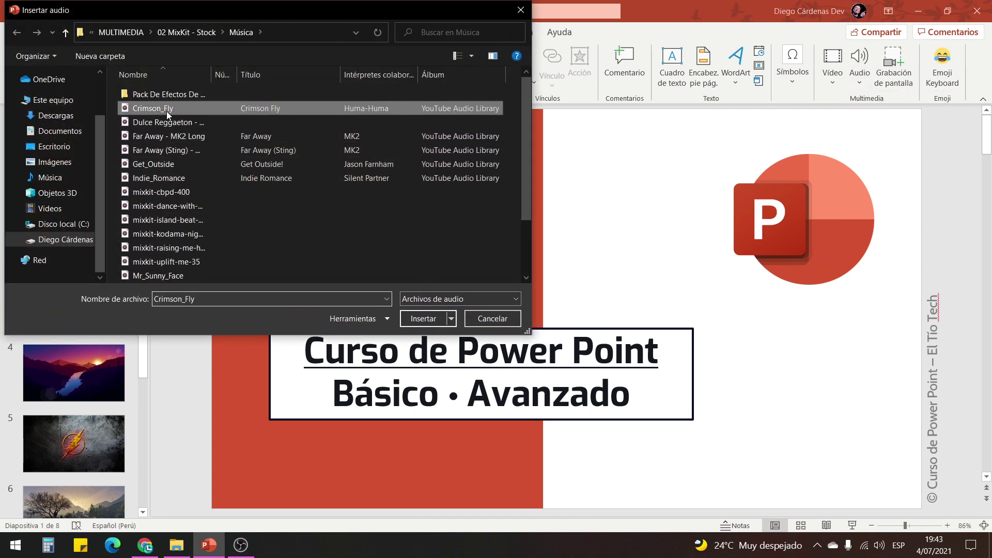
click(420, 320)
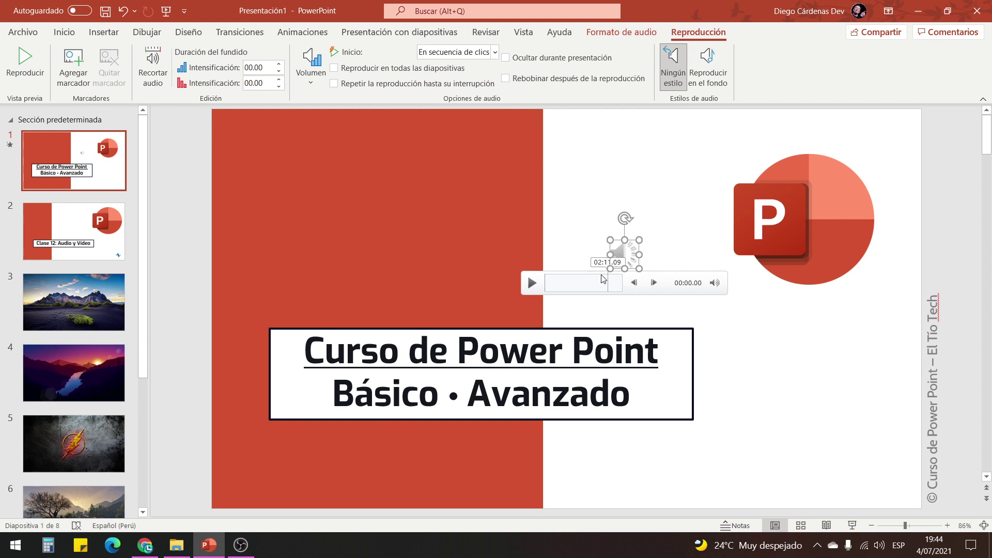
- Preview the Crimson_Fly clip, pausing and skipping backward and forward through it
click(531, 283)
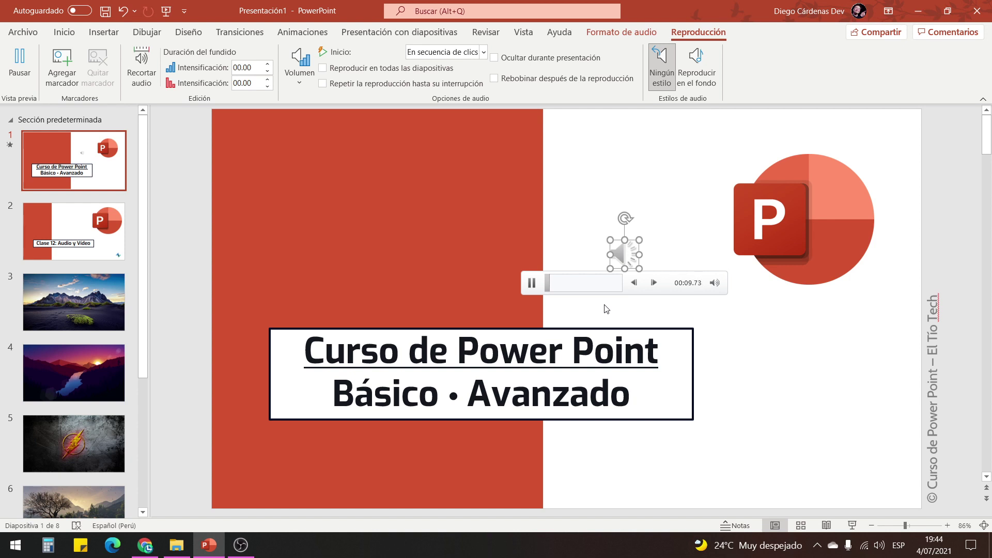
click(653, 282)
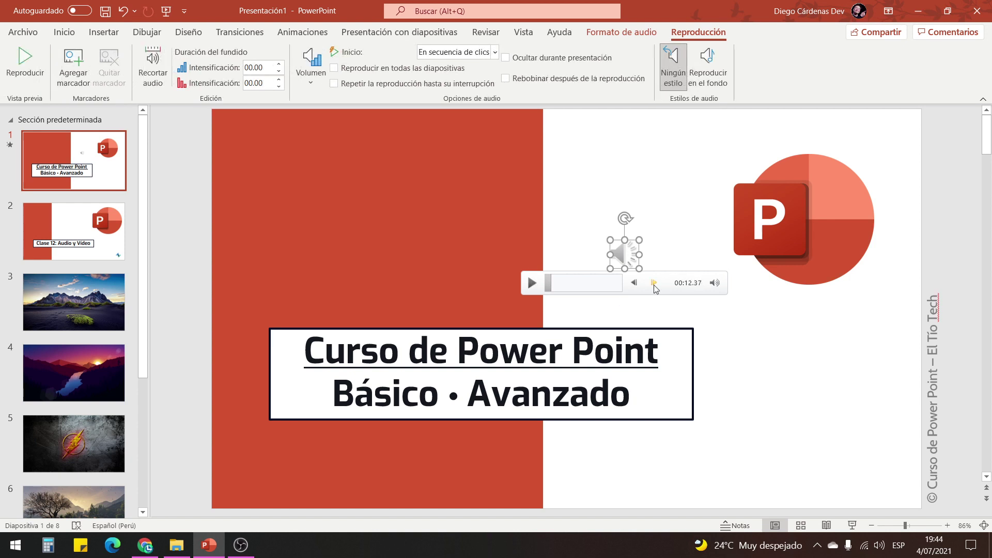
click(654, 284)
click(634, 283)
click(634, 283)
click(634, 282)
click(631, 283)
click(631, 283)
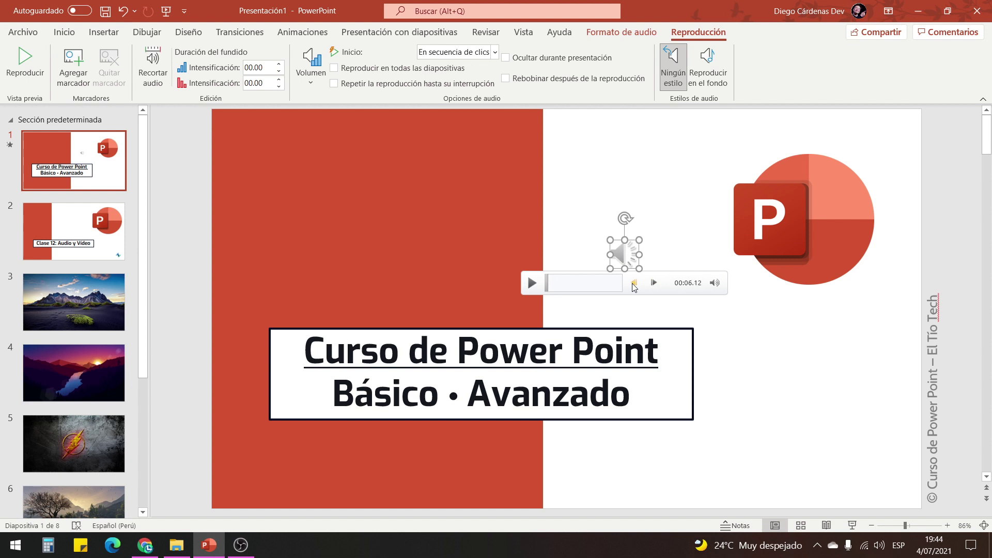
click(655, 283)
click(655, 284)
click(654, 284)
click(655, 284)
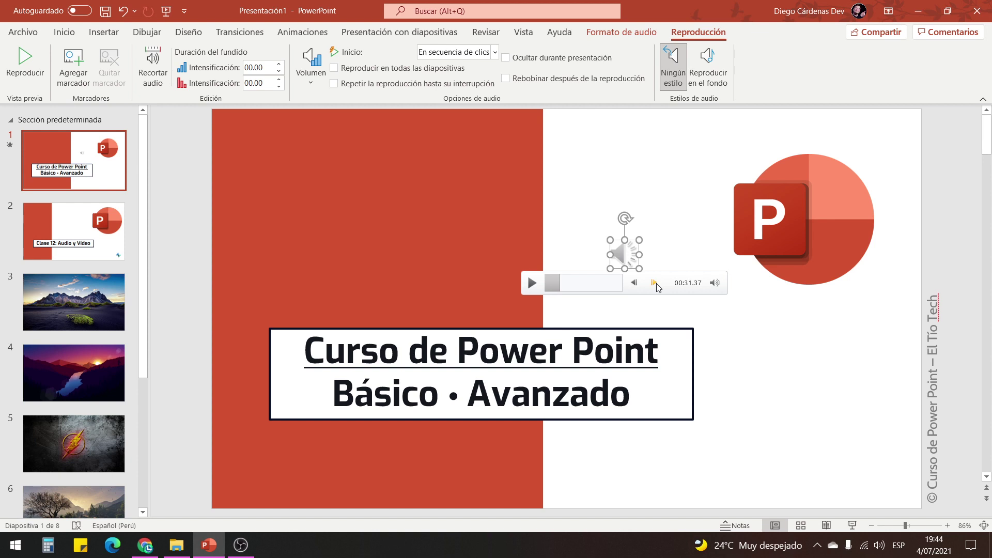
- Test the clip volume, then move the audio icon onto the red left band
click(655, 283)
mouse_move(714, 283)
drag(717, 224, 717, 220)
drag(624, 254, 405, 234)
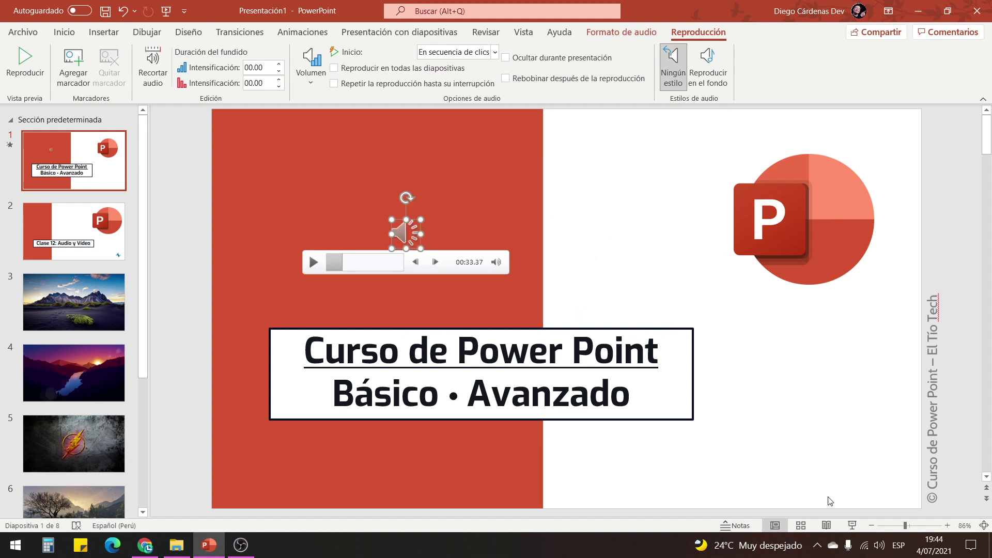
click(852, 525)
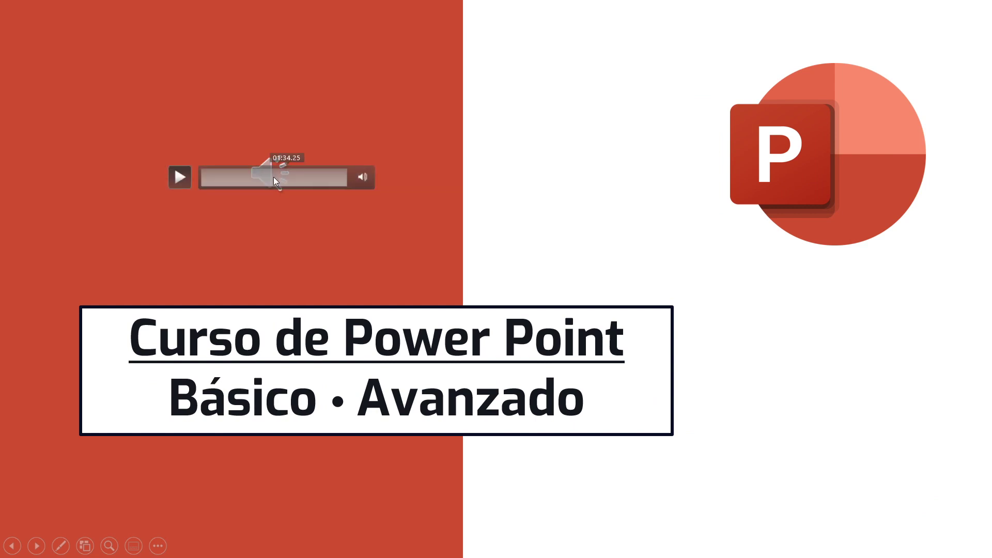
key(Escape)
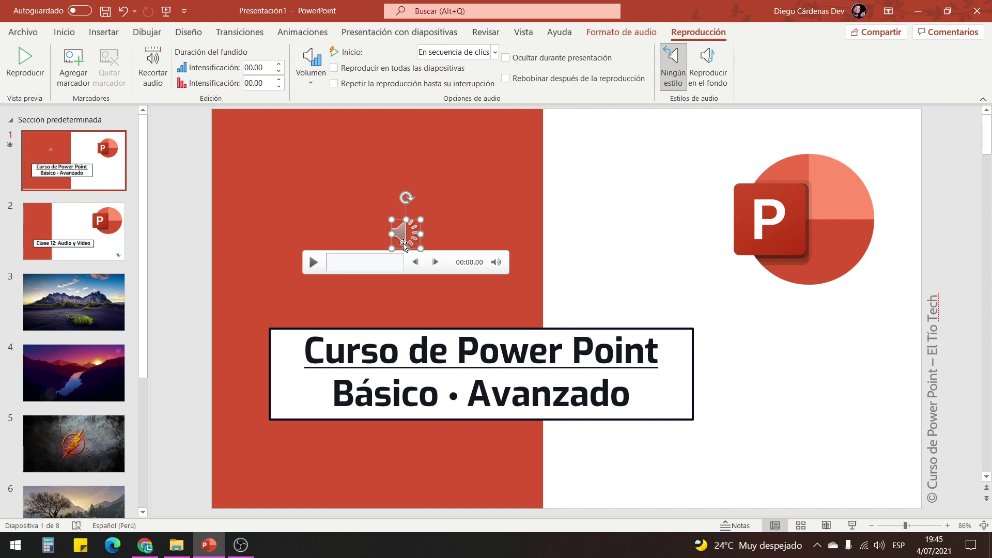
click(620, 32)
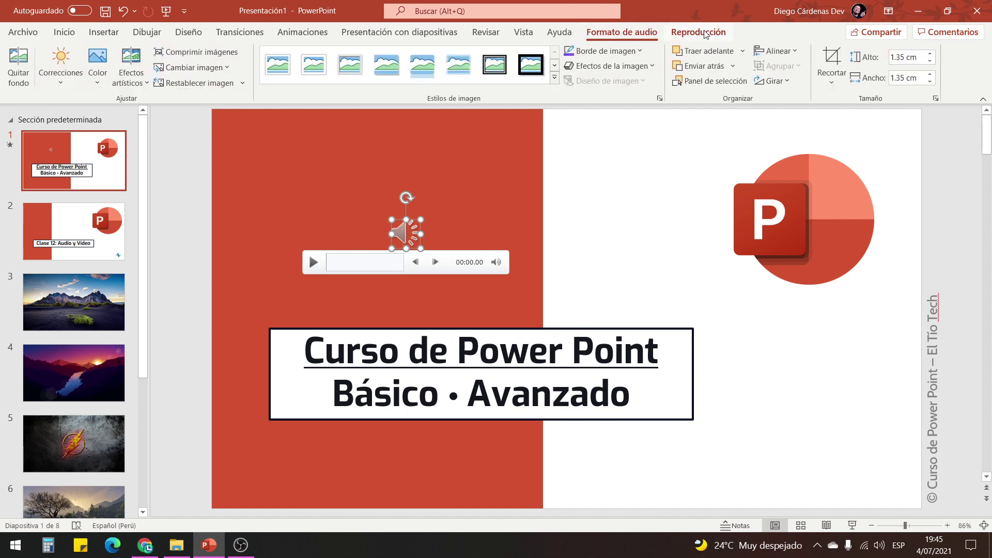
click(697, 32)
click(622, 32)
click(698, 32)
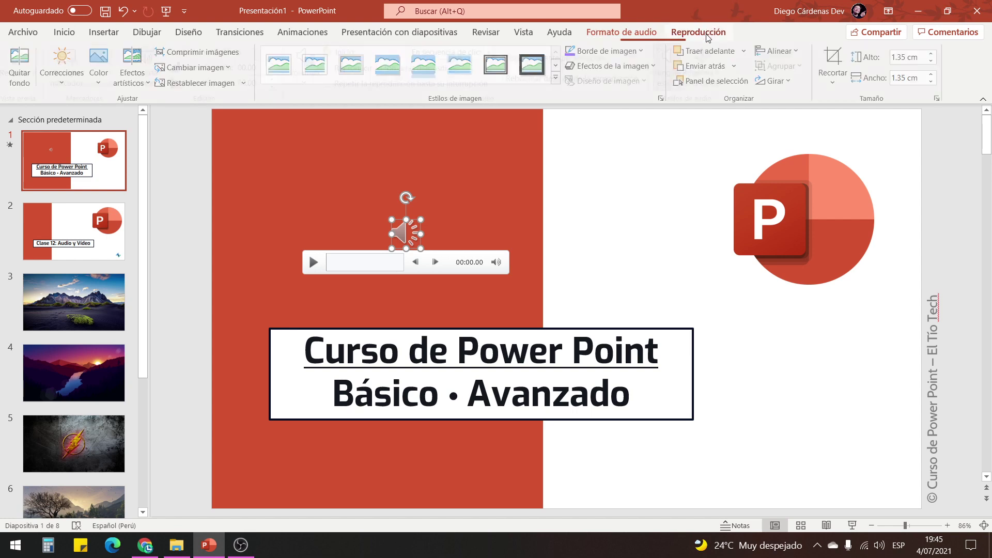
click(639, 34)
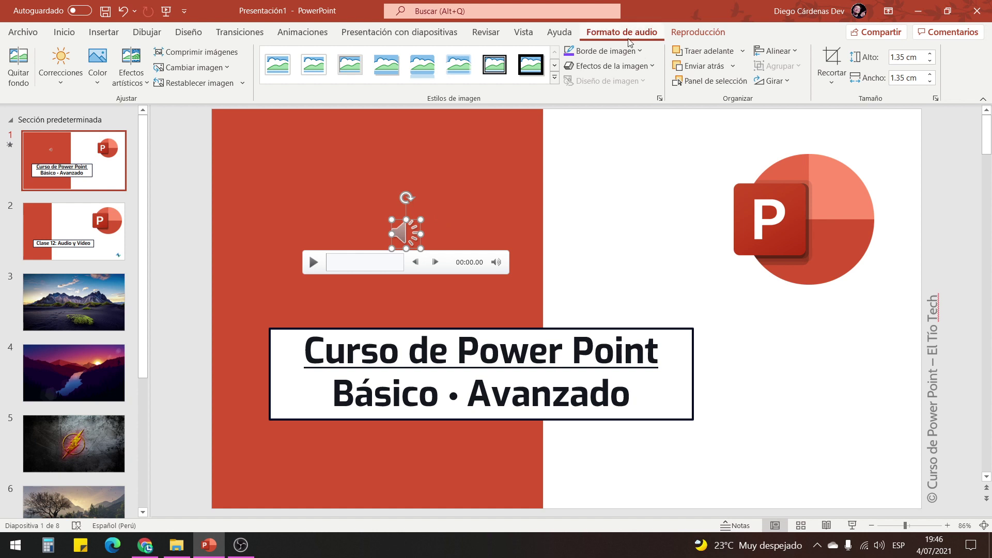
click(710, 35)
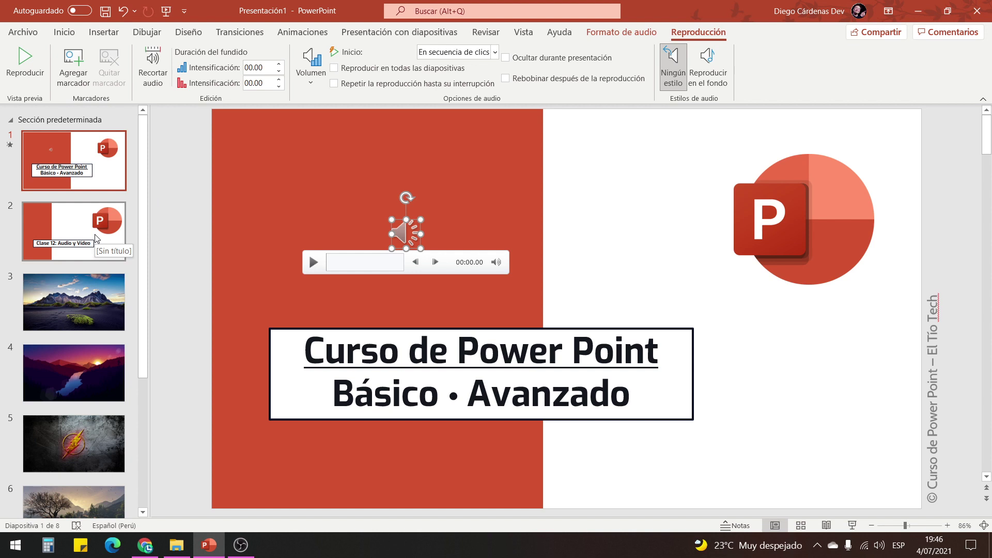
- Turn on 'Reproducir en todas las diapositivas' and 'Ocultar durante presentación', nudging the icon left and down
click(334, 68)
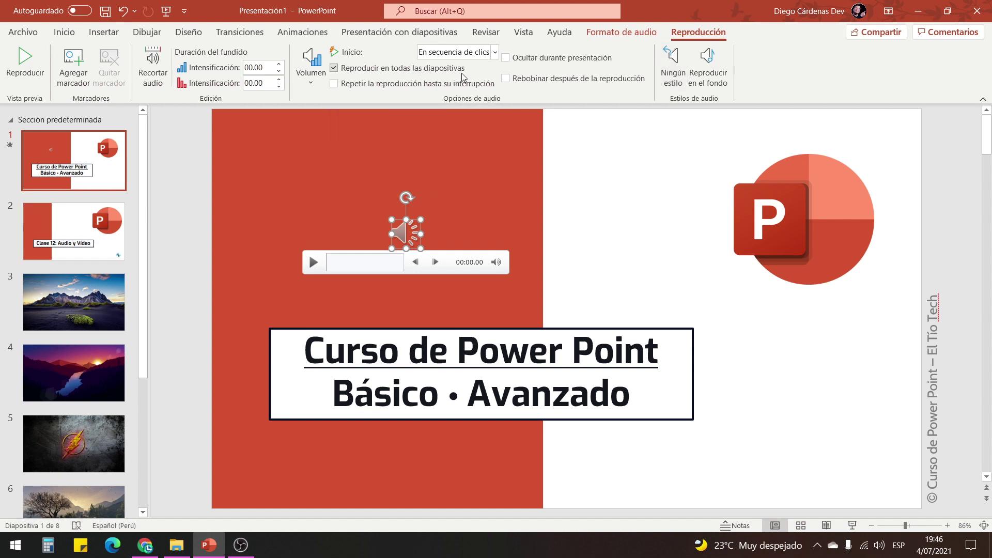
click(506, 58)
mouse_move(407, 233)
mouse_down()
mouse_move(368, 247)
mouse_move(362, 262)
mouse_up()
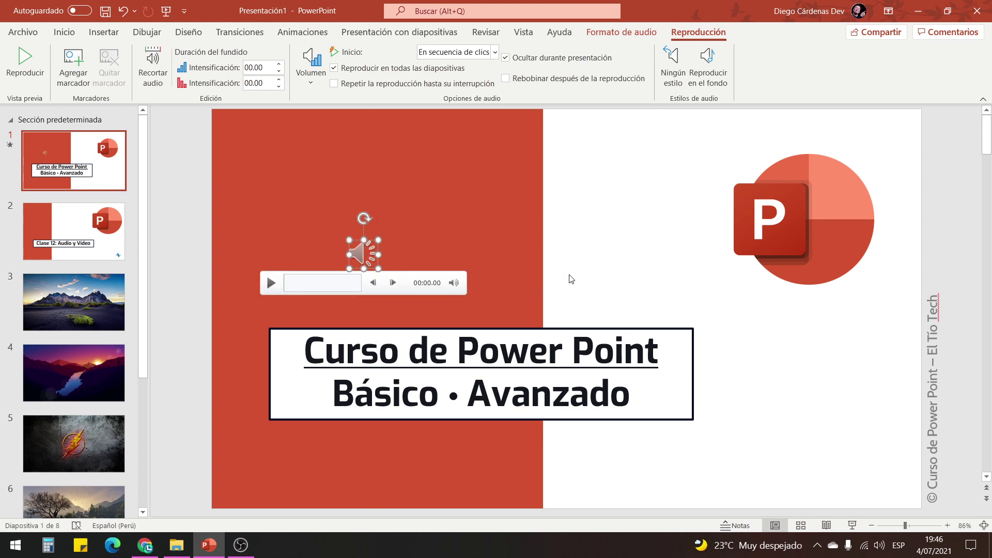
- Test the audio in Slide Show, then reselect the audio clip on slide 1
click(852, 526)
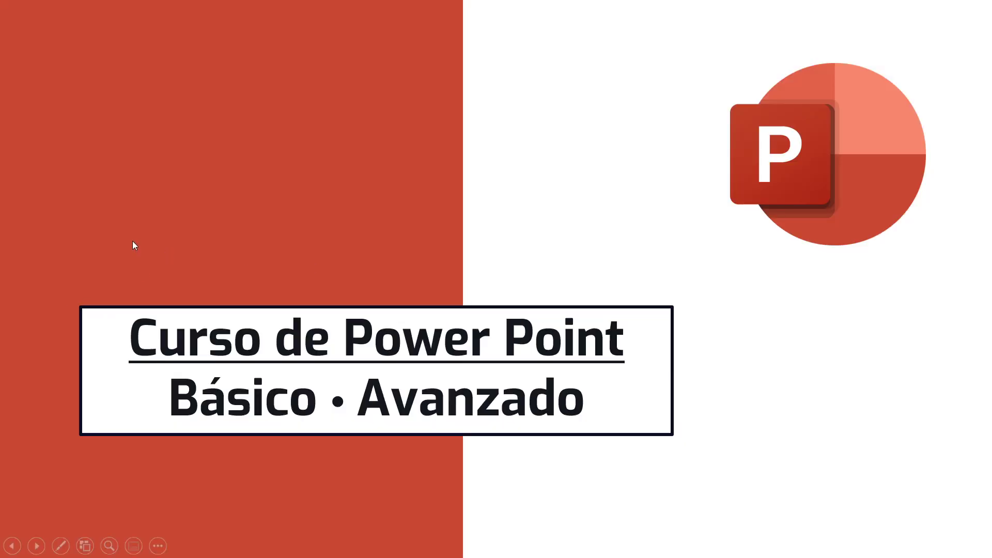
key(Escape)
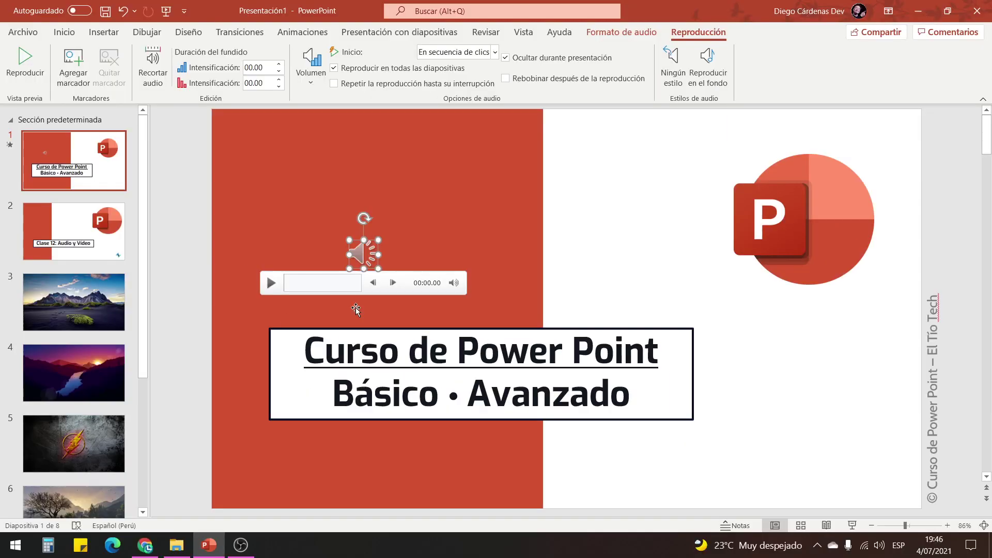
click(852, 525)
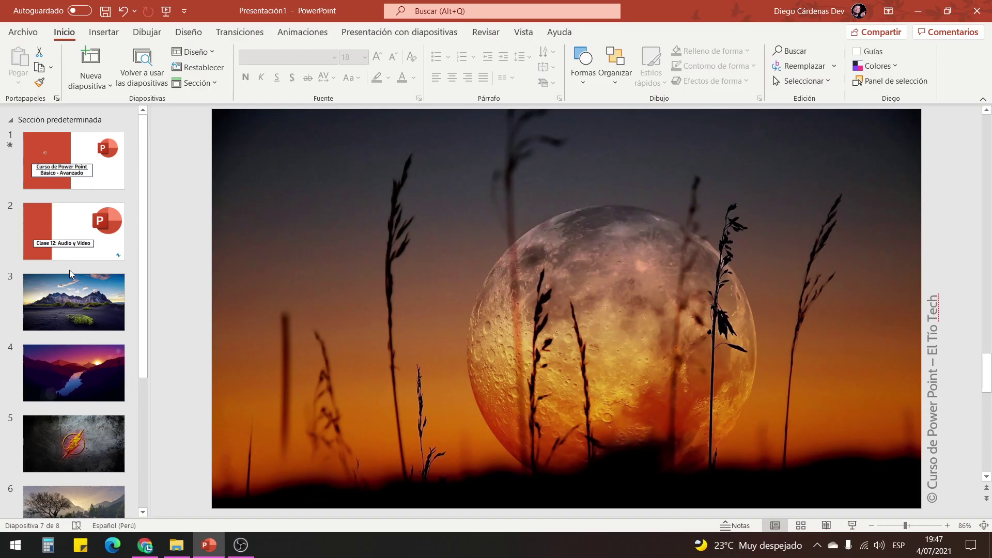
click(67, 150)
click(357, 254)
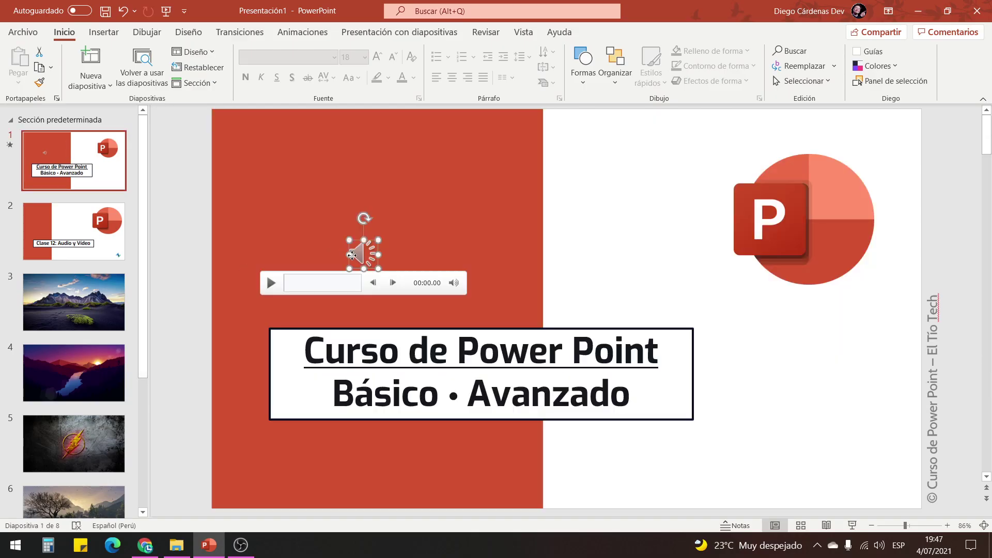
- Add bookmarks to the audio clip at 00:45.90 and 01:22.19
click(698, 32)
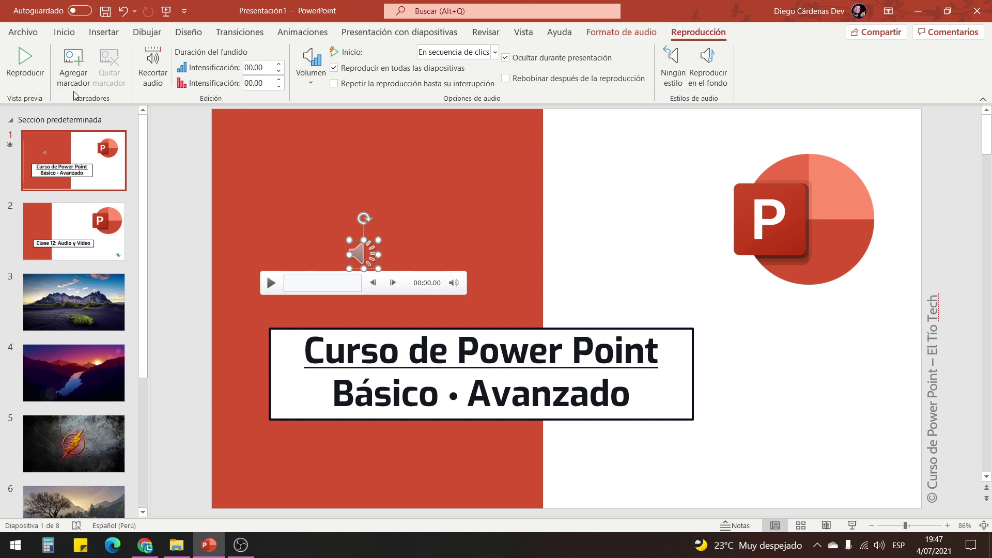
click(271, 285)
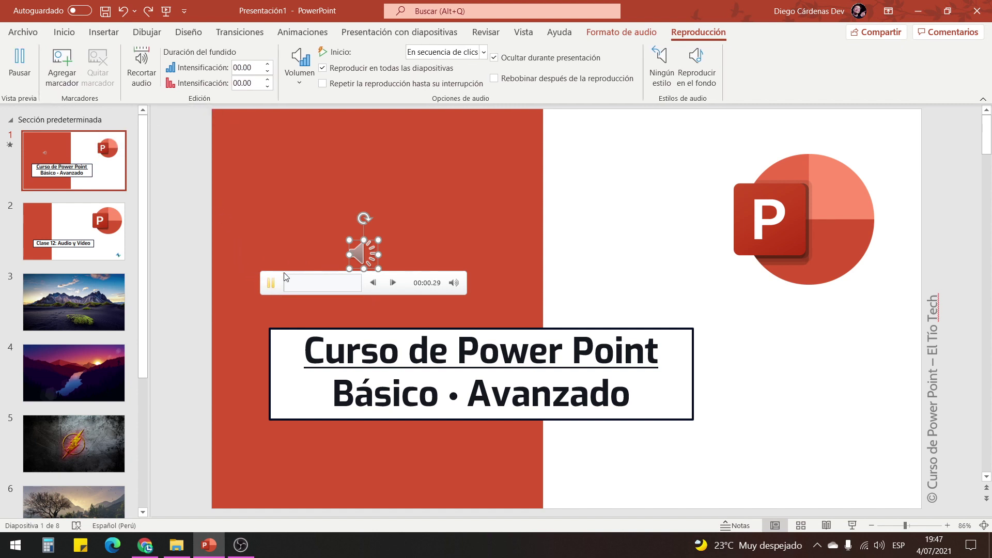
click(310, 284)
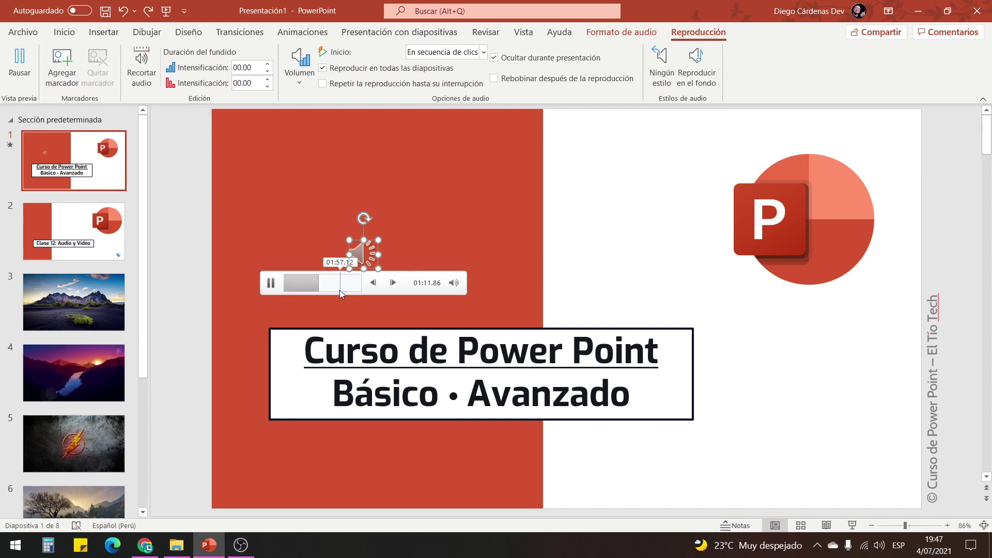
click(272, 283)
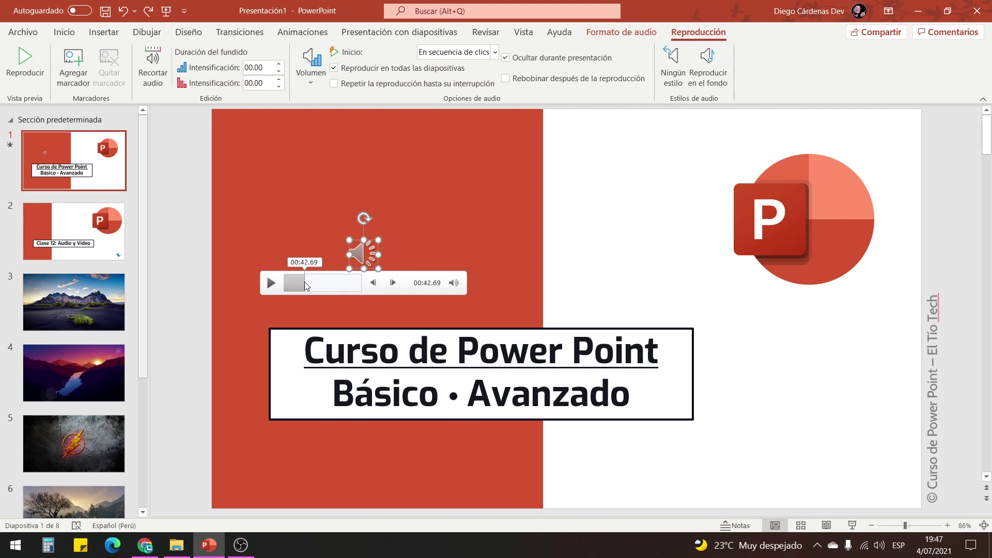
drag(305, 281, 343, 280)
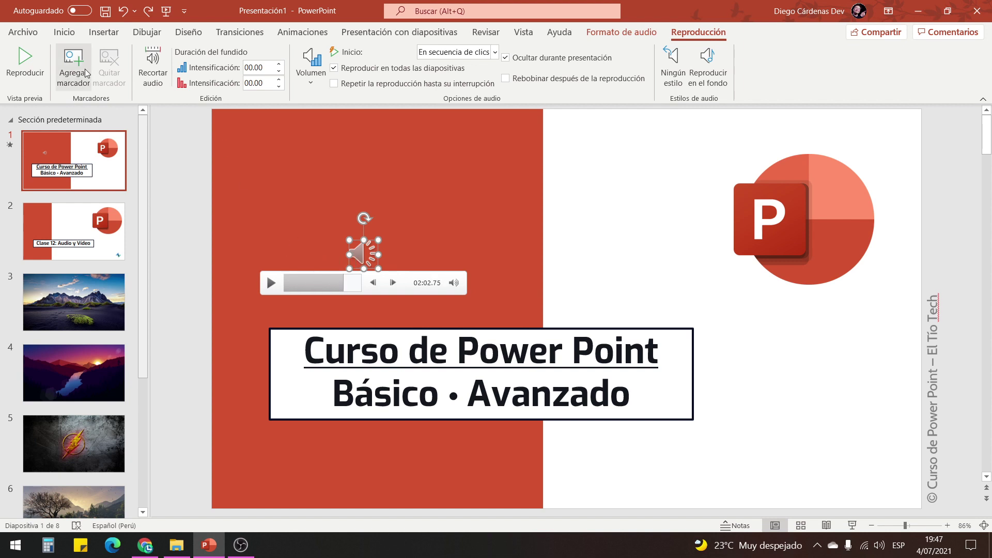
click(306, 283)
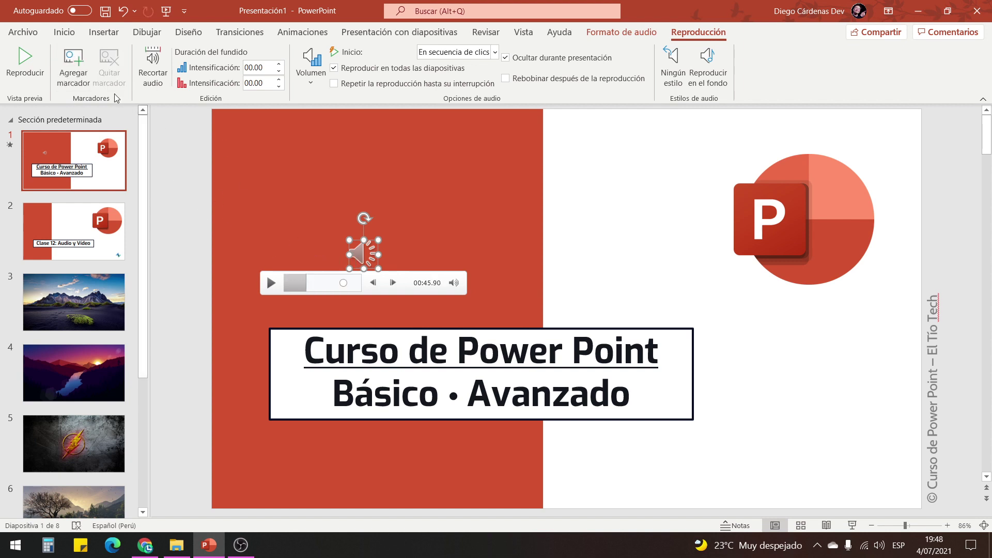
click(73, 65)
click(322, 283)
click(73, 61)
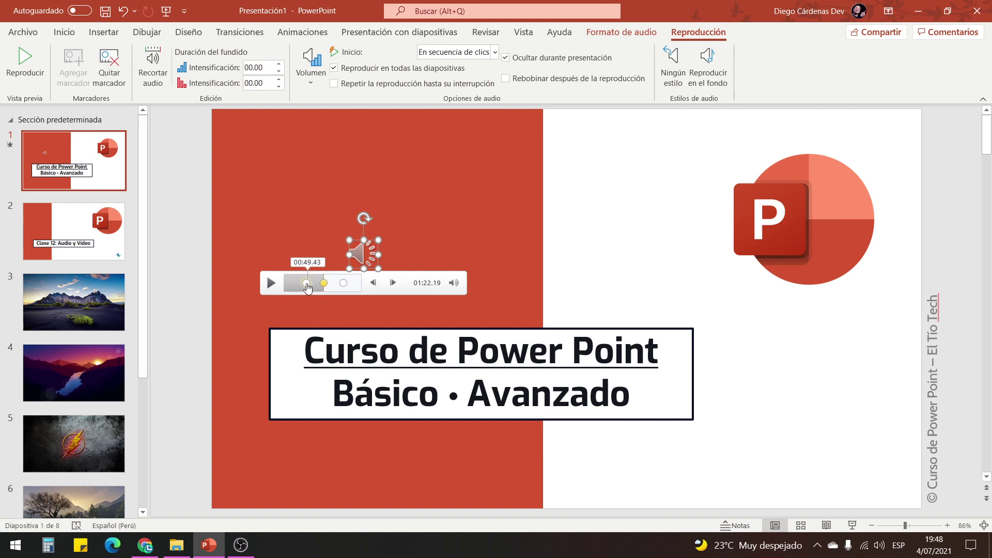
- Preview the clip from the 02:02.75 bookmark, pausing at 02:09.90
click(343, 283)
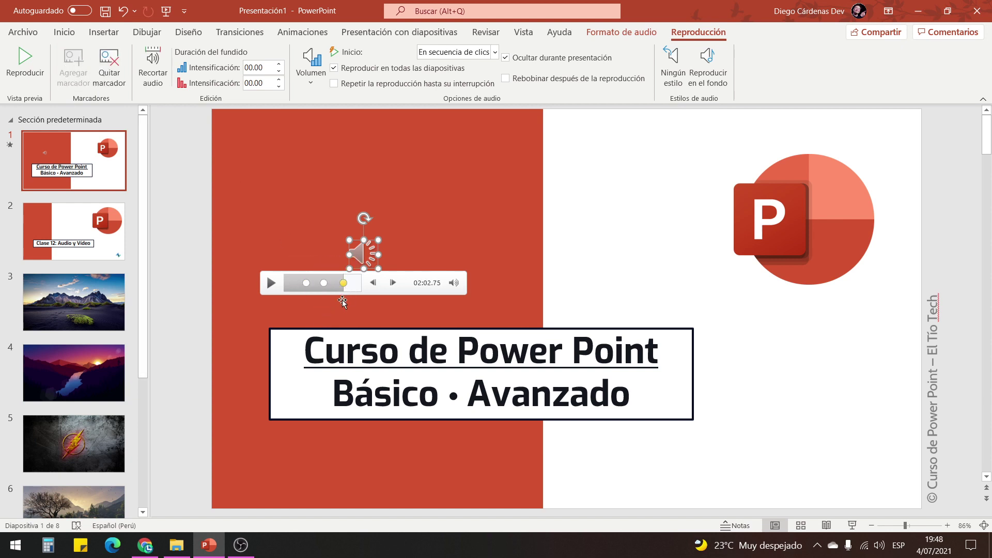
click(271, 282)
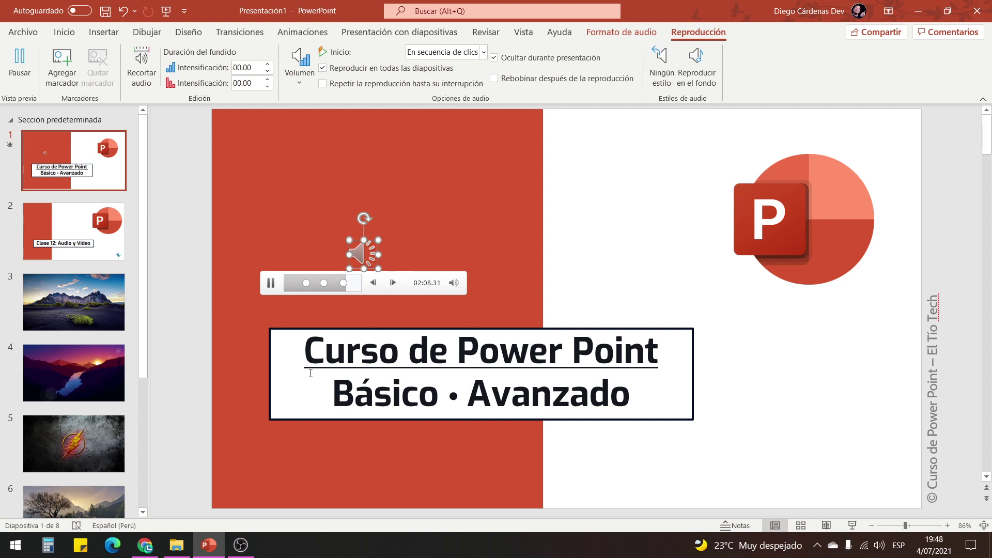
click(274, 284)
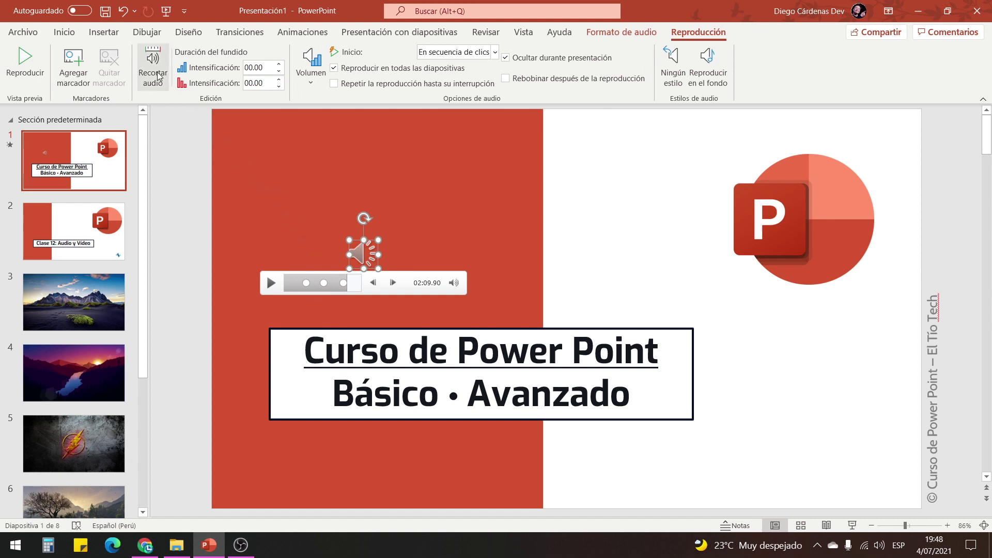
click(620, 32)
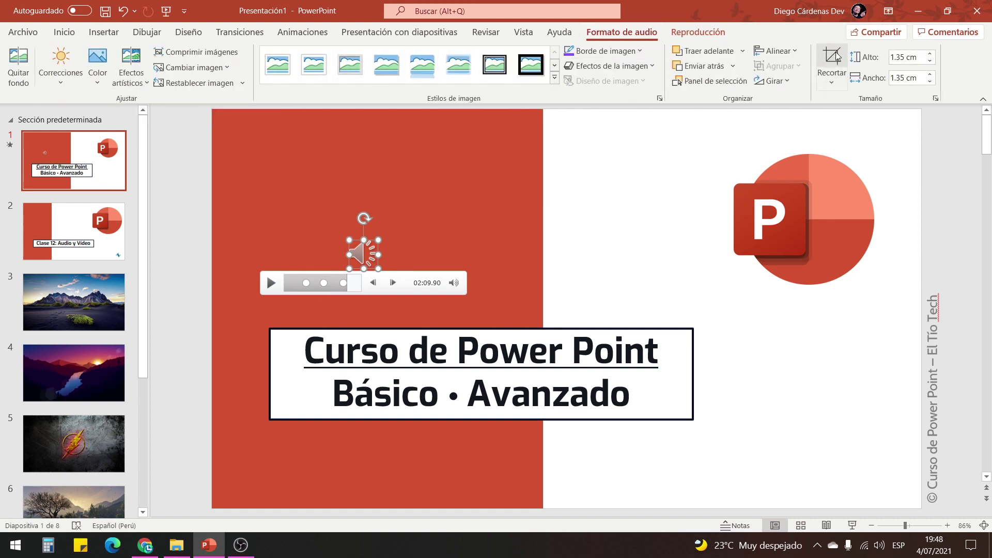
click(698, 32)
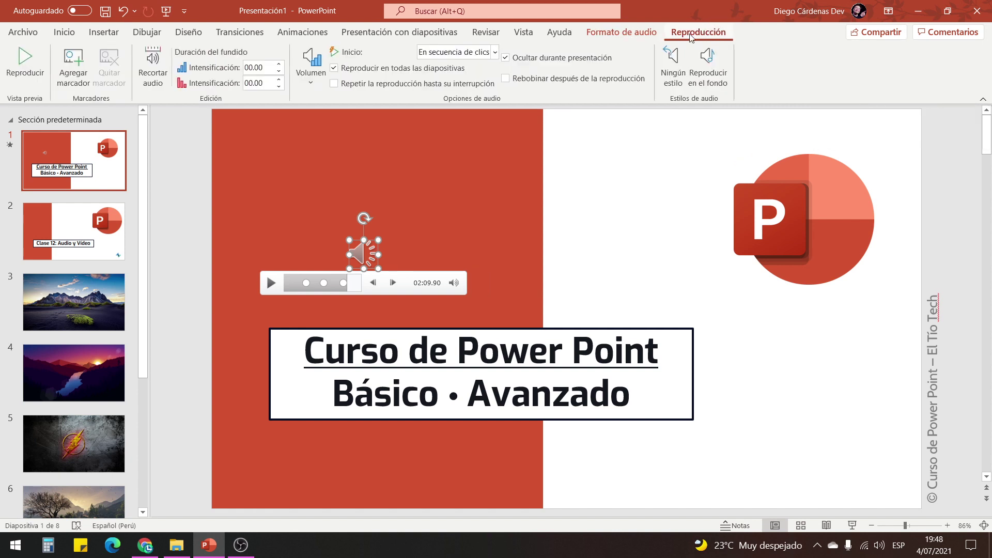
- Trim Crimson_Fly to start at 00:45.472 and end at 02:02.103, a 01:16.631 duration
click(153, 70)
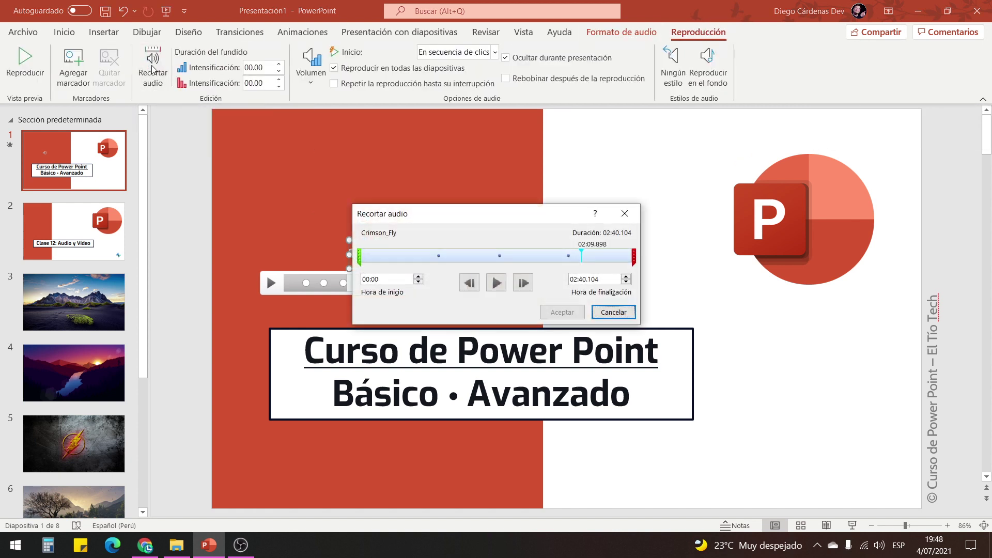
drag(524, 214, 585, 246)
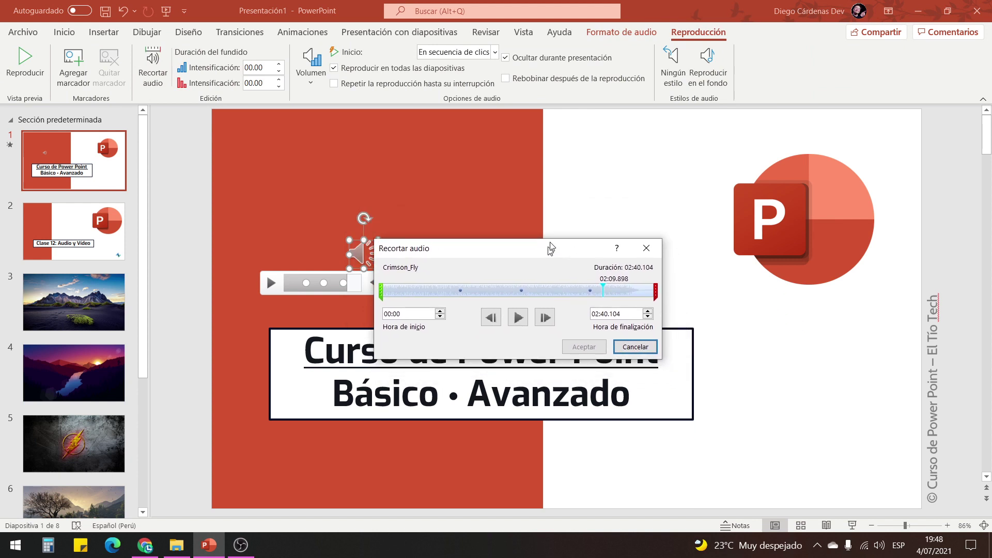
drag(420, 289, 496, 297)
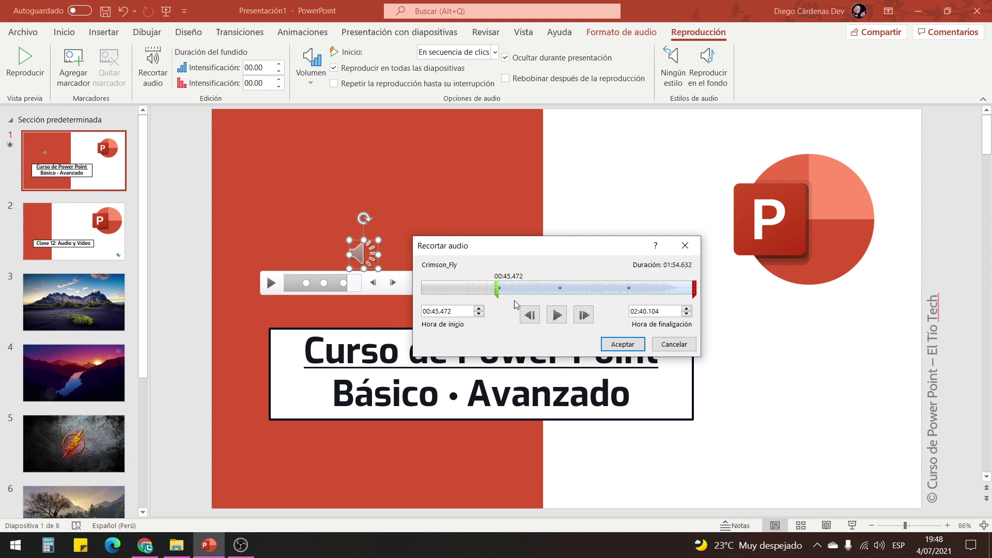
drag(693, 288, 628, 296)
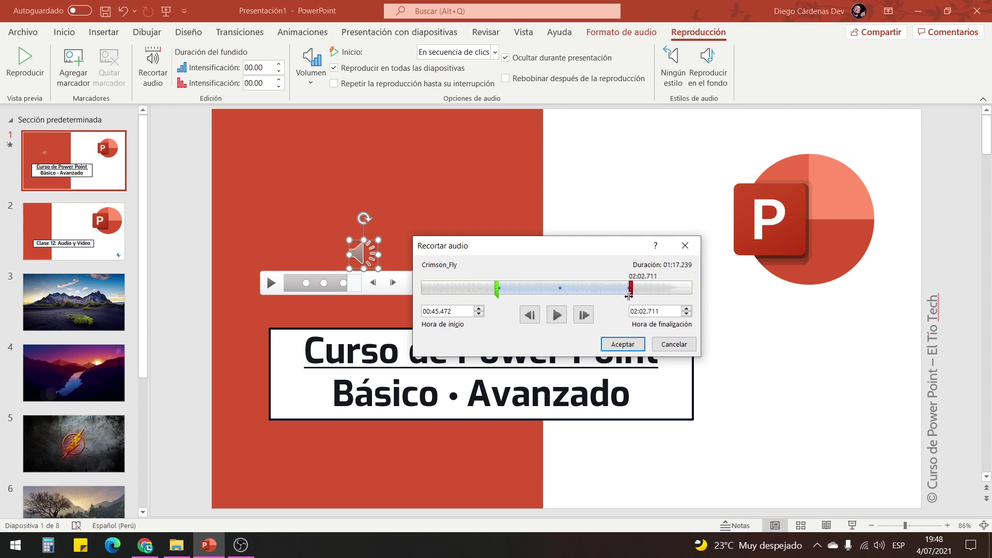
click(629, 345)
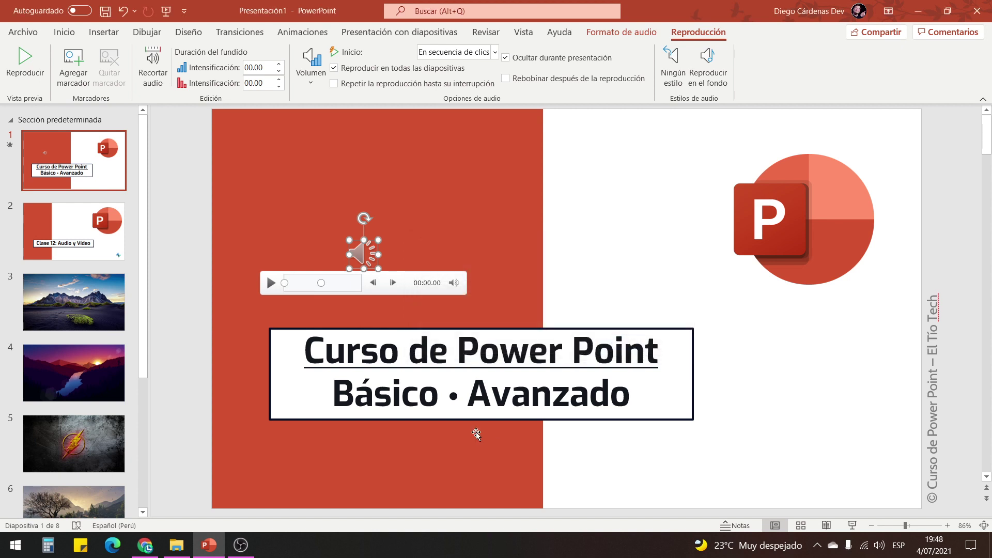
- Preview the trimmed audio and check the volume choices, leaving the level unchanged
click(271, 284)
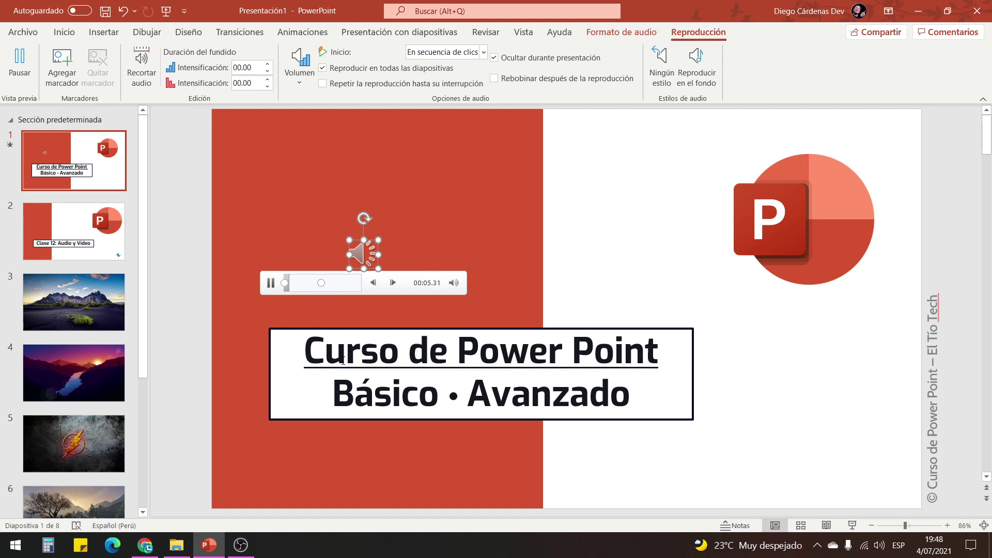
click(270, 283)
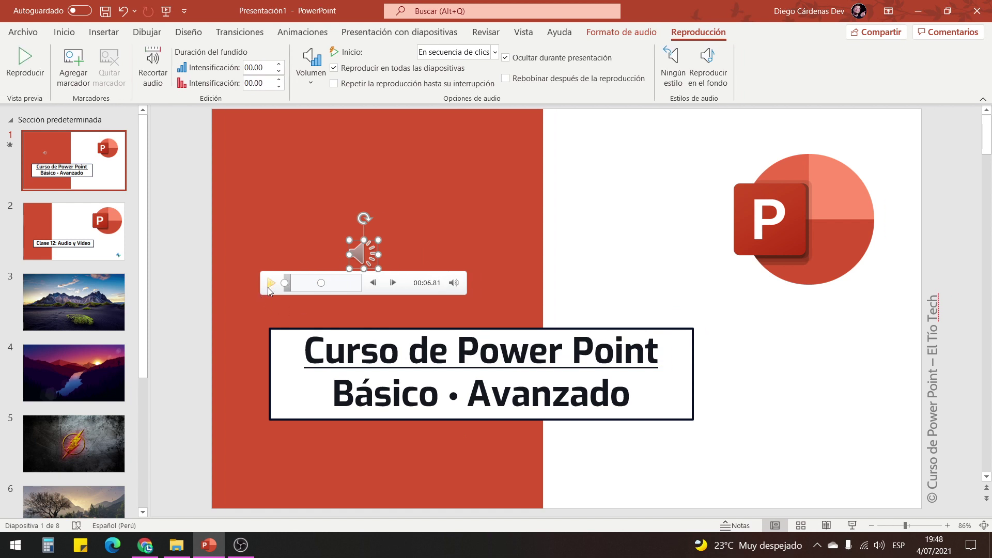
click(310, 67)
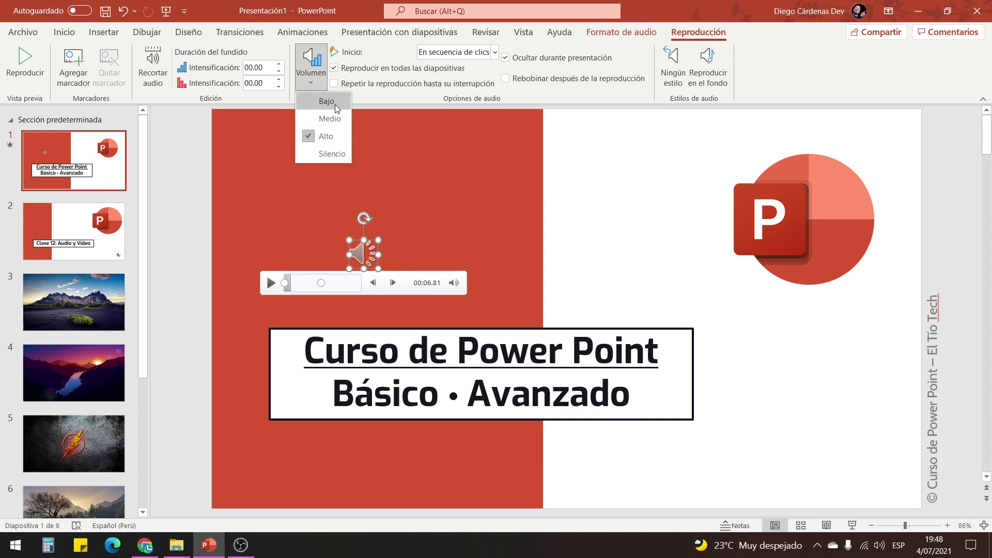
click(439, 239)
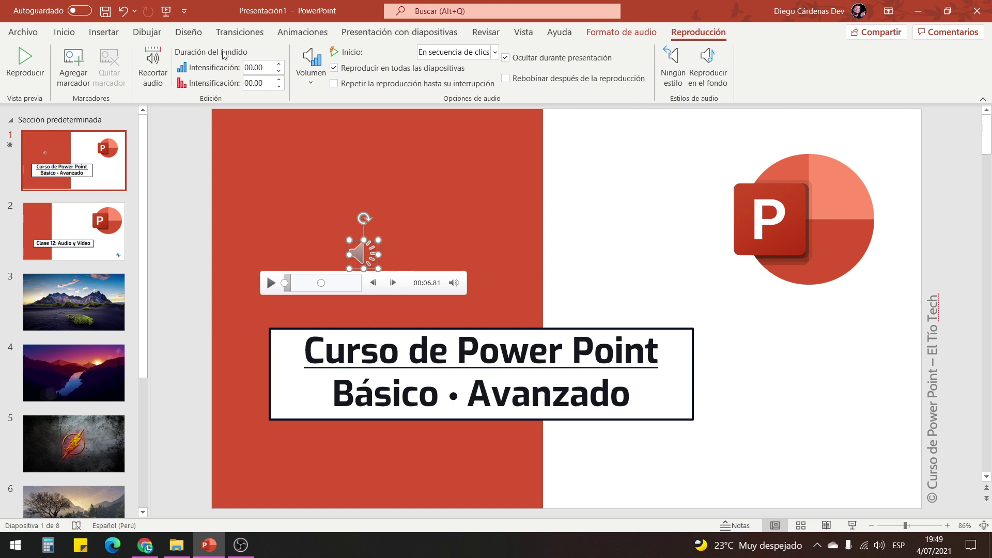
- Set the fade-out to 01.00 and an initial fade-in, then preview the fades
triple_click(282, 65)
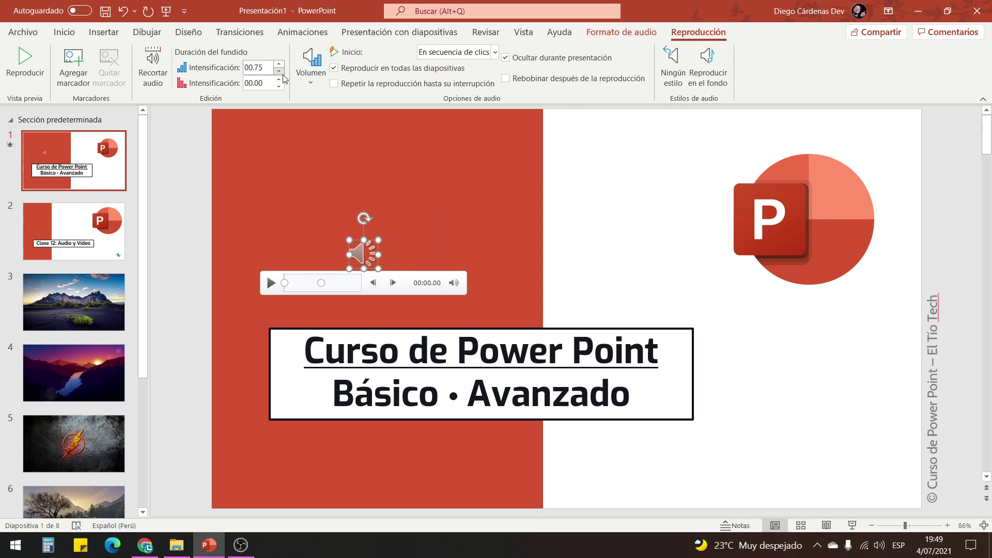
click(283, 80)
click(282, 80)
double_click(282, 80)
click(278, 64)
click(269, 284)
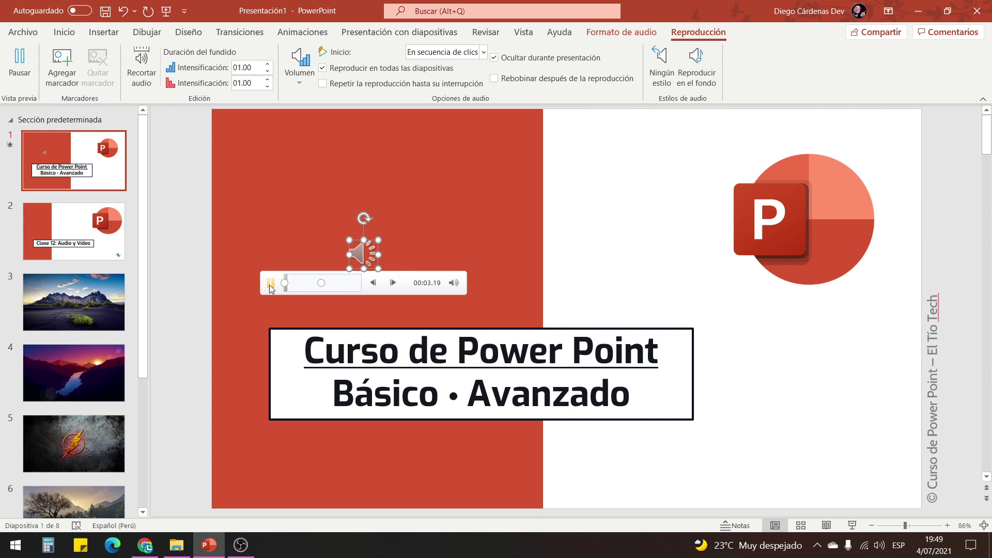
click(279, 71)
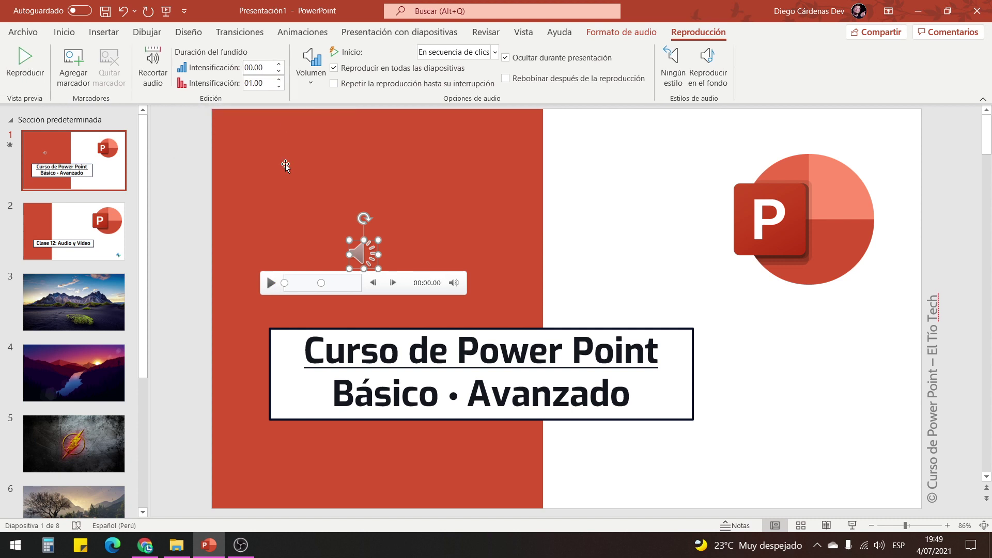
click(270, 284)
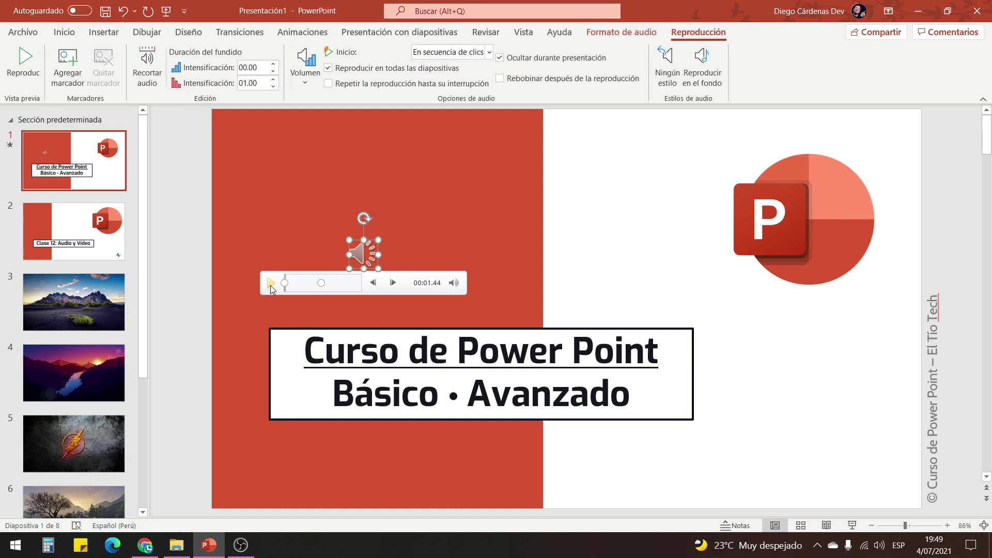
- Lengthen the fade-in to 02.25, preview it again, and deselect the audio
click(279, 64)
click(278, 65)
click(278, 65)
click(279, 65)
click(279, 65)
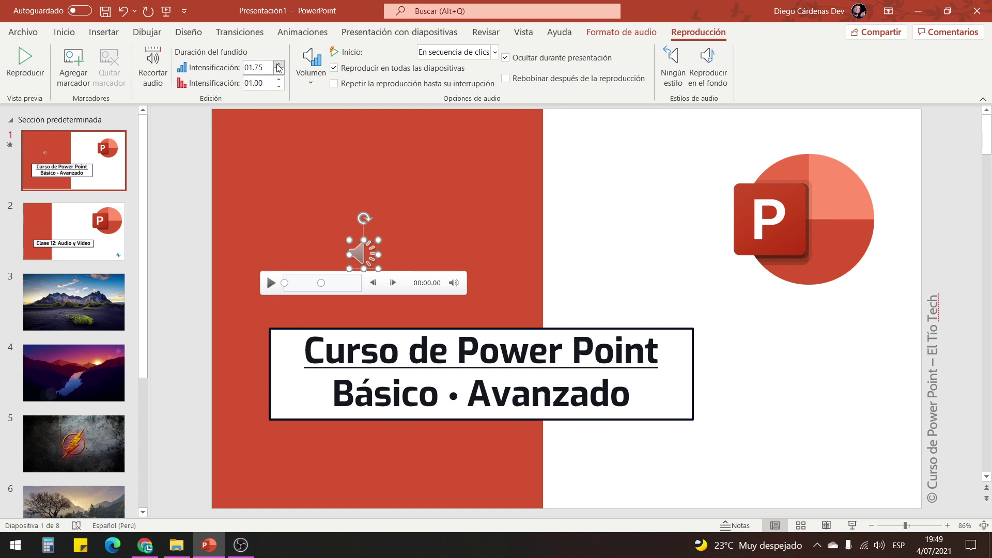
click(278, 64)
click(279, 65)
click(269, 283)
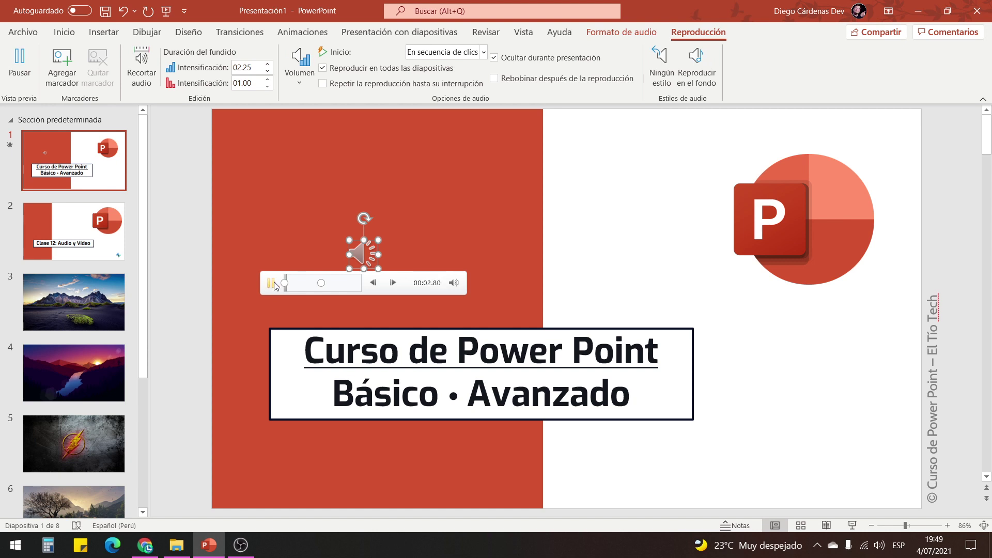
click(274, 283)
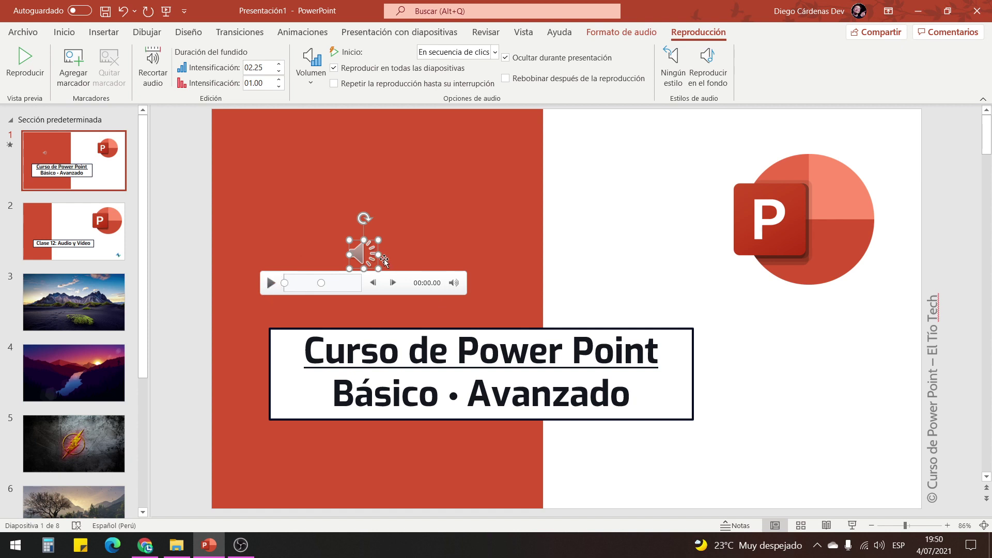
click(289, 295)
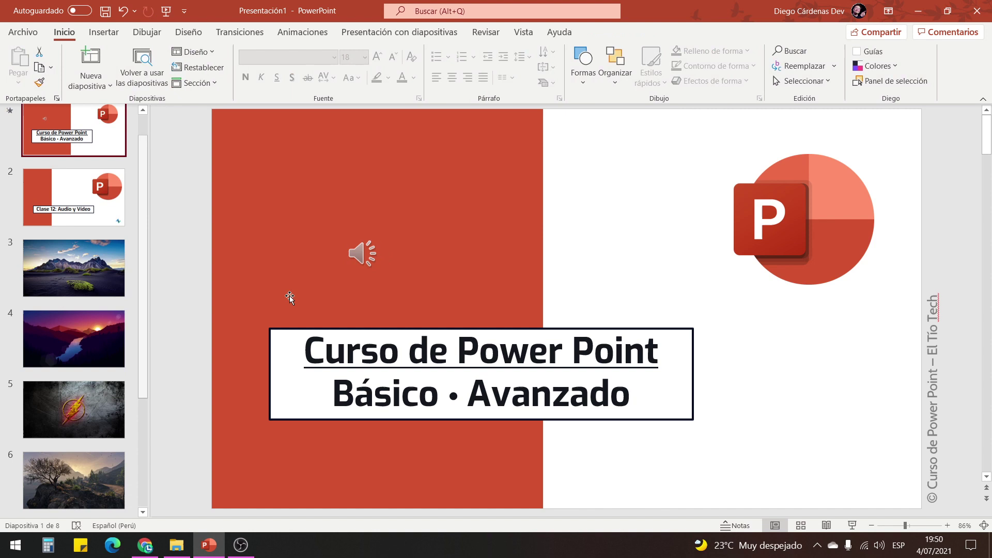
- Set the title-slide Crimson_Fly audio to Reproducir en el fondo and test it in a slideshow
click(348, 260)
click(698, 32)
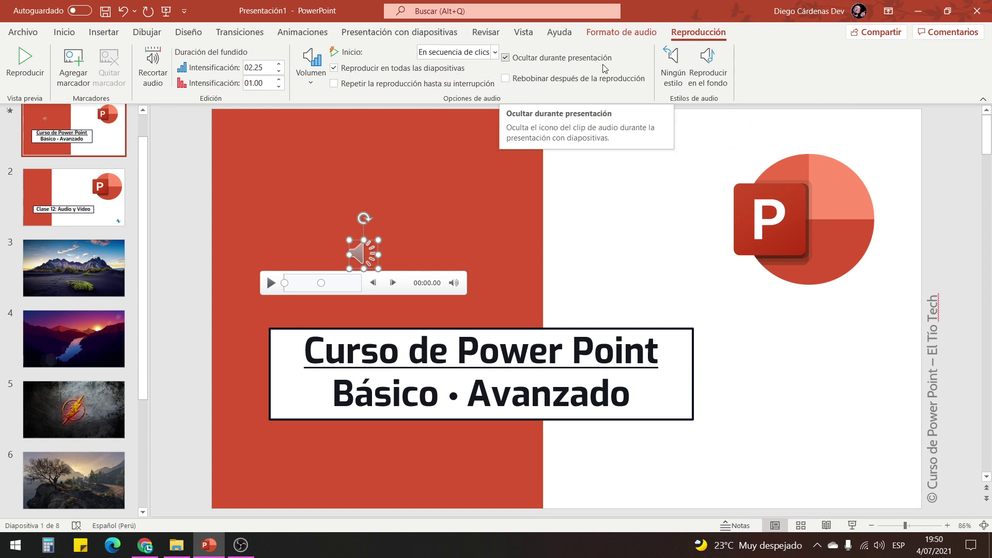
click(705, 74)
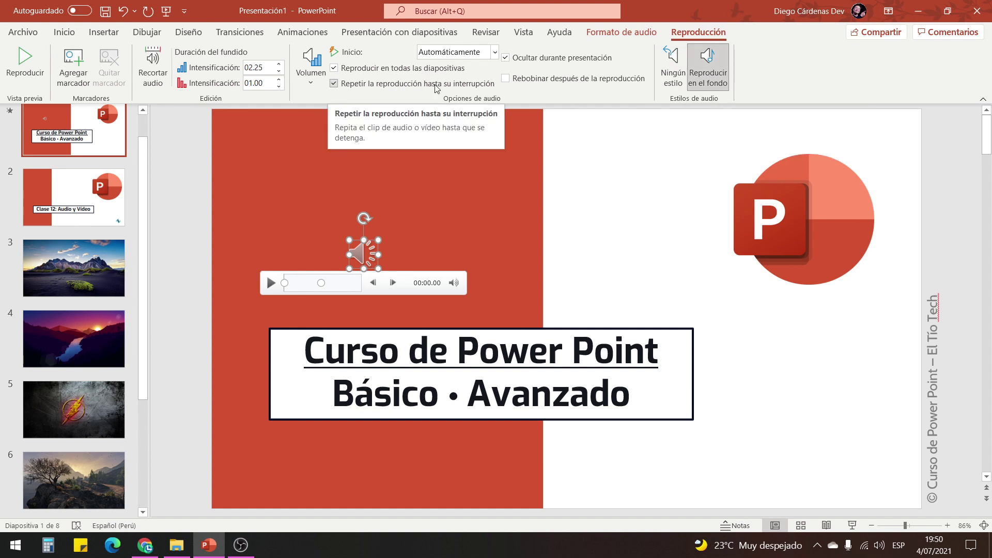
click(850, 525)
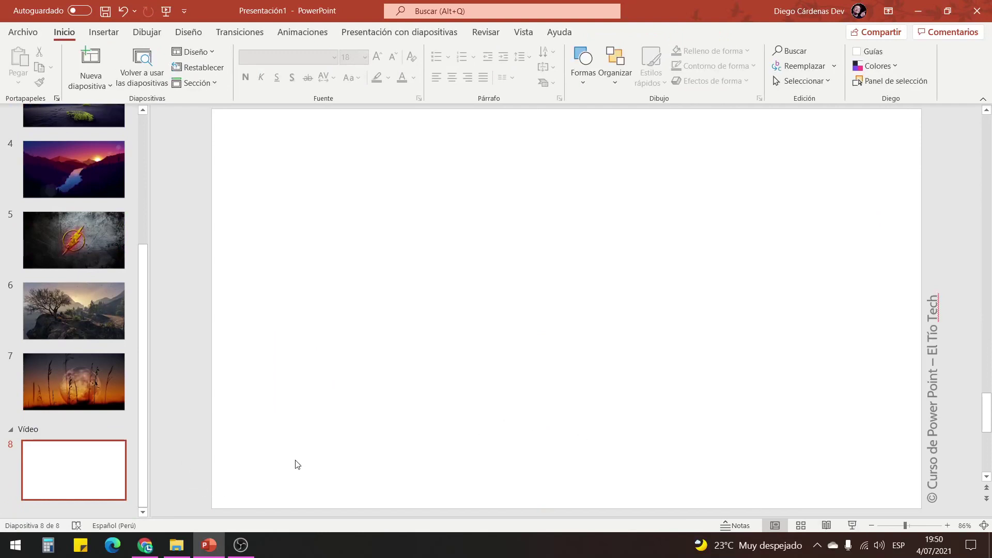
- Insert the stock video of yellow eyes in the dark from Vídeos de archivo onto slide 8
click(80, 474)
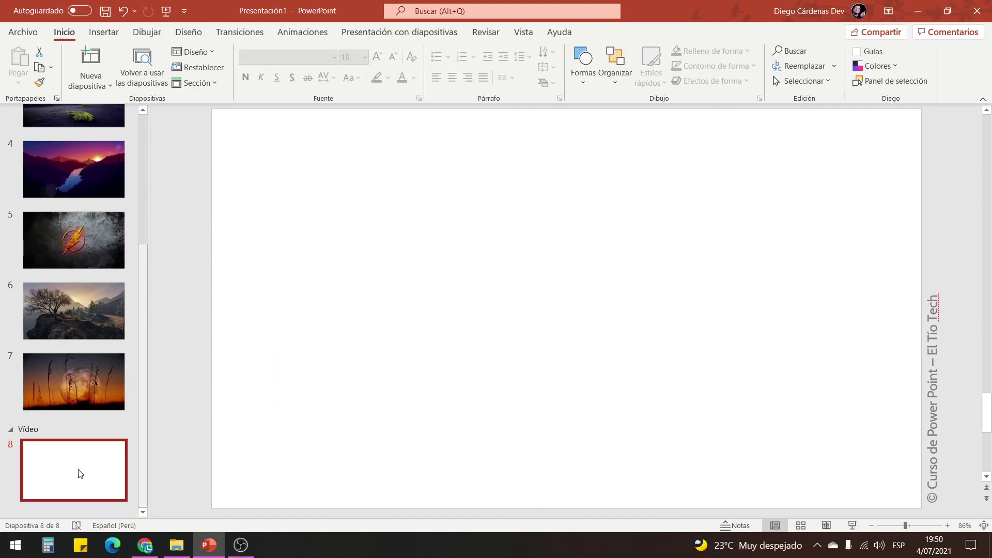
click(104, 32)
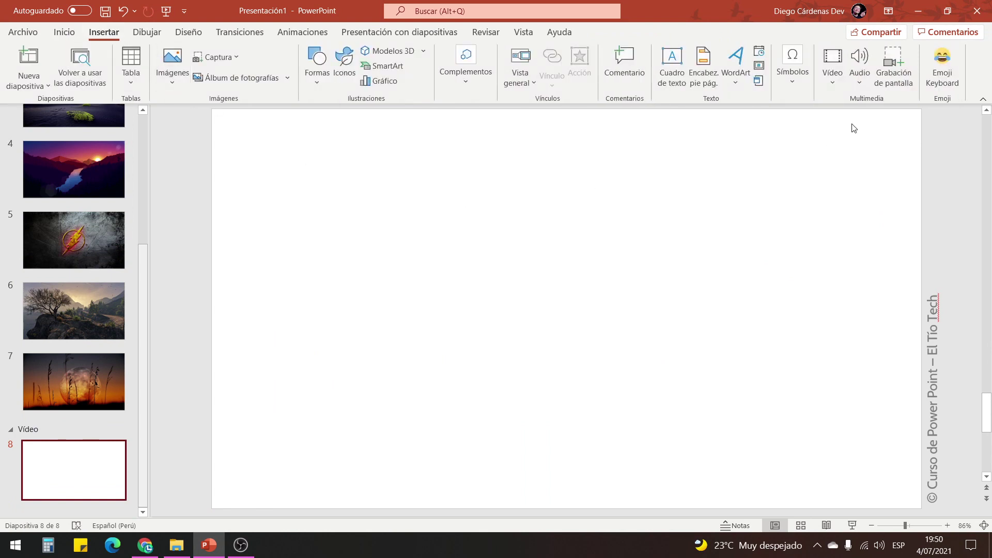
click(831, 69)
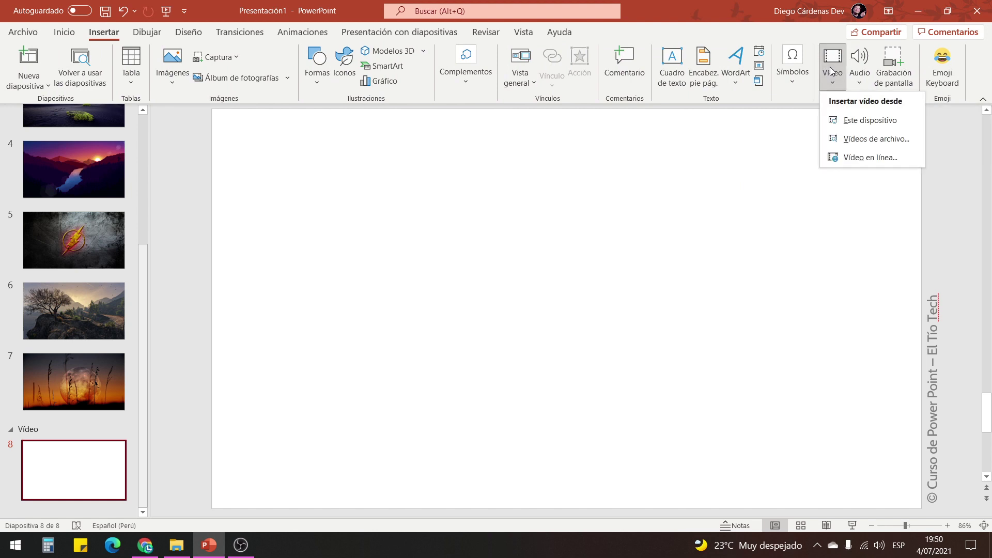
click(871, 139)
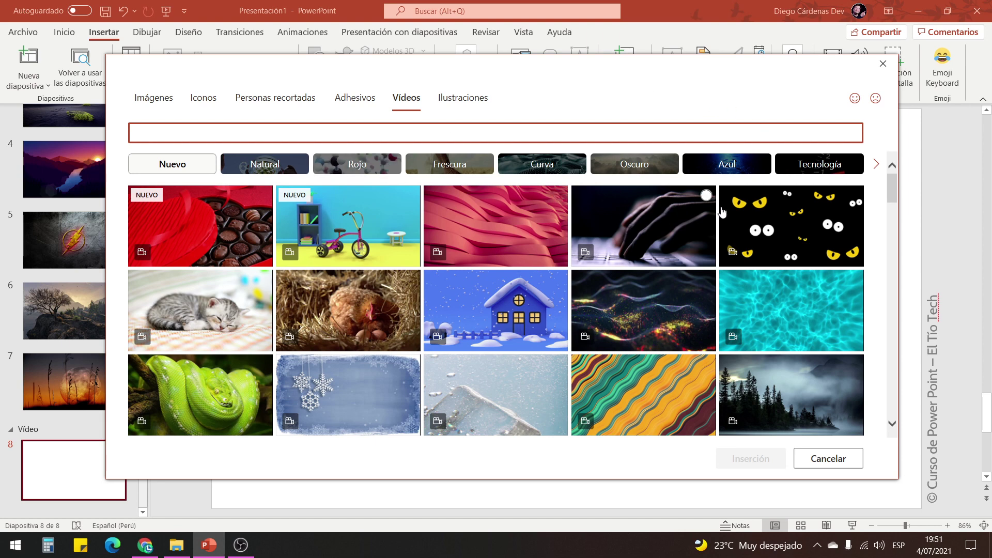
click(788, 231)
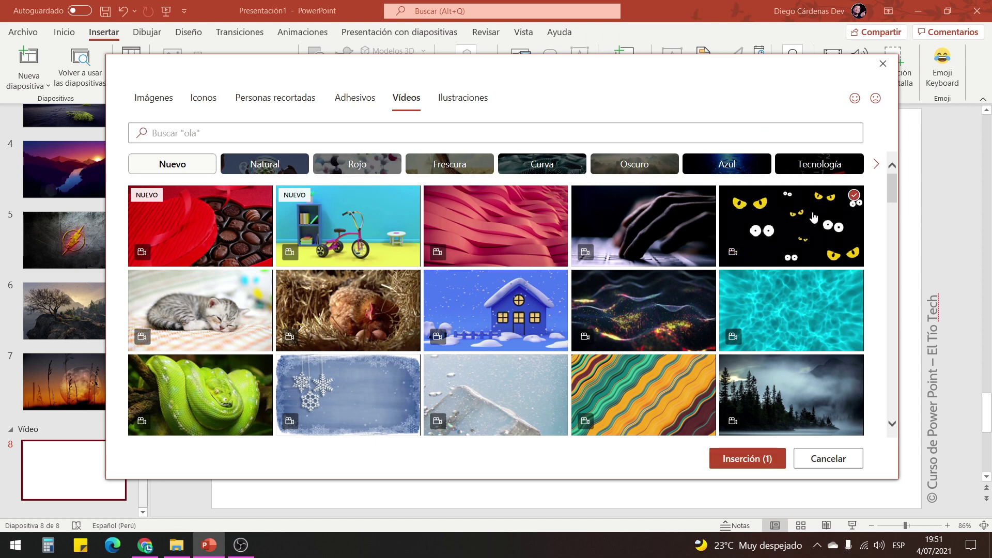
click(754, 465)
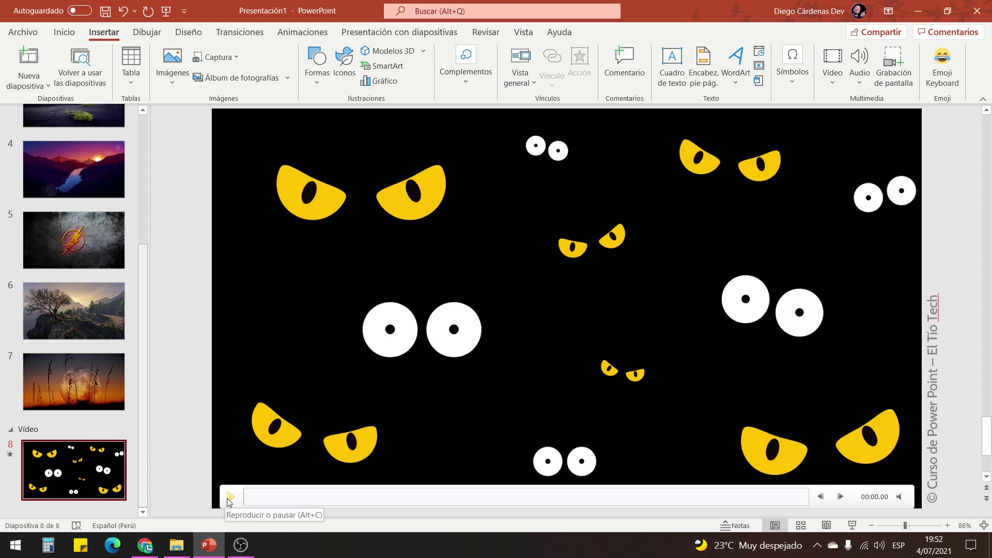
click(901, 494)
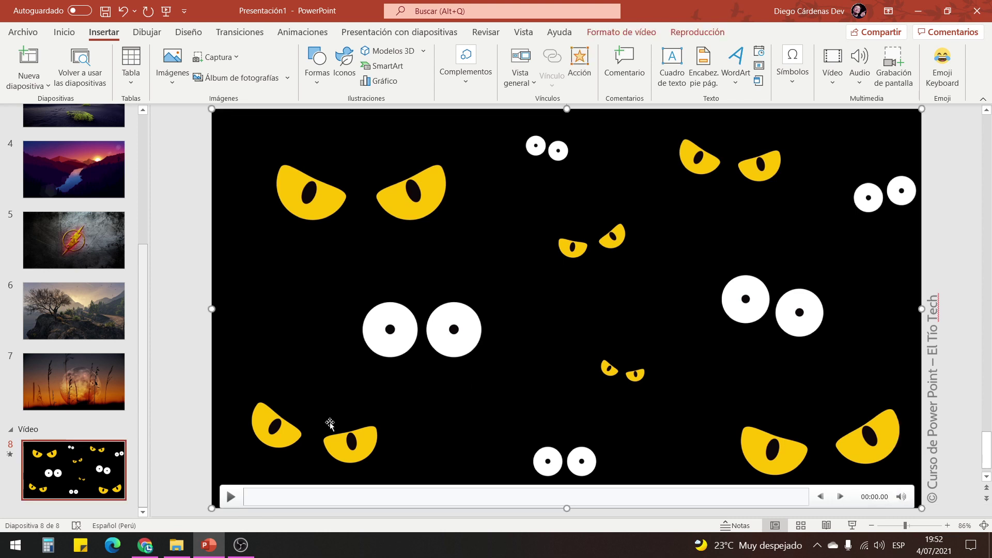
click(230, 497)
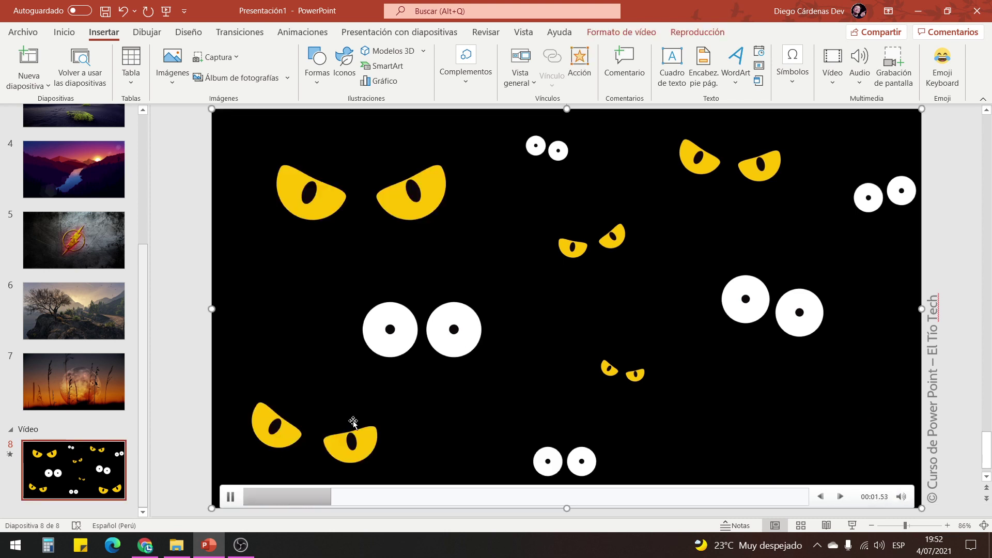
click(852, 525)
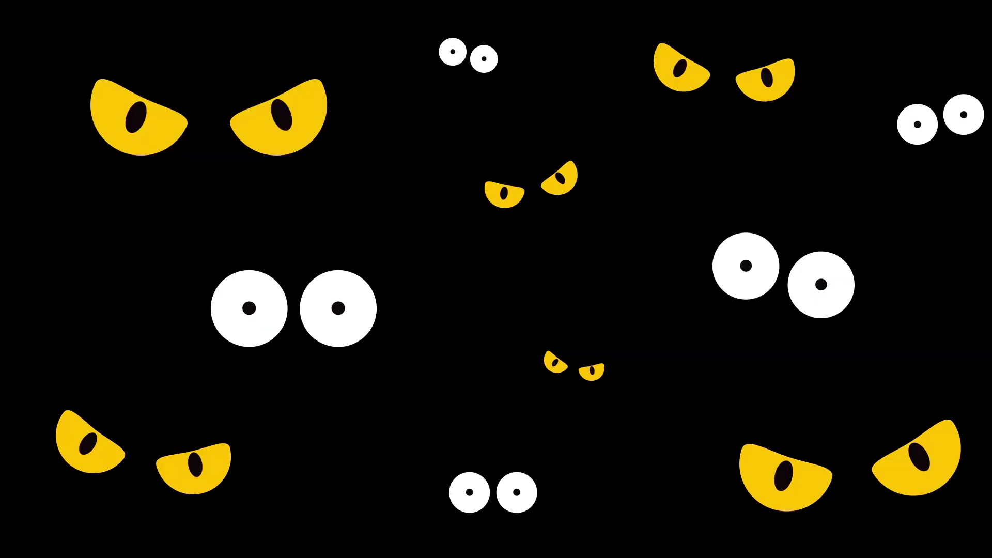
key(Escape)
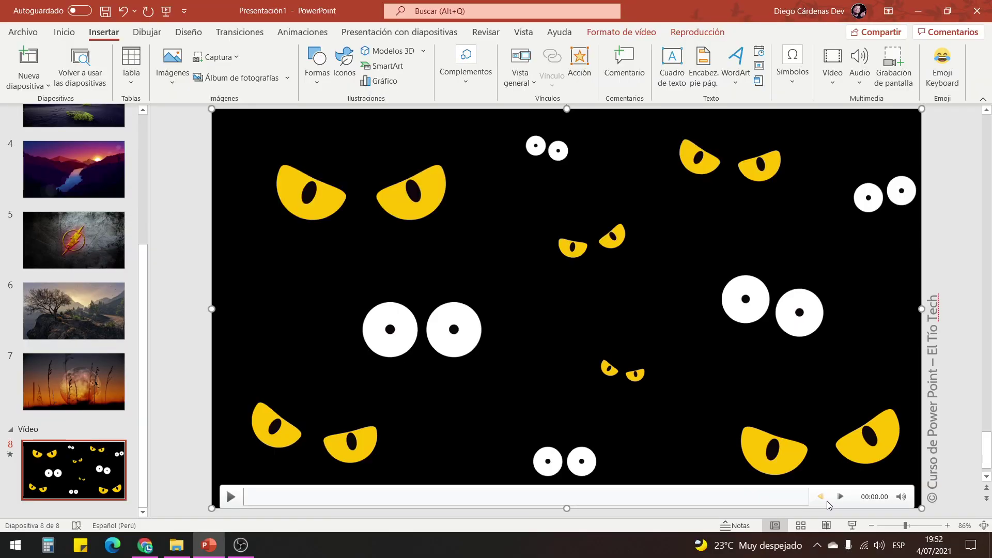
- Add a blank slide 9 and insert the Intro - El tío Tech video file from the computer
click(26, 83)
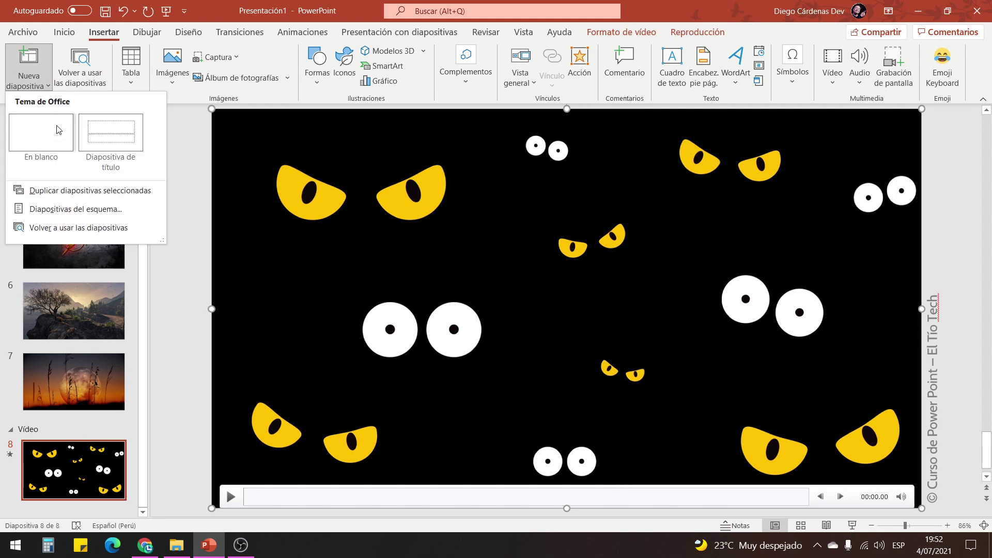
click(59, 129)
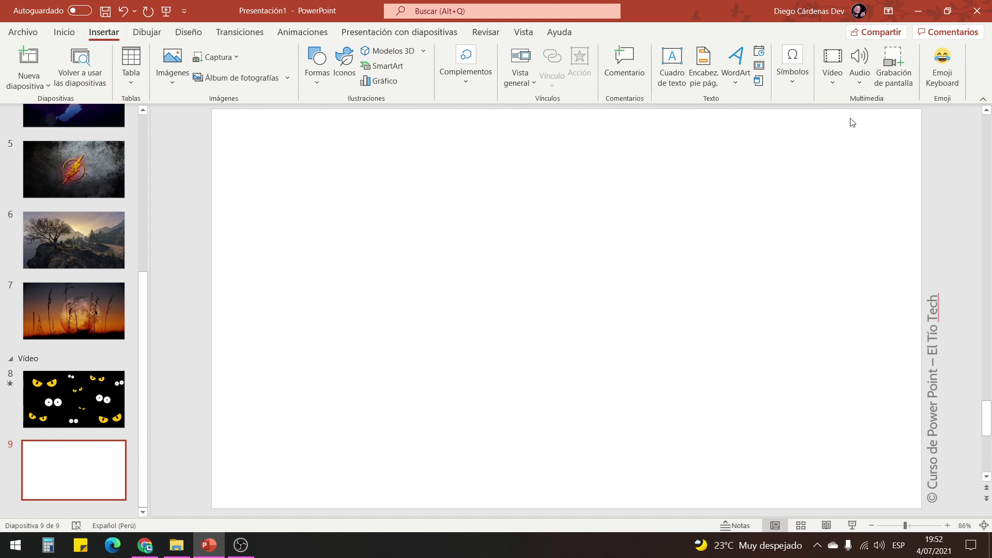
click(838, 76)
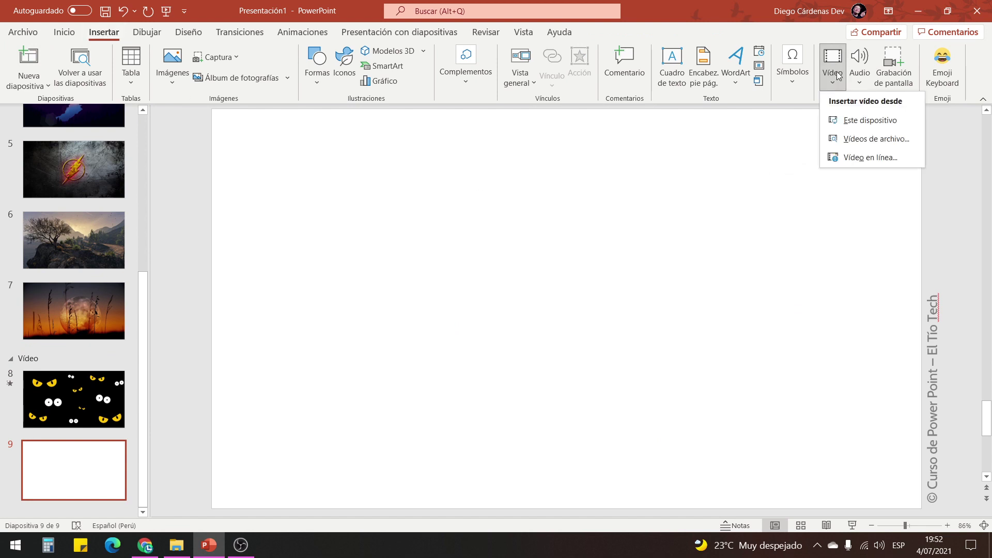
click(866, 119)
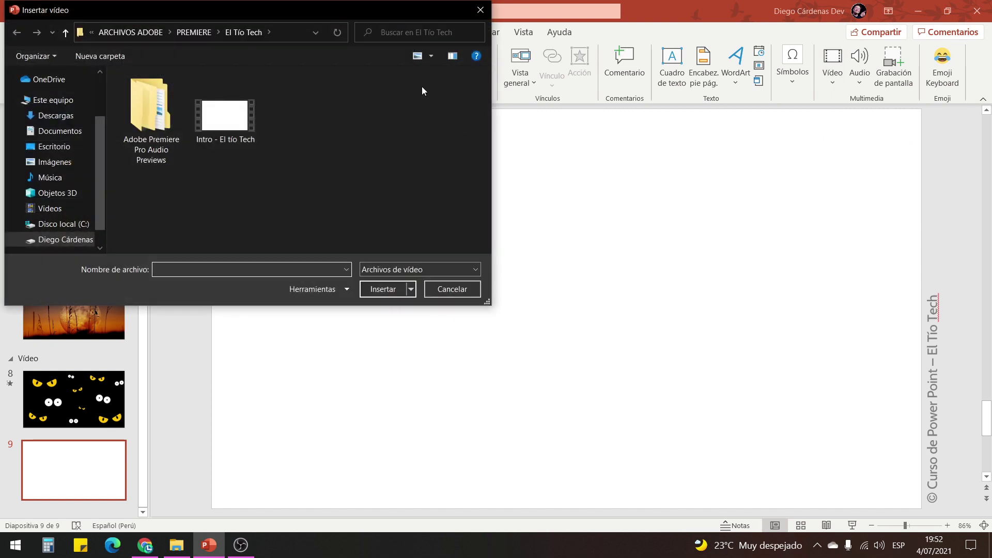
drag(300, 11, 343, 90)
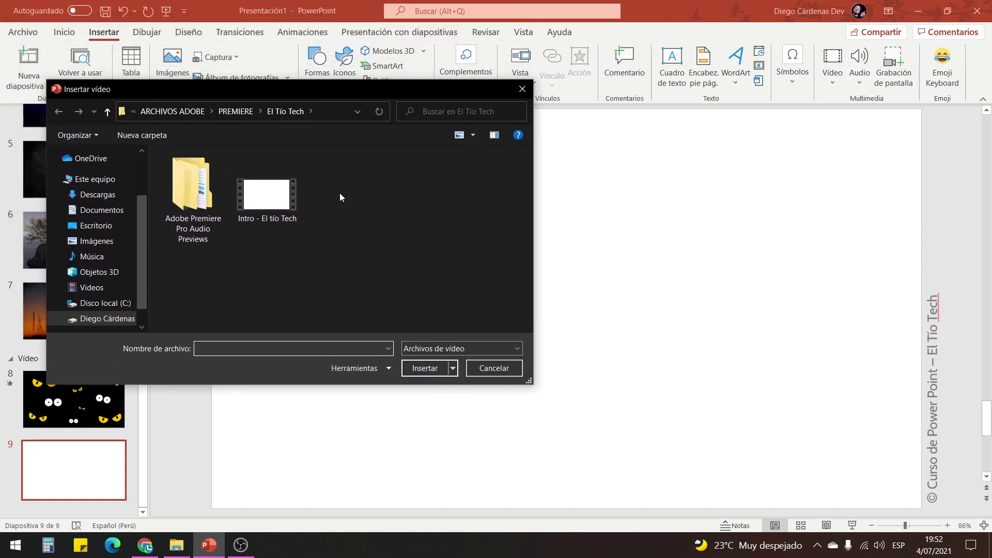
click(294, 192)
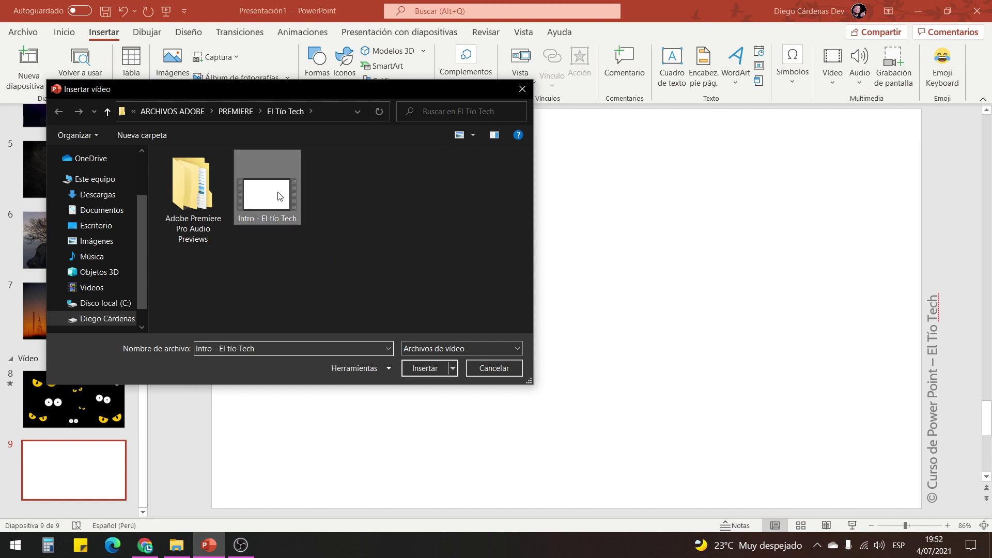
click(424, 368)
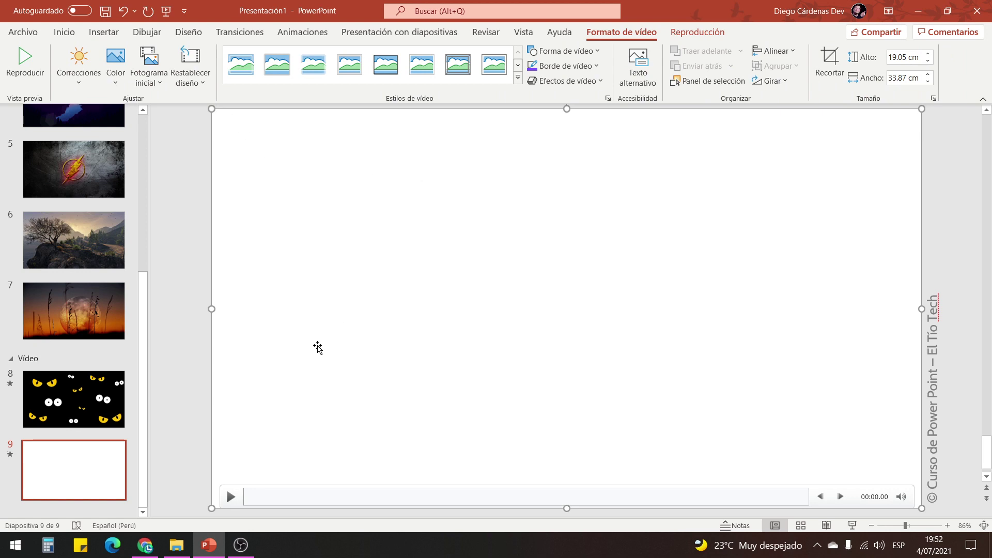
- Preview the Intro video, then show the Correcciones brightness and contrast presets under Formato de vídeo
click(230, 498)
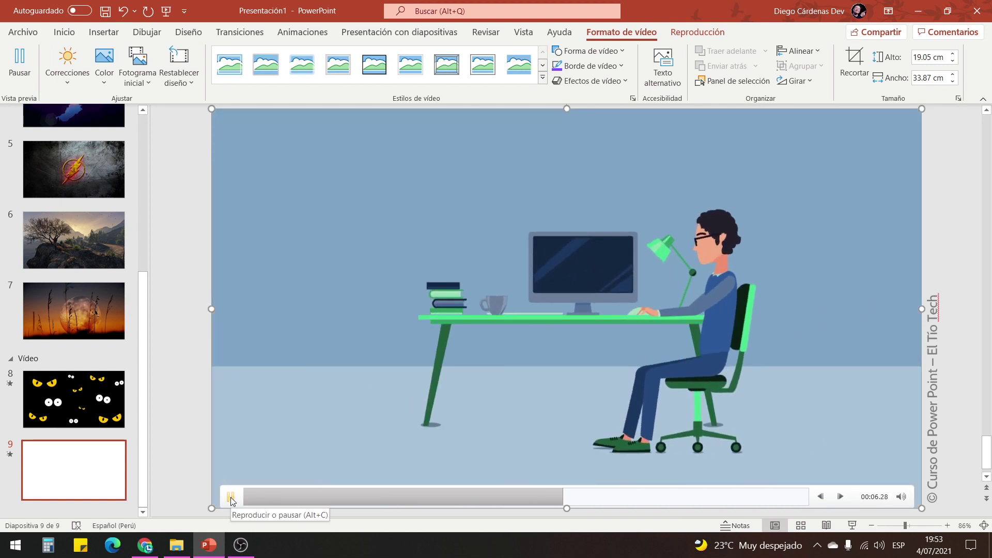
click(231, 498)
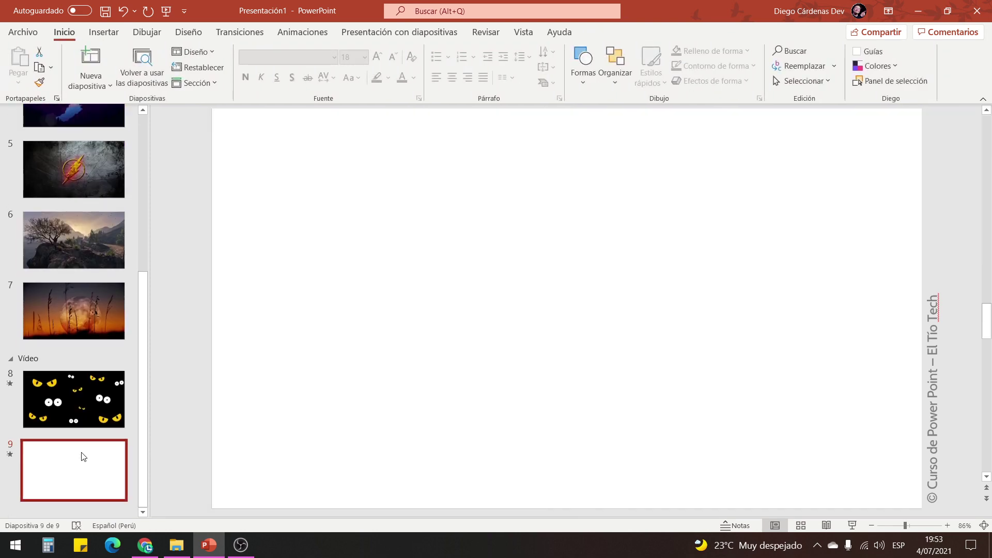
click(620, 32)
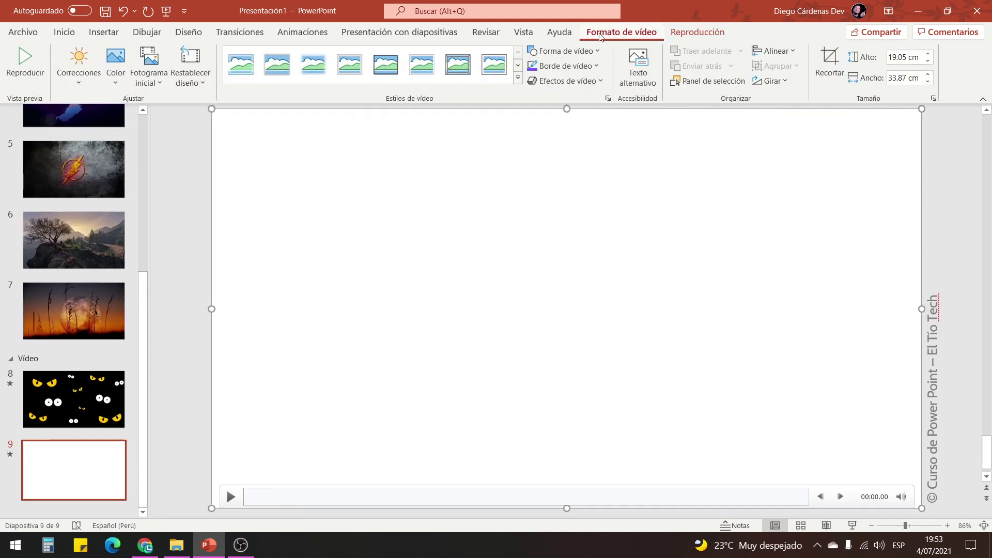
click(66, 83)
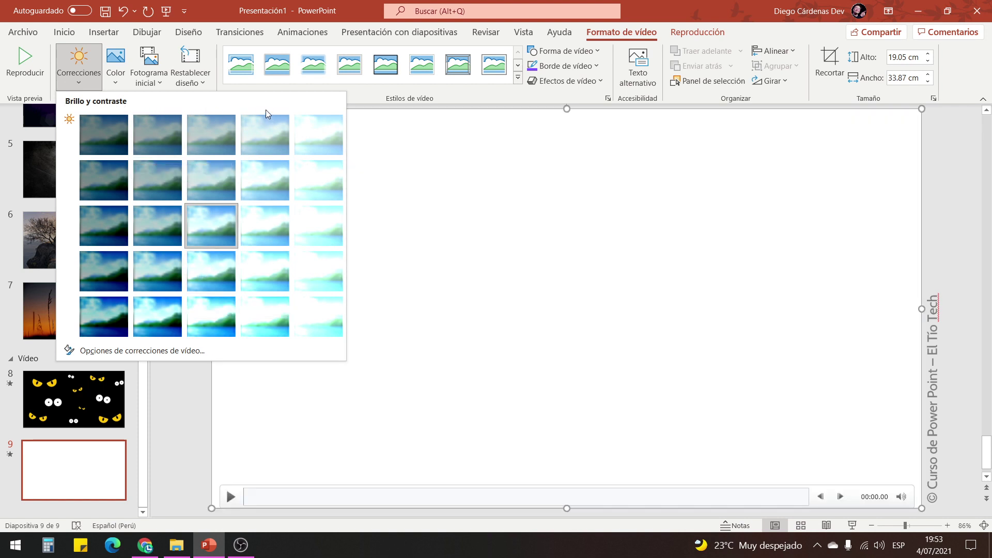
- Widen the thumbnail pane and set the TIO TECH logo frame as the video's cover
click(67, 89)
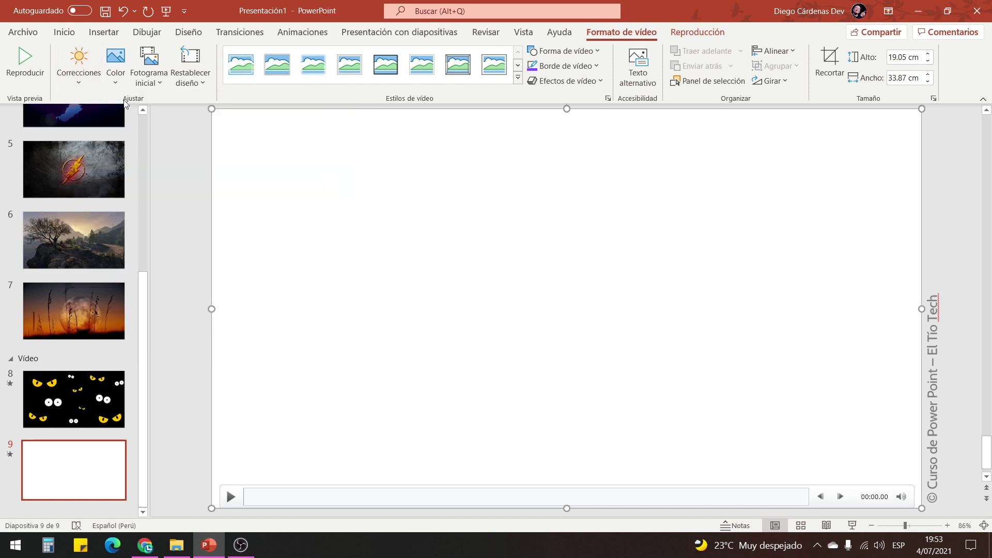
click(116, 83)
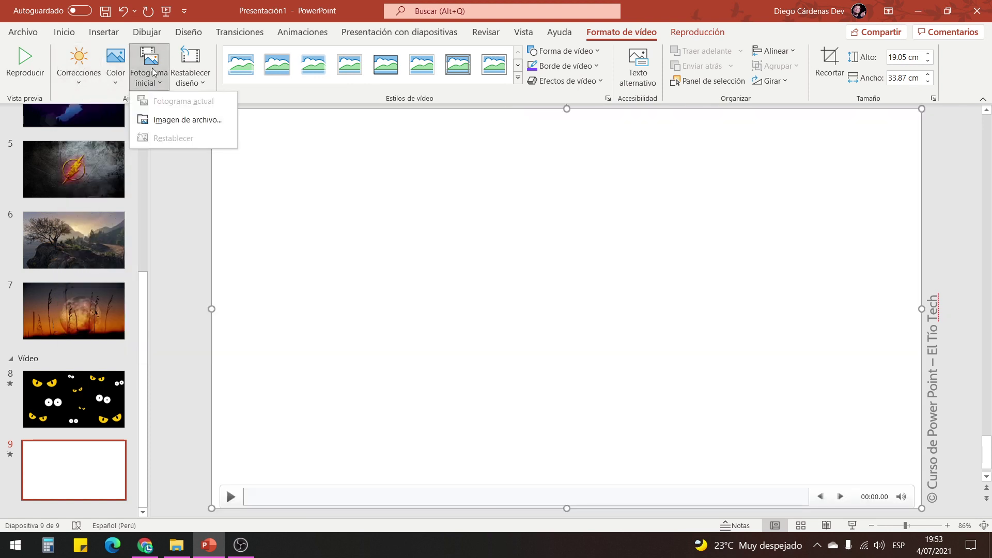
click(187, 290)
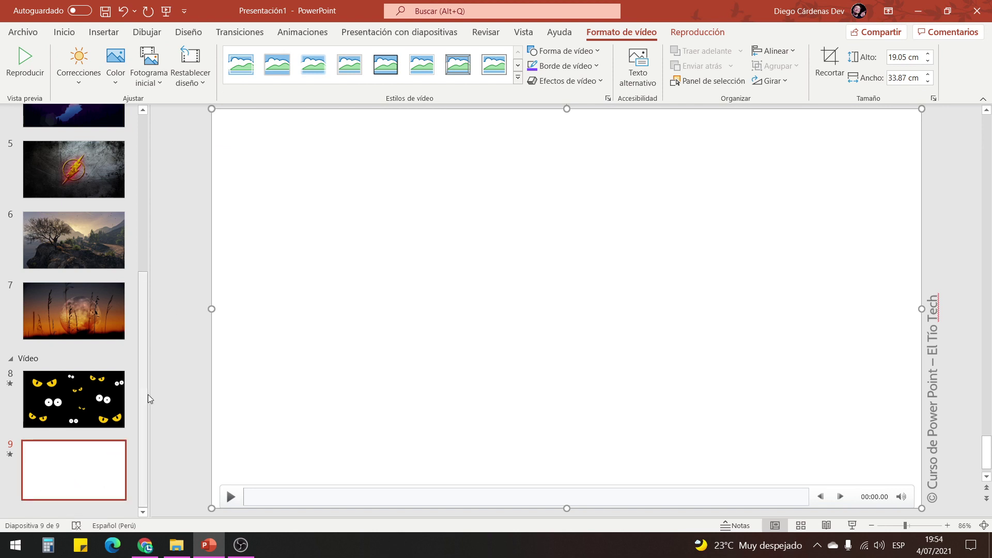
drag(149, 394, 169, 395)
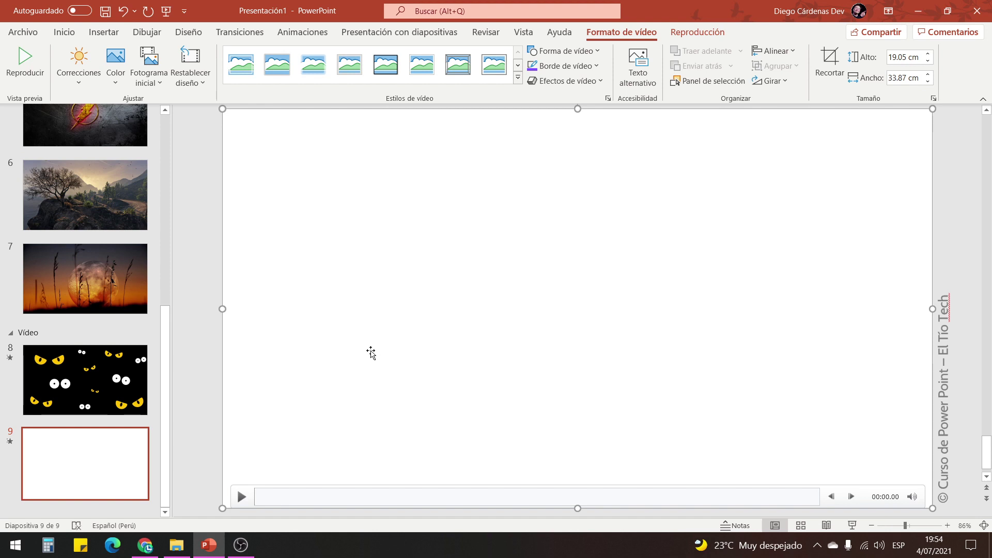
mouse_move(437, 497)
mouse_down()
mouse_move(471, 499)
mouse_move(418, 500)
mouse_up()
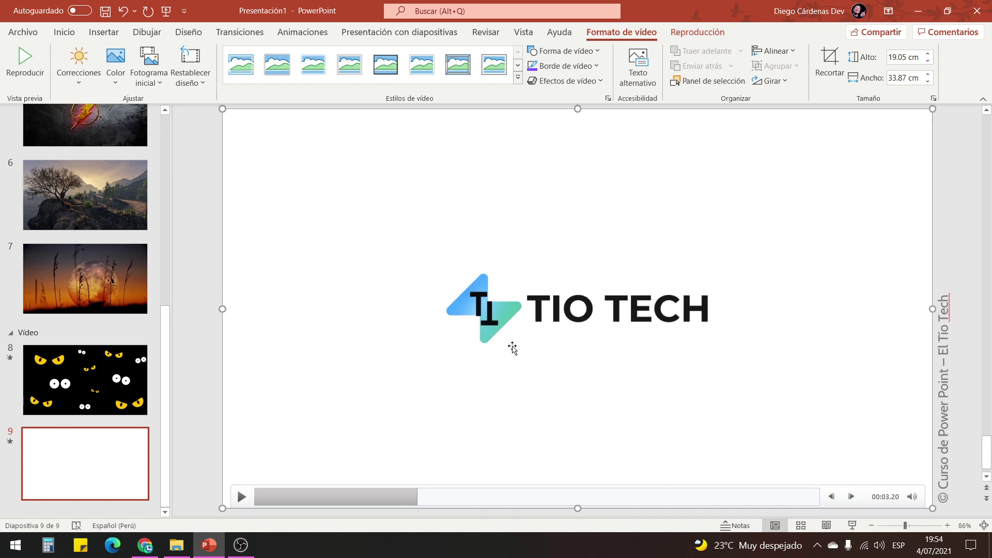
click(149, 80)
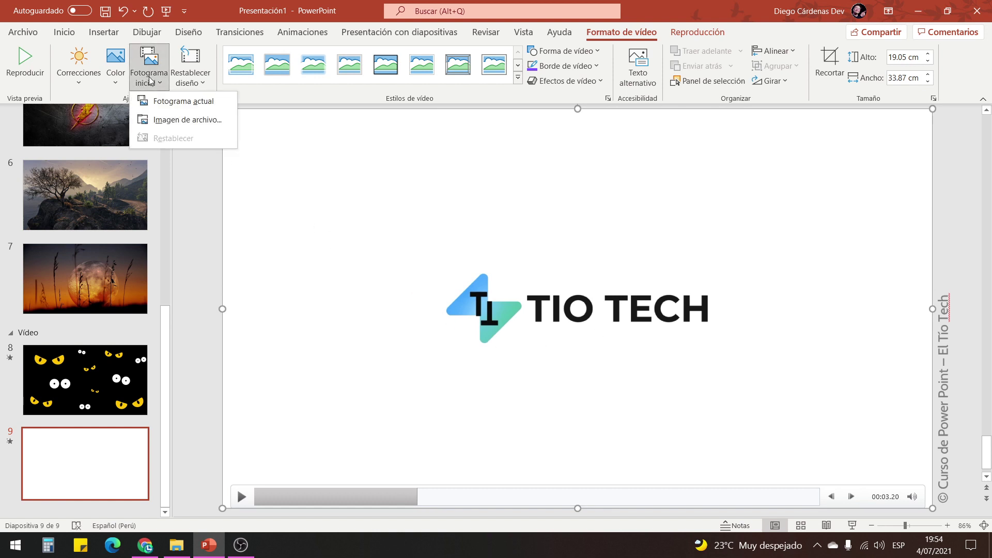
click(183, 101)
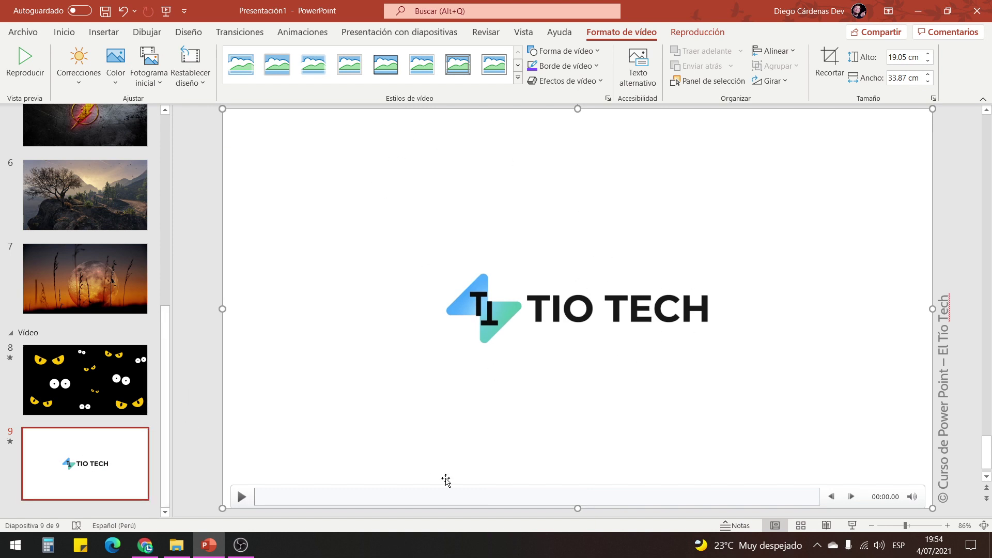
- Replace the cover with the desk scene frame at 00:06.38 via Fotograma actual
drag(628, 496, 560, 497)
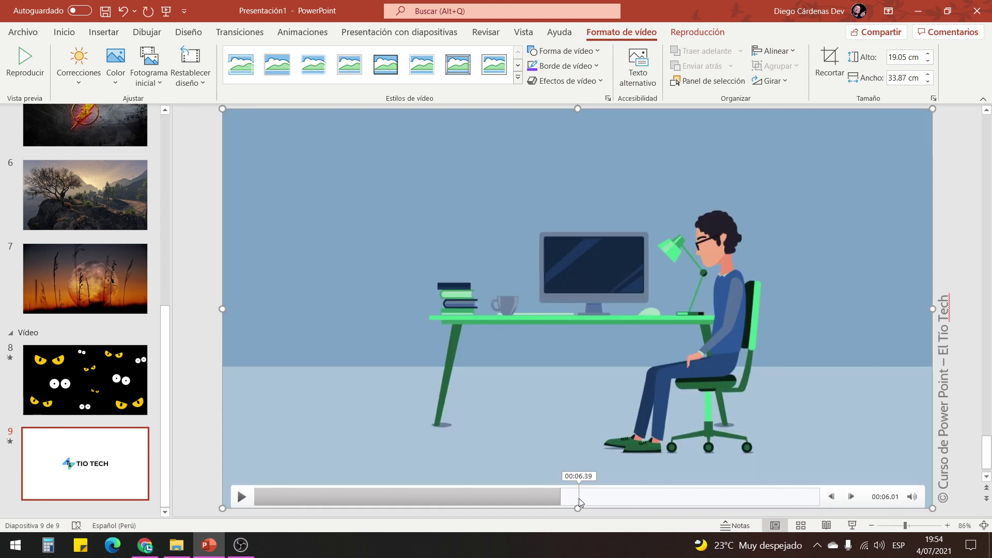
click(579, 500)
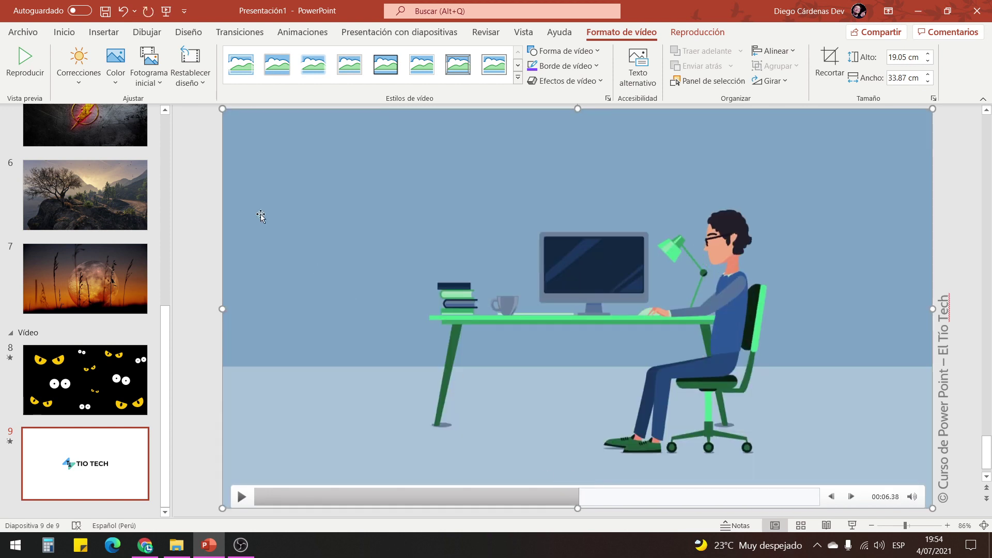
click(144, 75)
click(165, 101)
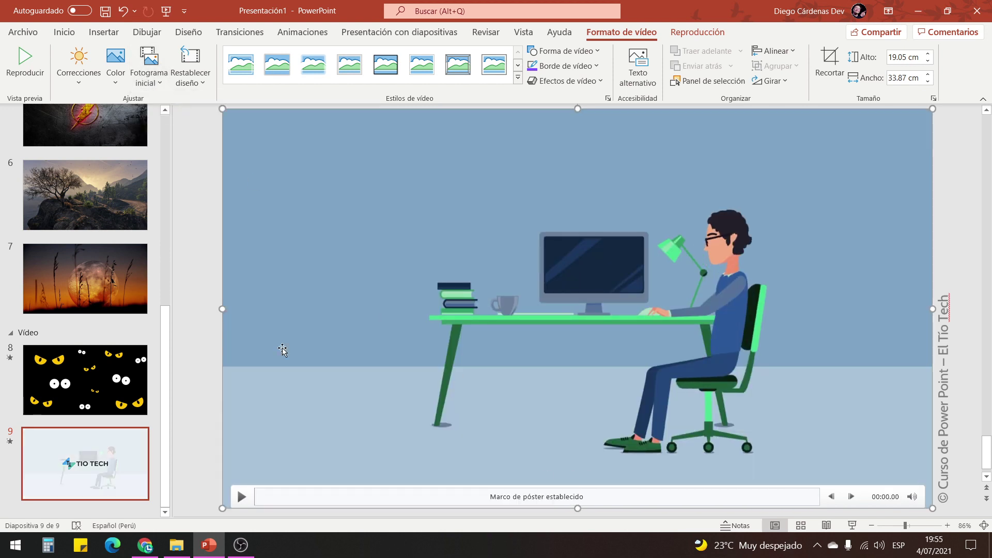
click(102, 478)
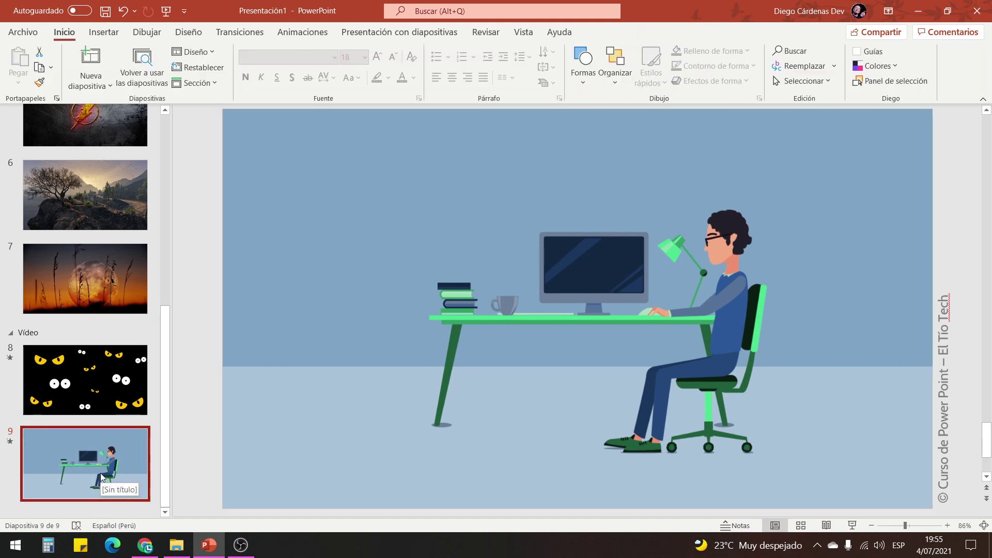
- Select the slide 9 video and crop it to an oval shape
click(355, 363)
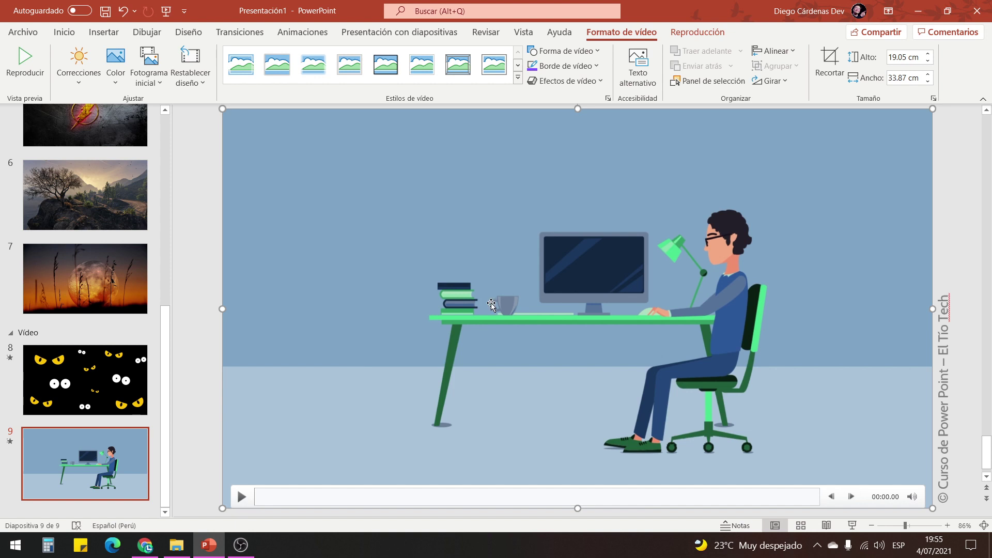
click(596, 52)
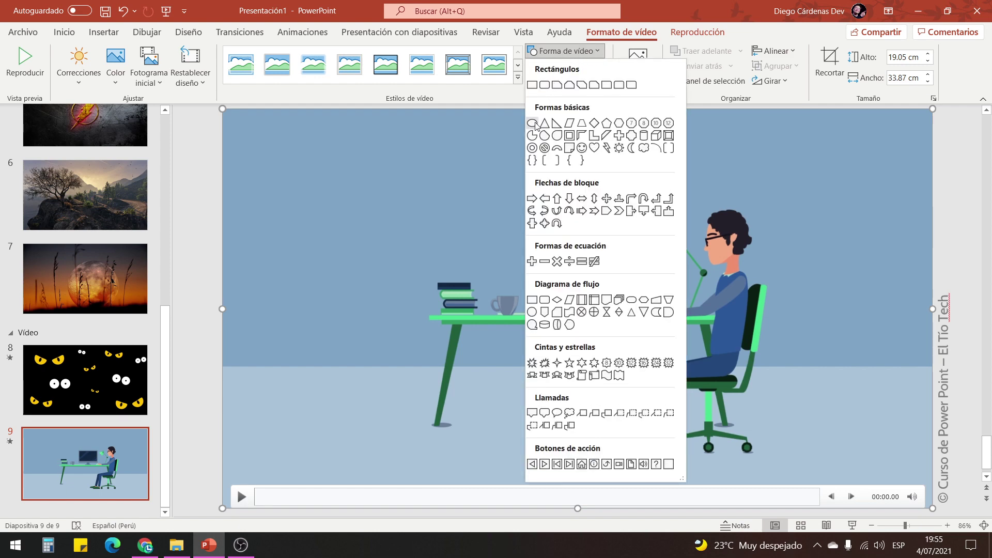
click(217, 187)
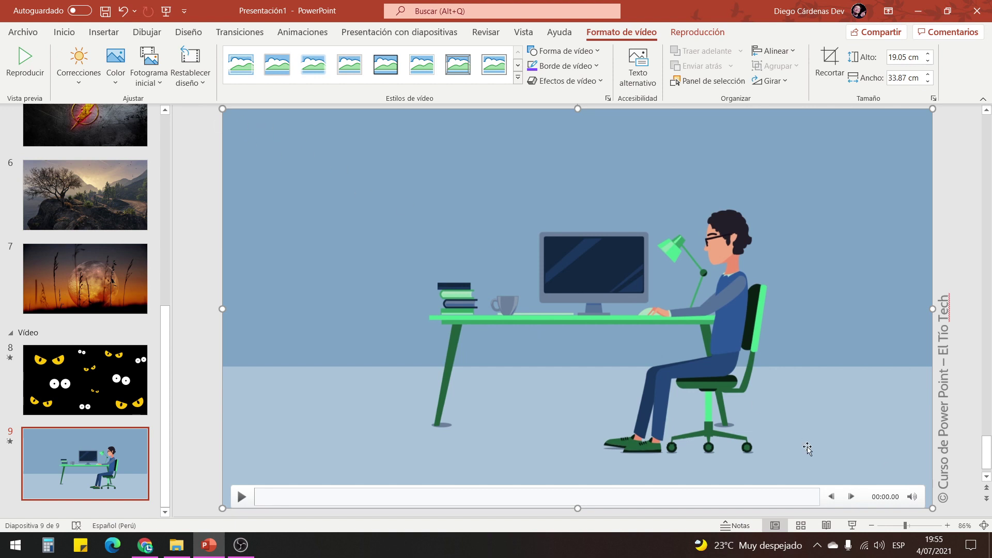
click(581, 51)
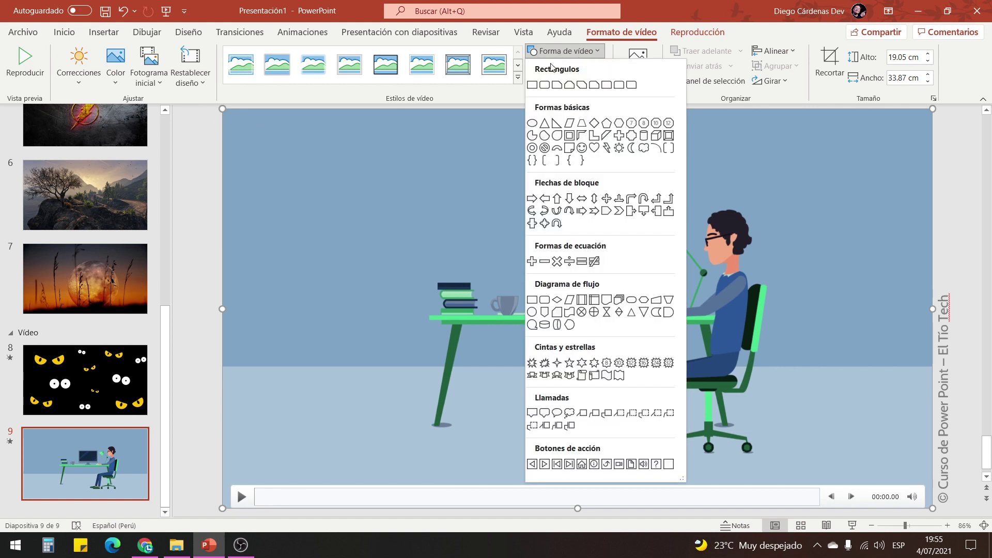
click(533, 124)
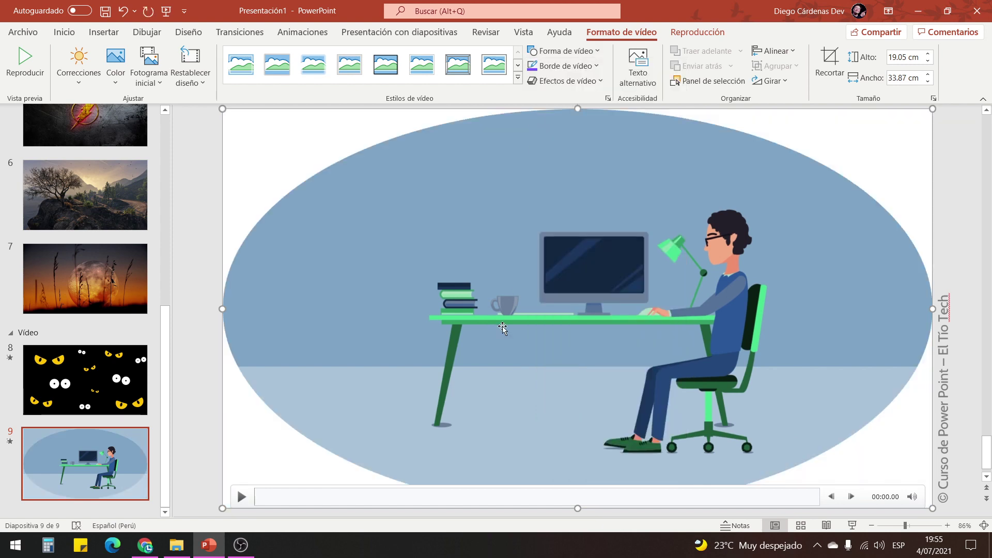
- Try heart and star crops on the video, previewing the star version
click(541, 51)
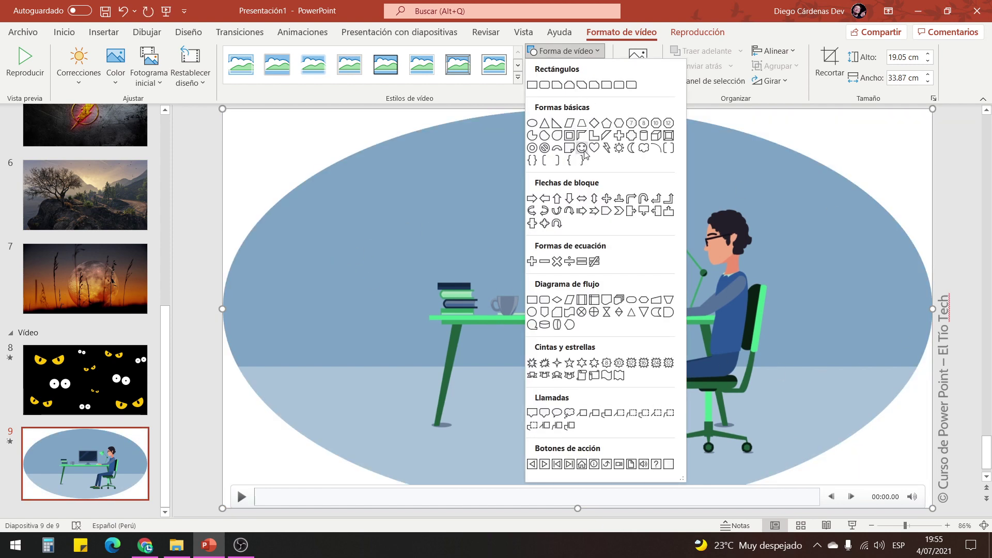
click(594, 148)
click(563, 50)
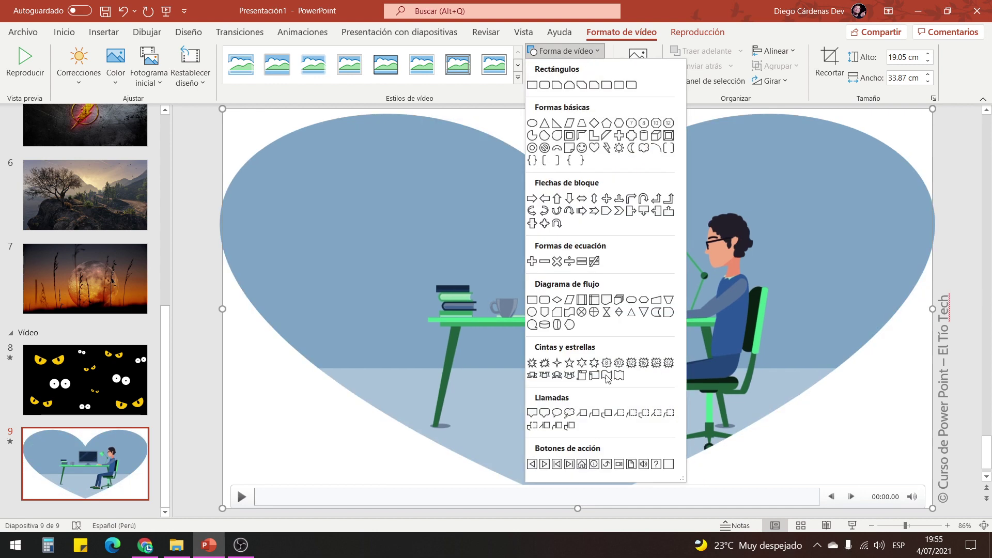
click(584, 365)
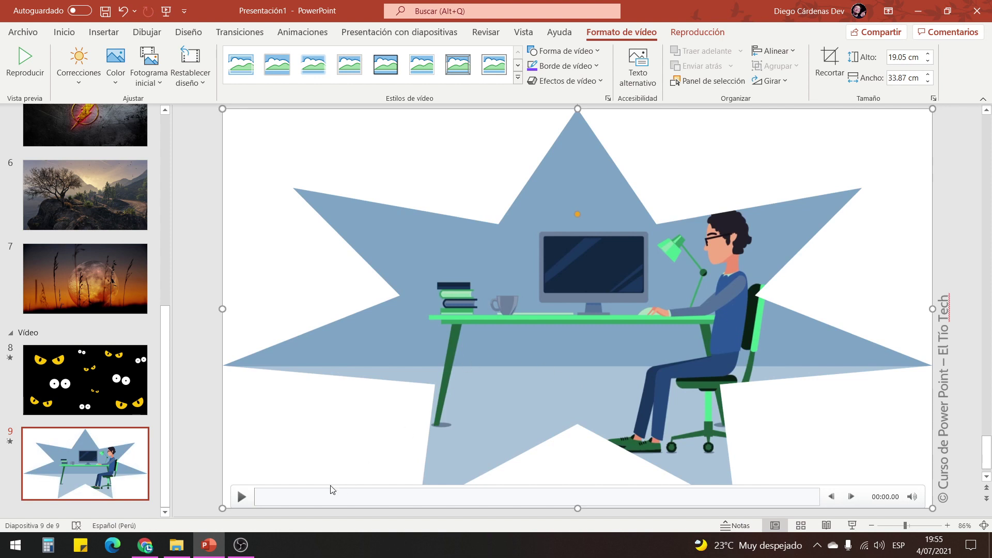
click(239, 497)
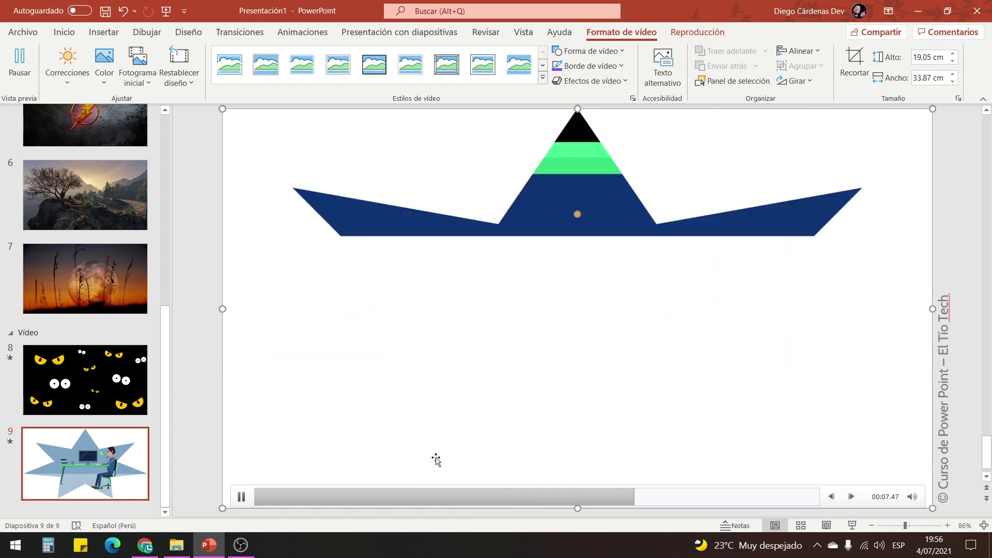
- Revert the video to a plain rectangle, leave border and effects unchanged, and show Playback settings
click(589, 52)
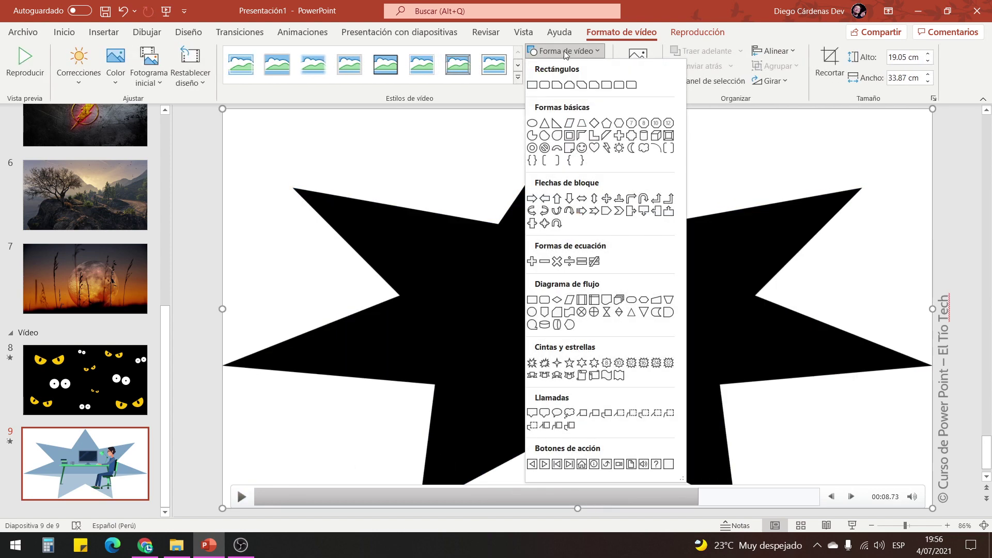
click(532, 84)
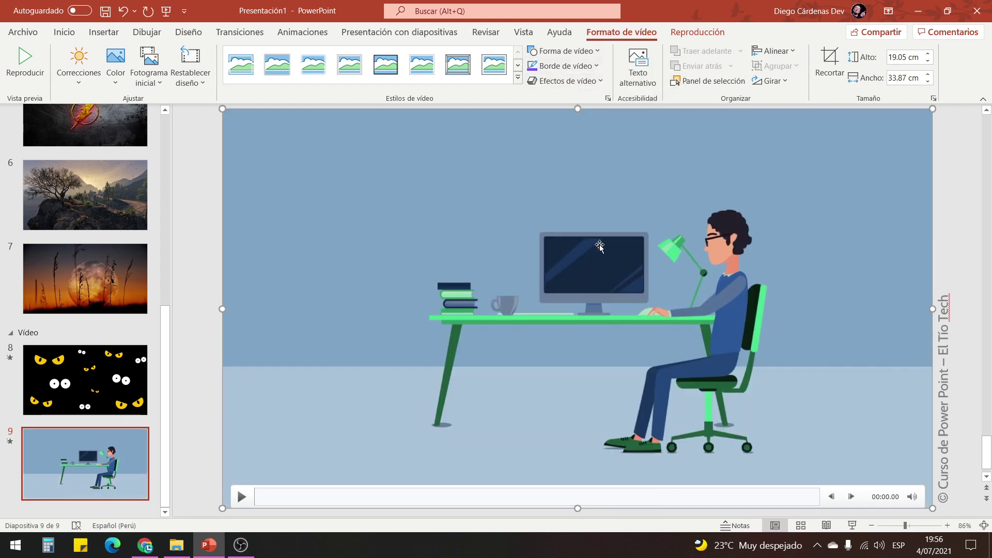
click(566, 51)
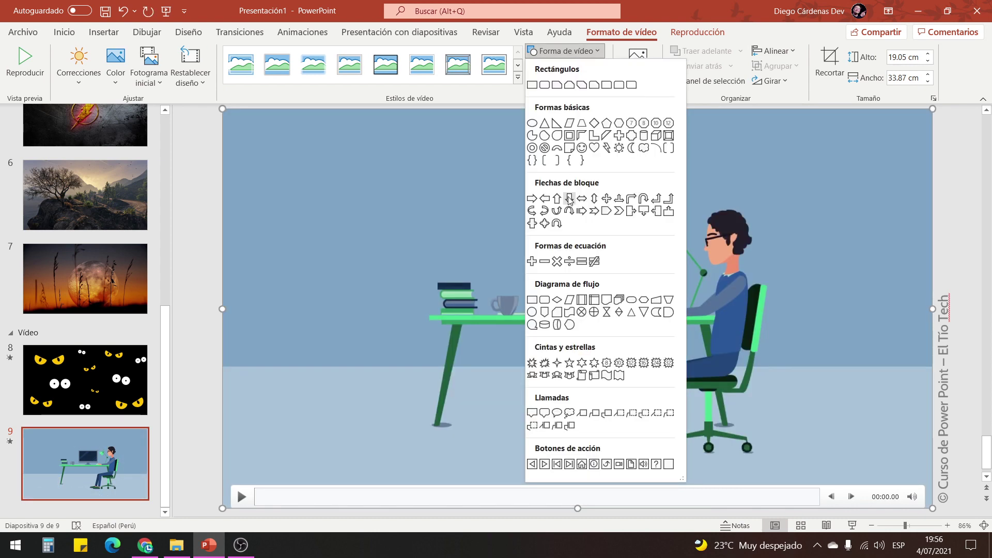
click(945, 184)
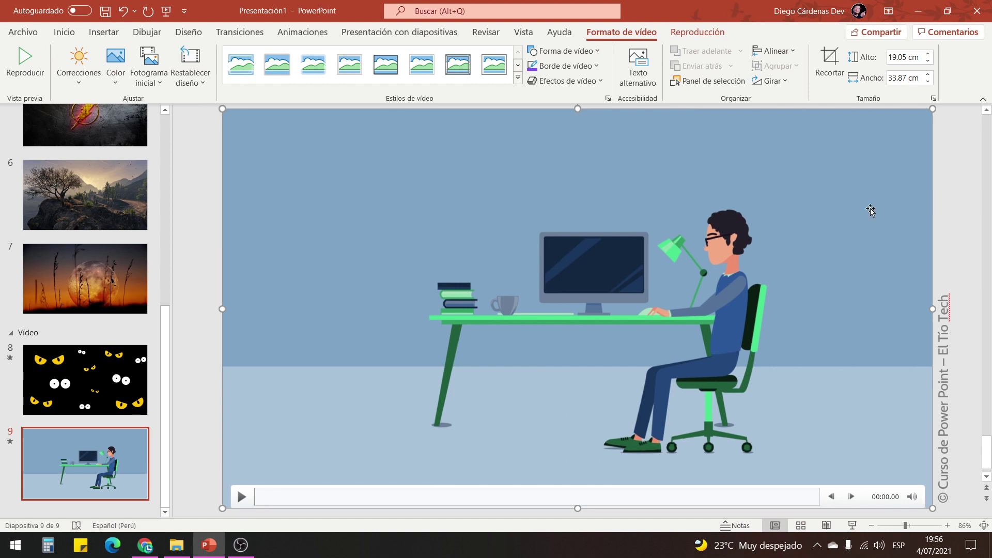
click(585, 67)
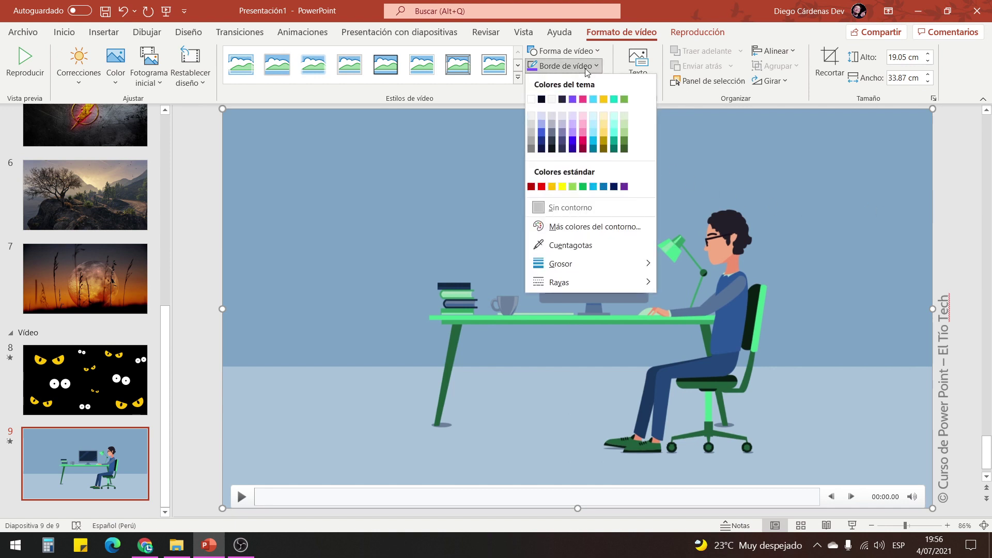
click(585, 67)
click(584, 85)
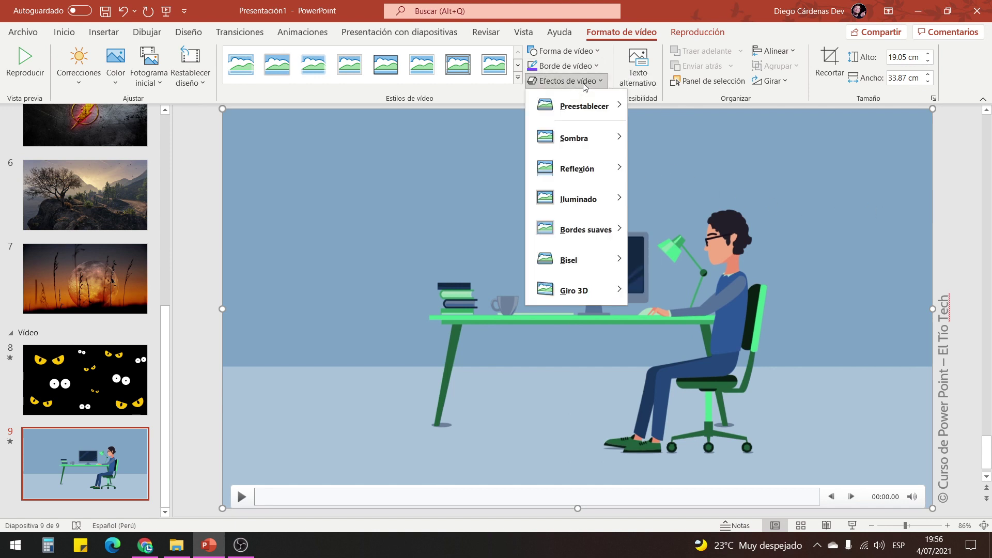
click(919, 238)
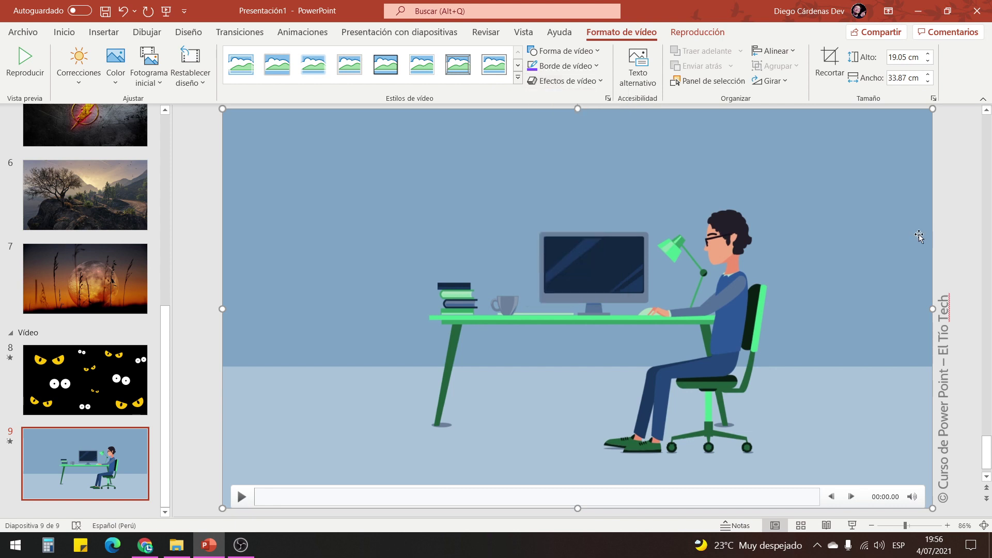
click(701, 33)
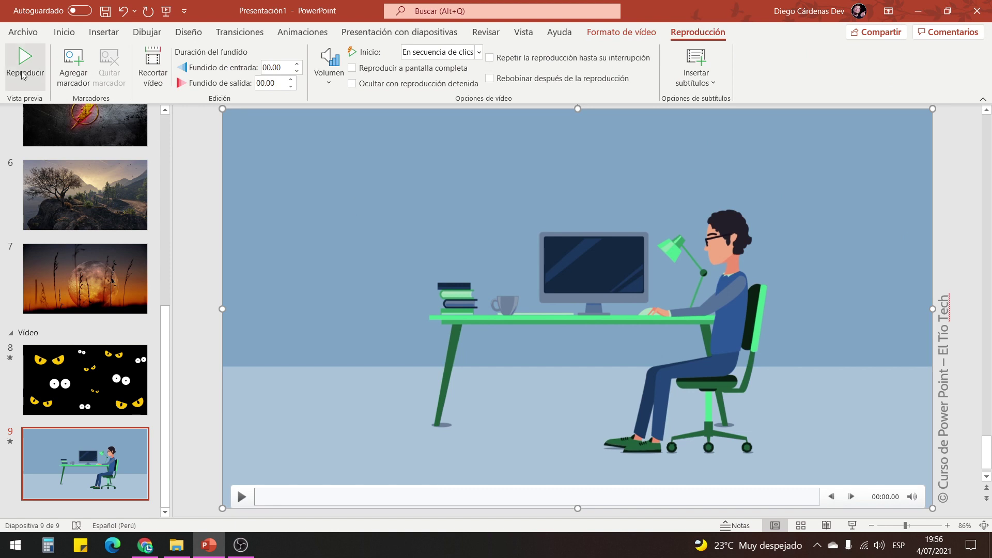
- Seek the intro video to 00:05.04 and add a bookmark there
click(336, 496)
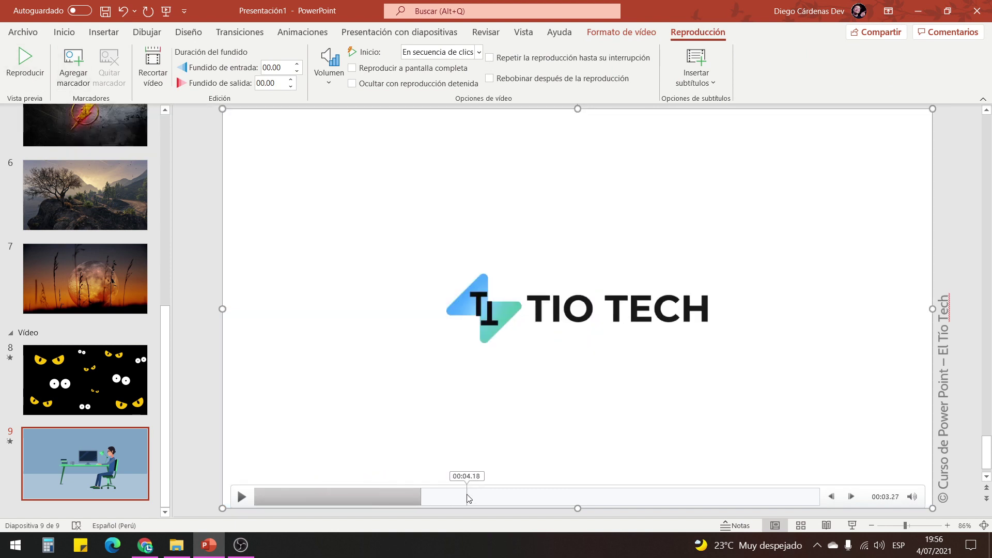
click(475, 496)
click(548, 499)
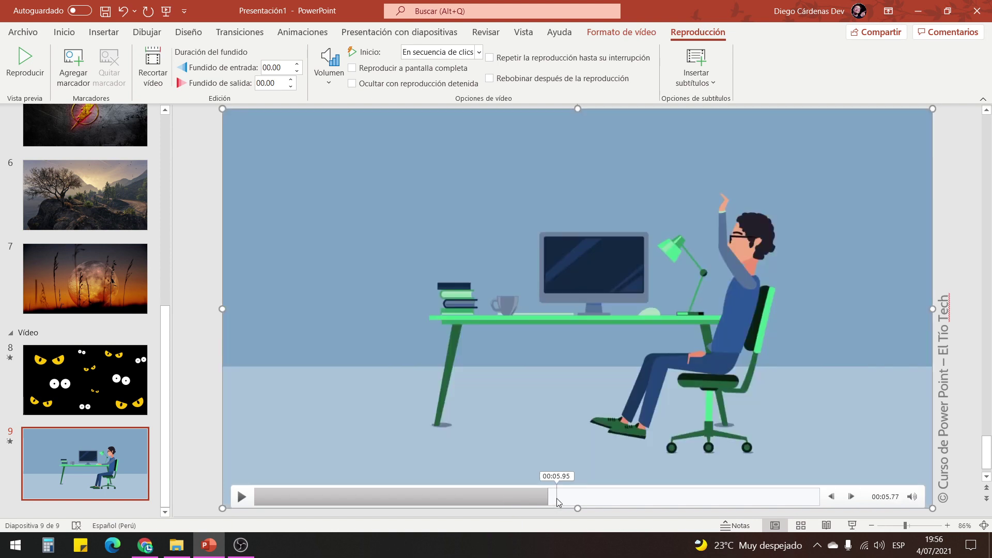
drag(543, 498, 510, 499)
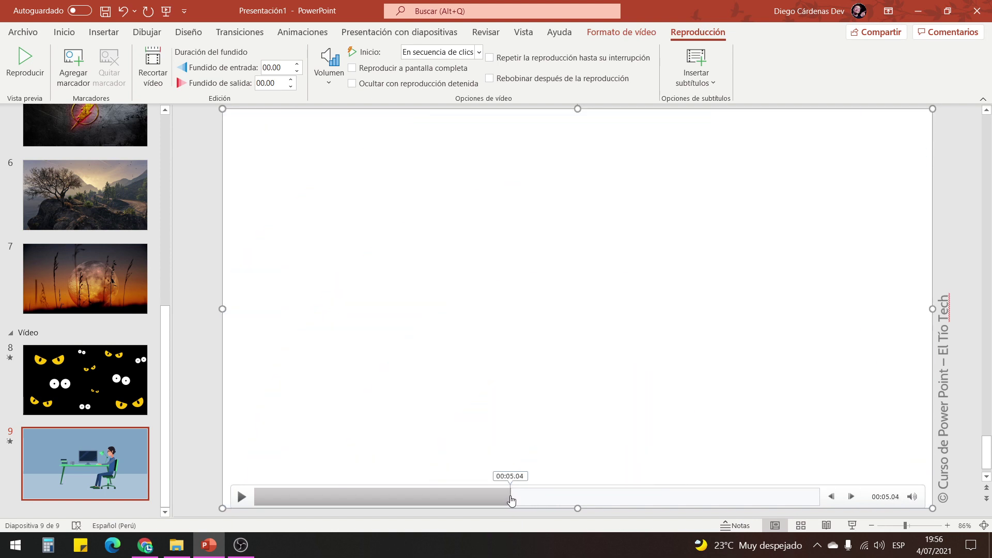
click(80, 64)
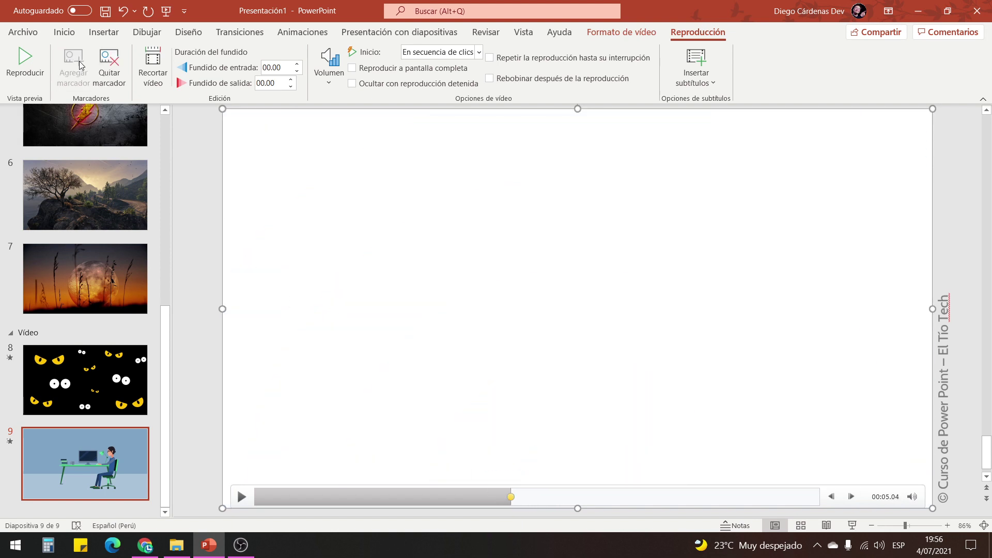
- Add a second bookmark at 00:07.59, then jump between both bookmarks to check them
mouse_move(544, 498)
mouse_down()
mouse_move(671, 499)
mouse_move(636, 502)
mouse_up()
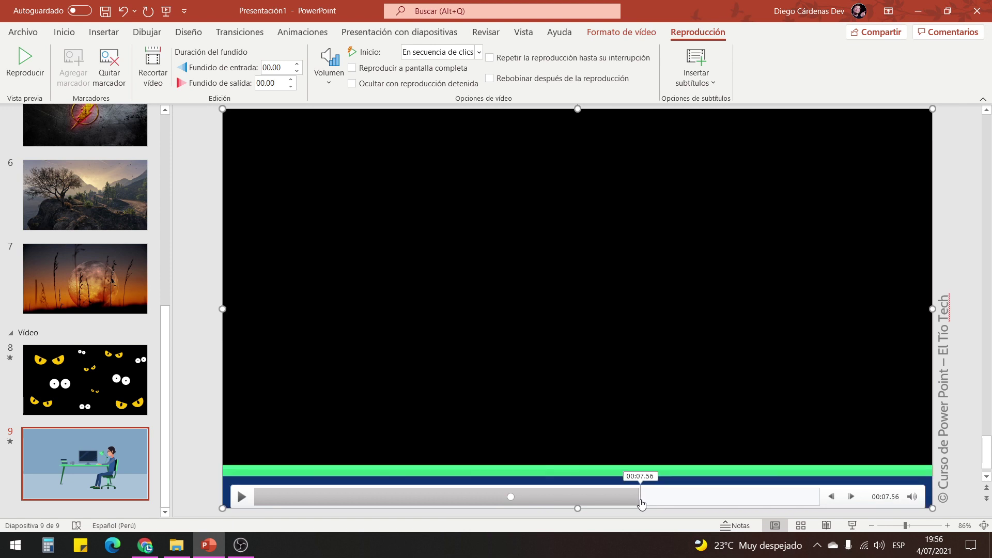
click(75, 65)
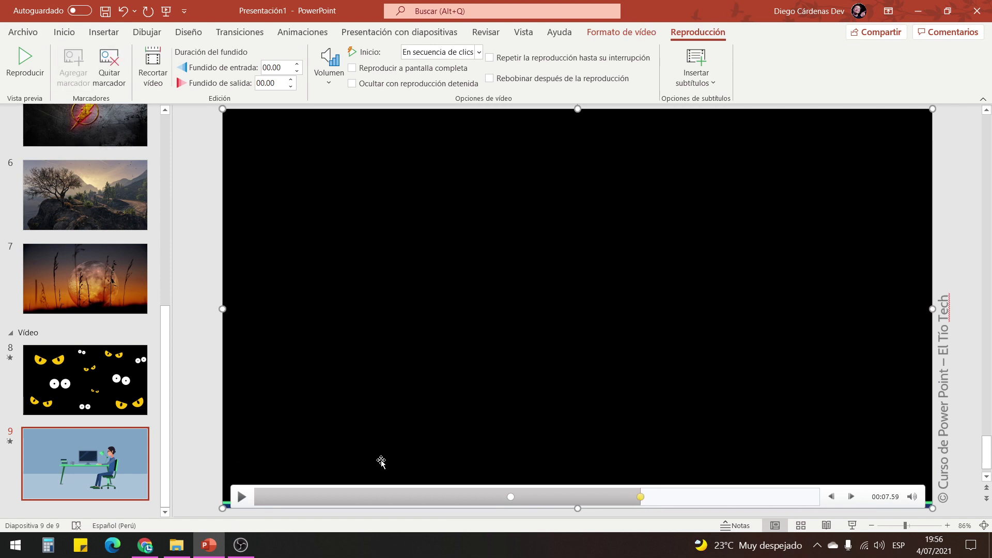
click(943, 355)
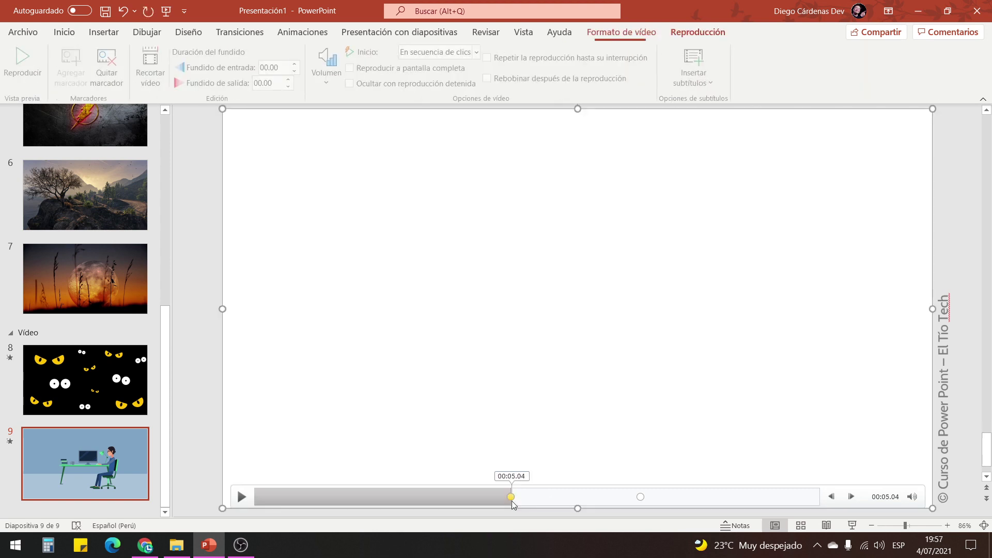
click(512, 500)
click(640, 496)
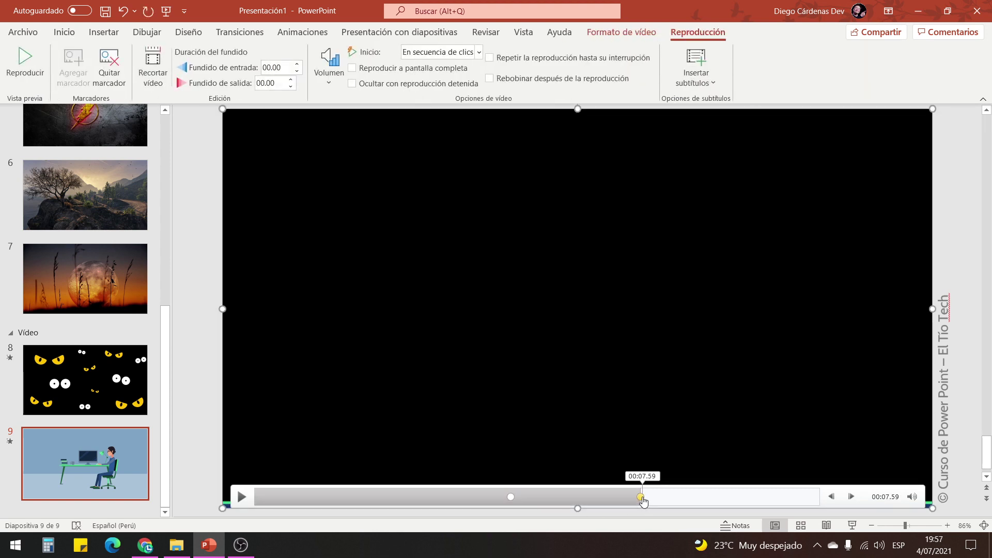
click(511, 497)
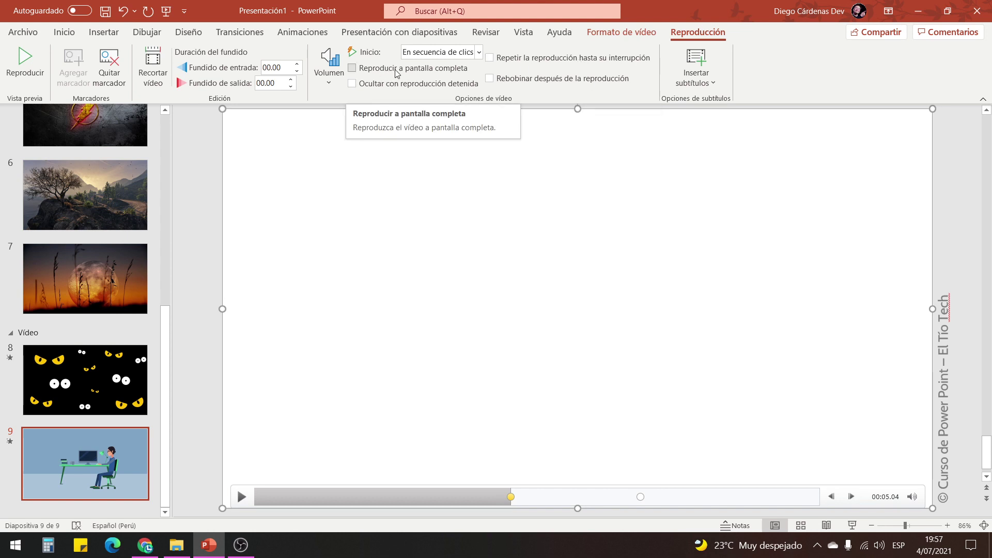
- Shift the video down and draw a purple oval at the top of slide 9
click(223, 116)
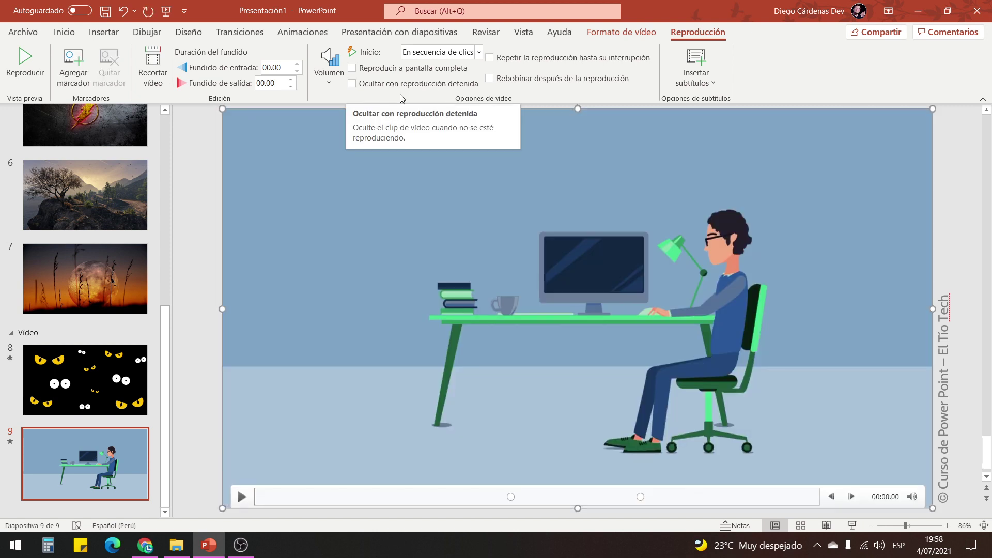
drag(586, 161, 593, 220)
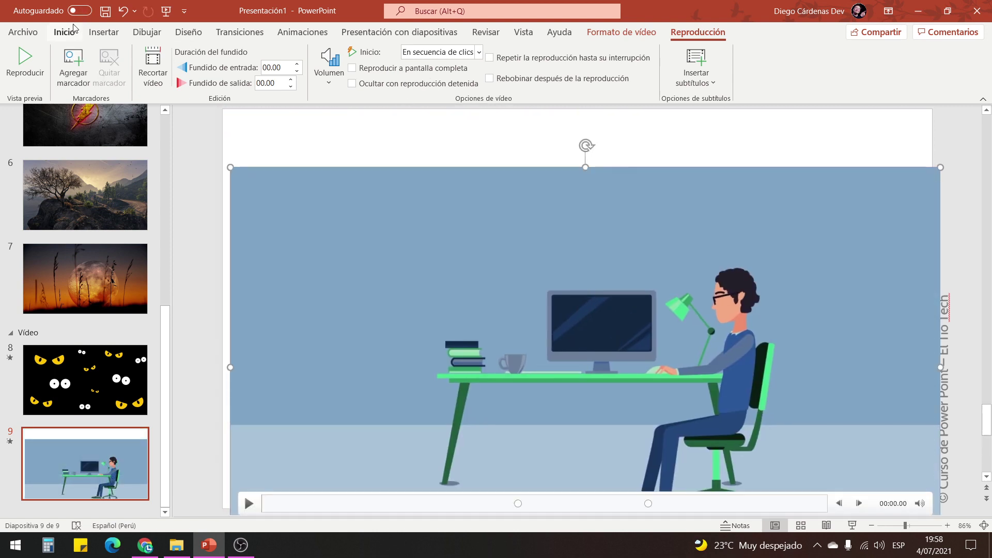
click(64, 32)
click(582, 65)
click(626, 114)
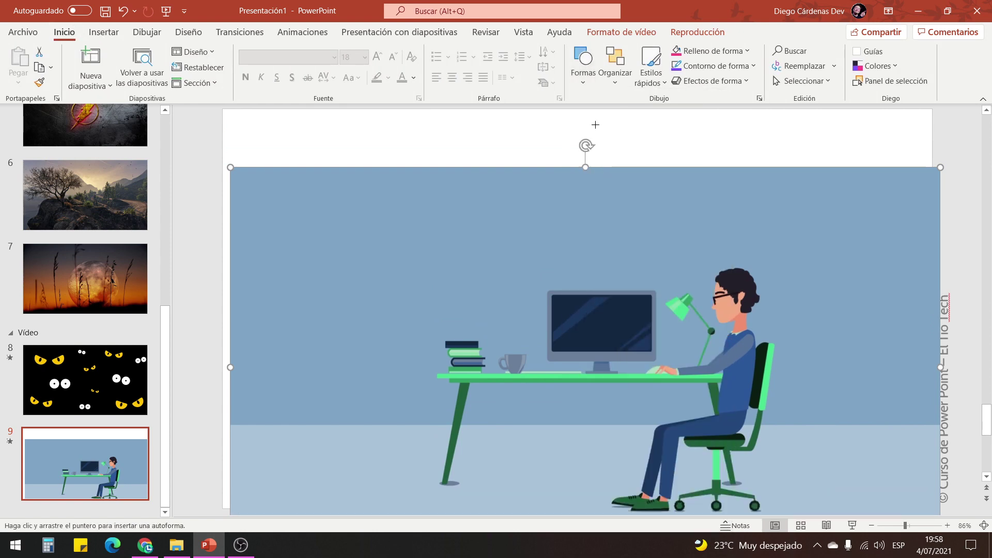
drag(521, 121, 602, 210)
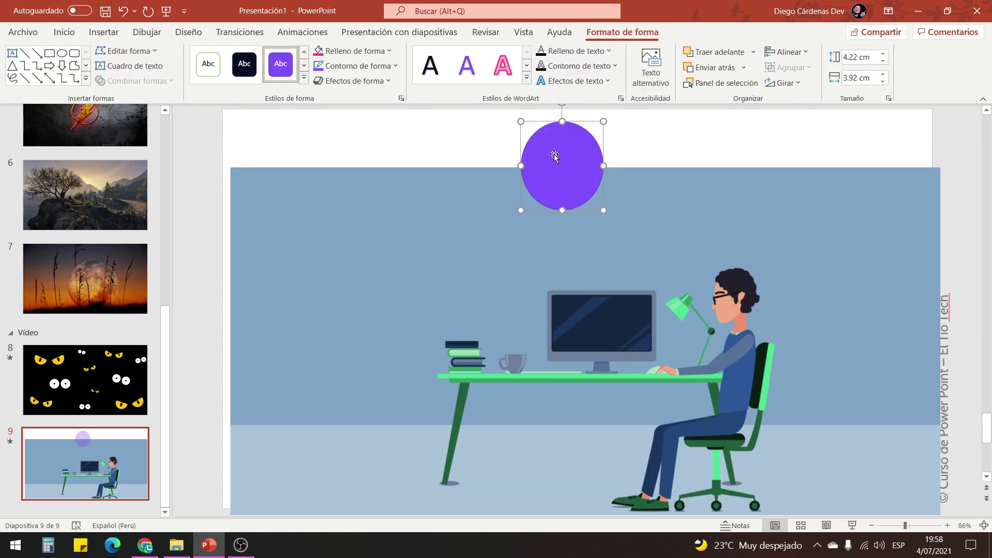
drag(553, 151, 570, 153)
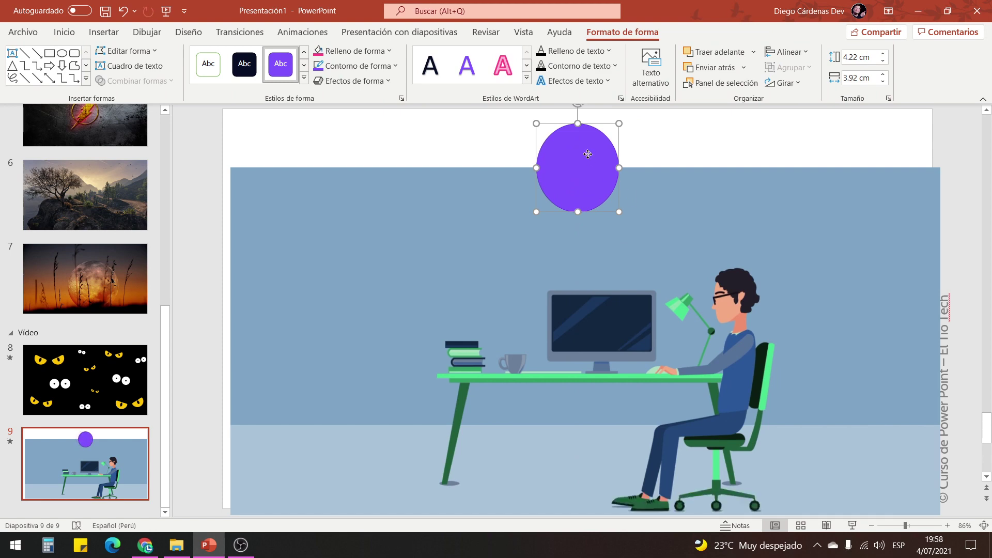
- Send the oval to the back behind the video and show the video's Reproducción settings
right_click(583, 149)
click(635, 322)
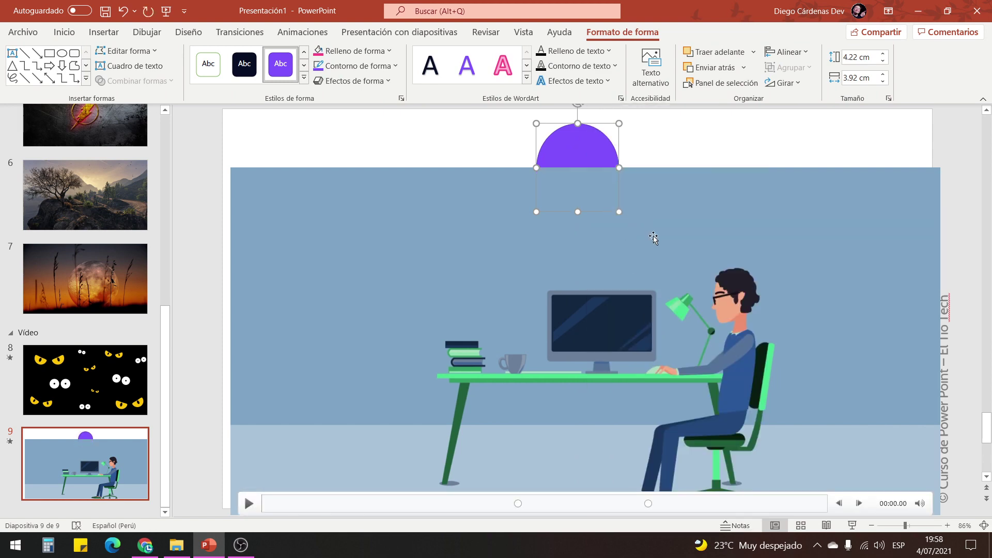
click(646, 217)
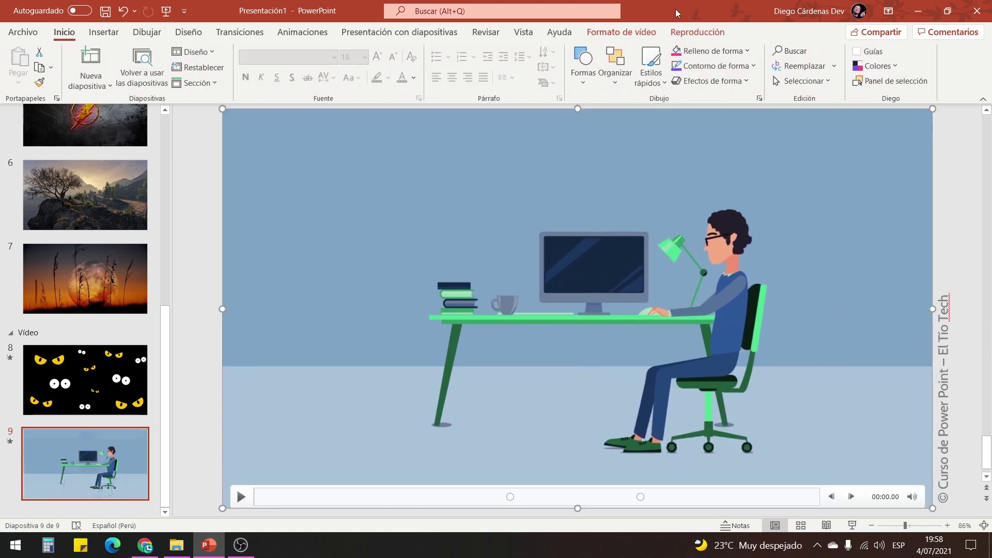
click(697, 32)
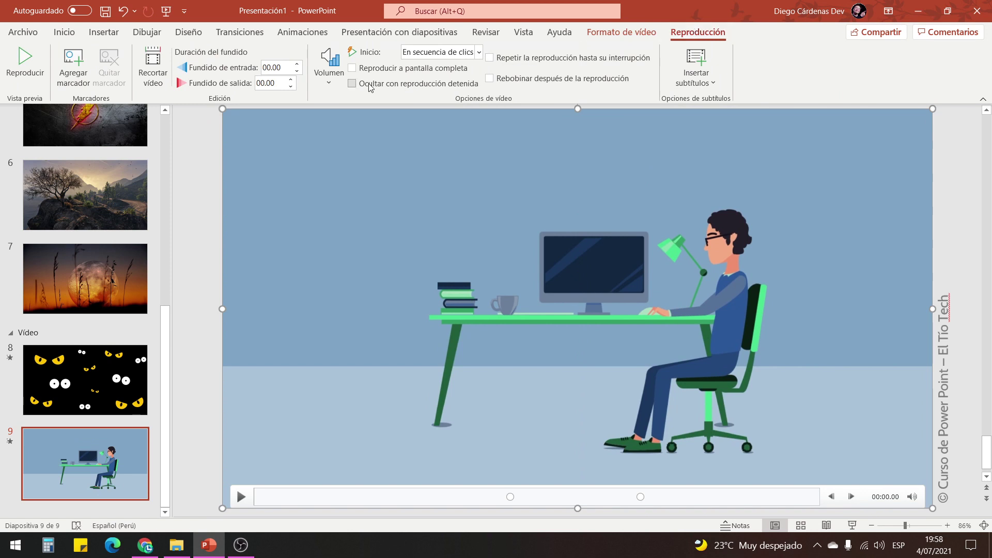
- Turn on Ocultar con reproducción detenida, test it in a slideshow, then reposition the video over the slide
click(352, 84)
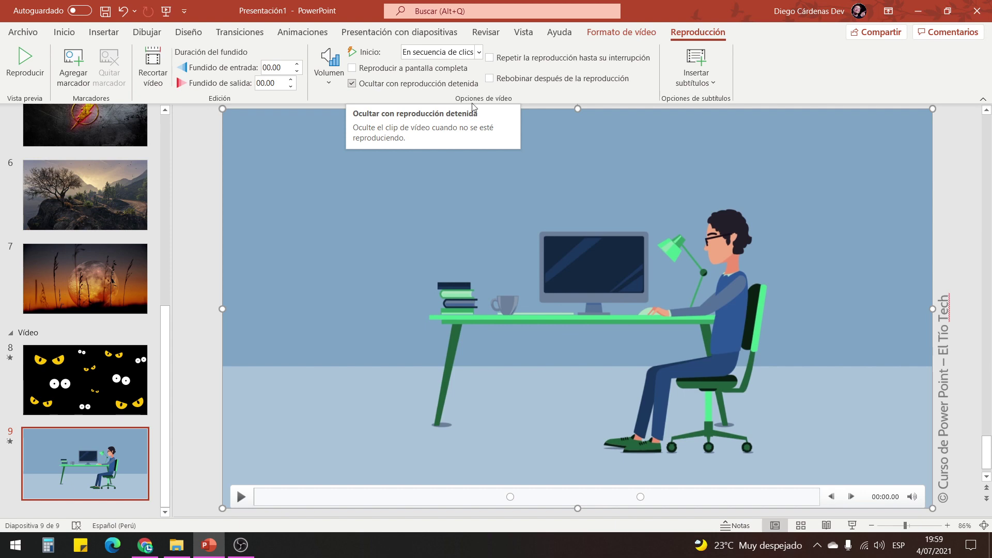
click(852, 525)
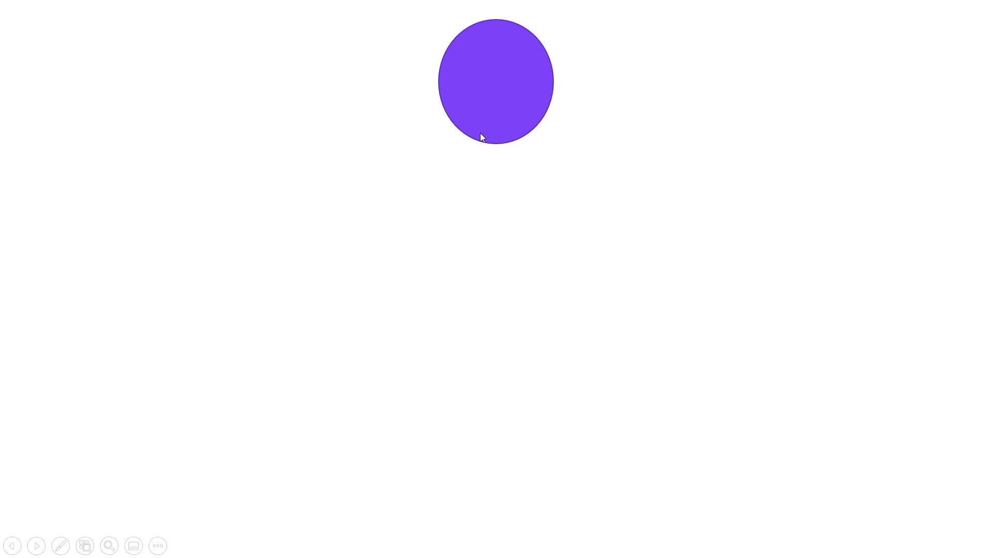
click(390, 333)
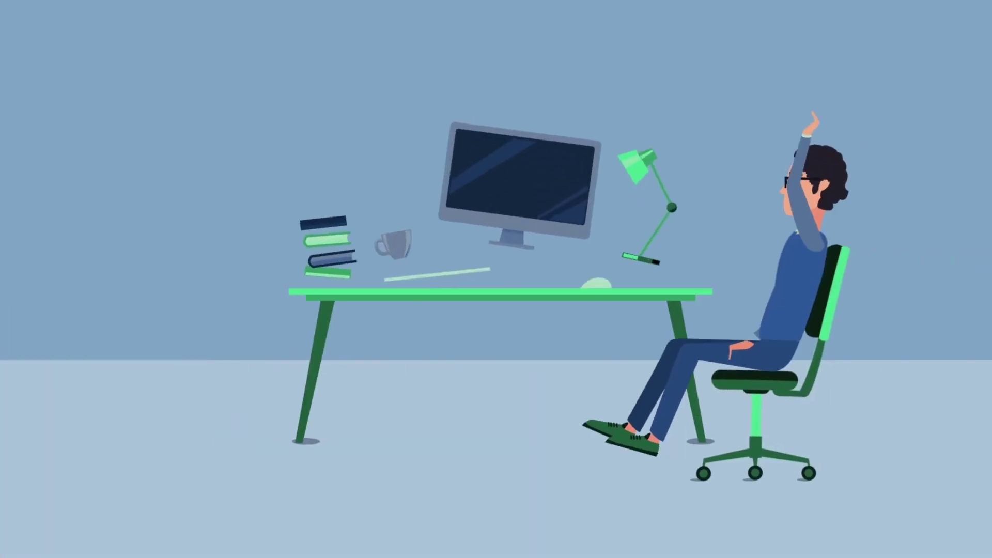
key(Escape)
drag(537, 129, 534, 184)
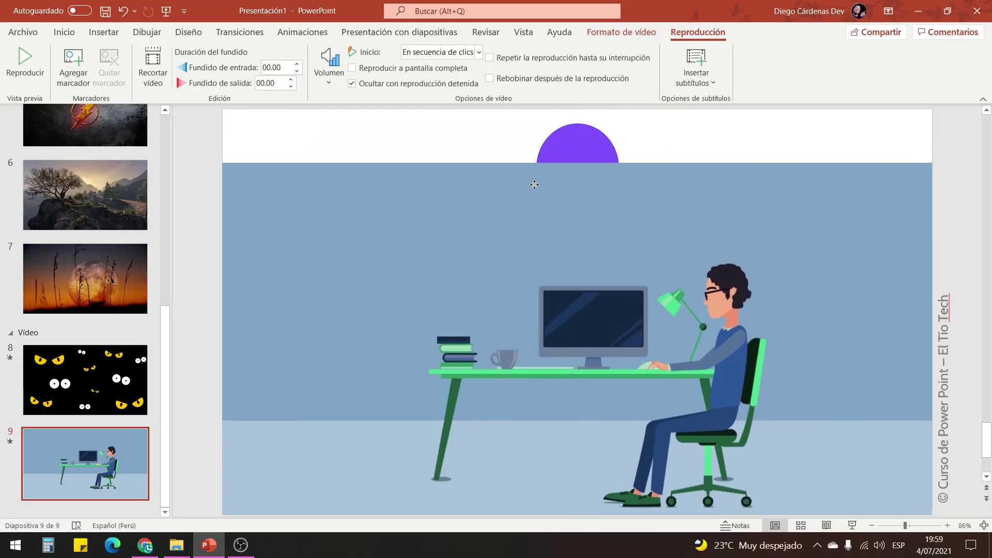
drag(520, 248, 517, 197)
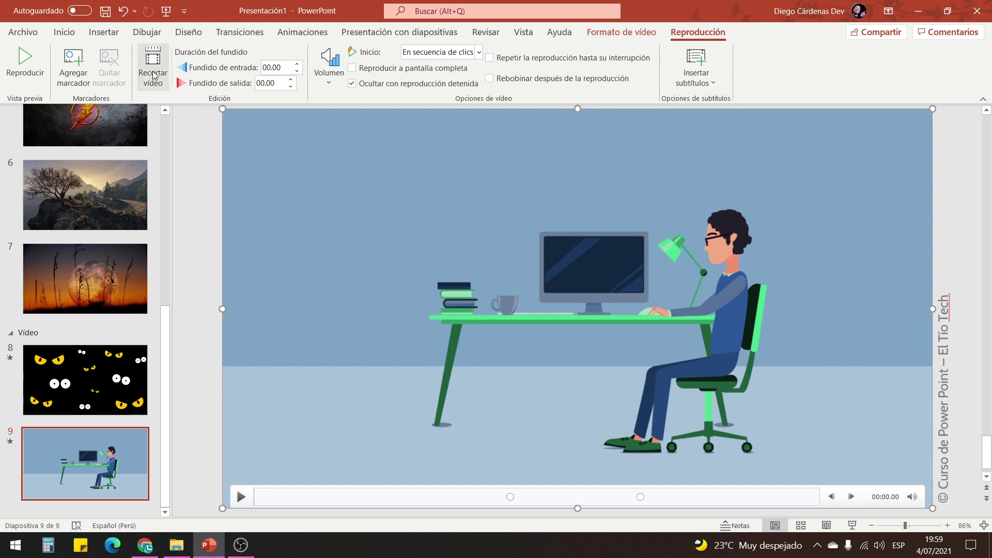
- Scrub the intro video preview to around 7 seconds, where the video turns white
click(617, 497)
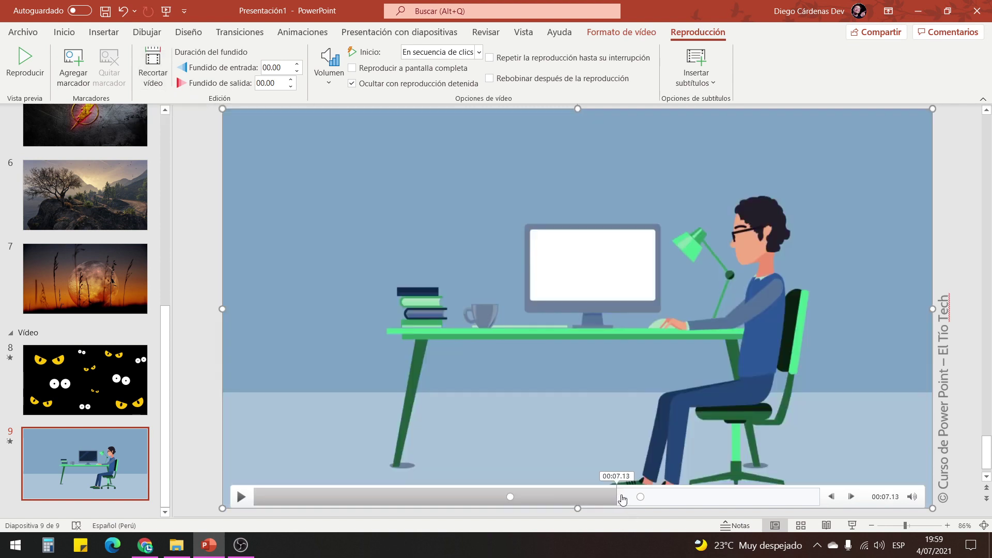
click(623, 498)
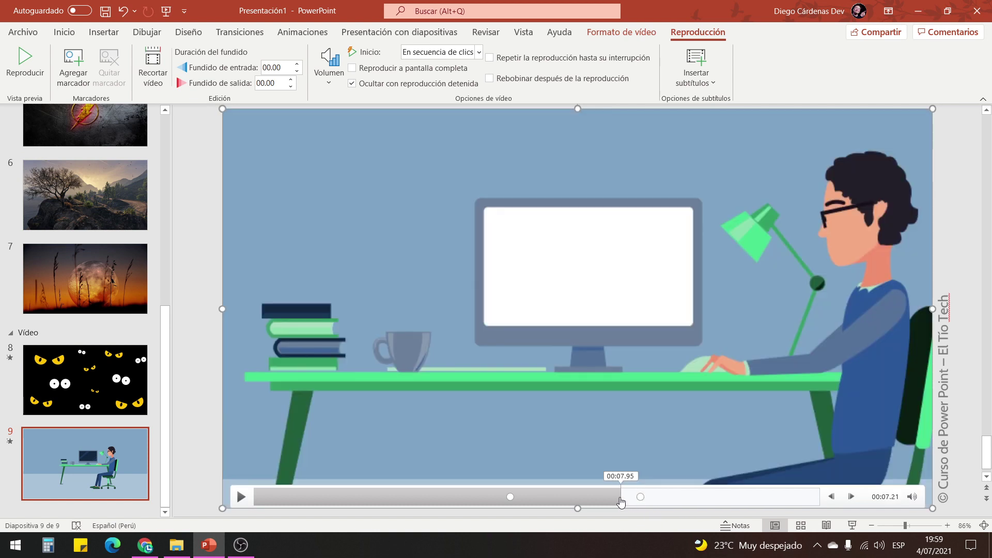
click(628, 497)
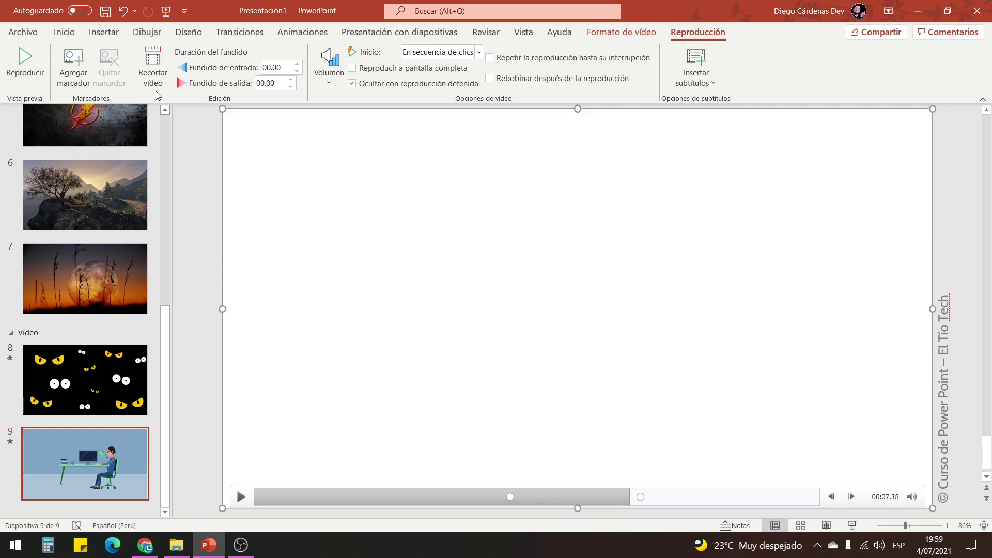
- Trim the intro video's end point from 00:11.114 to 00:07.652
click(152, 75)
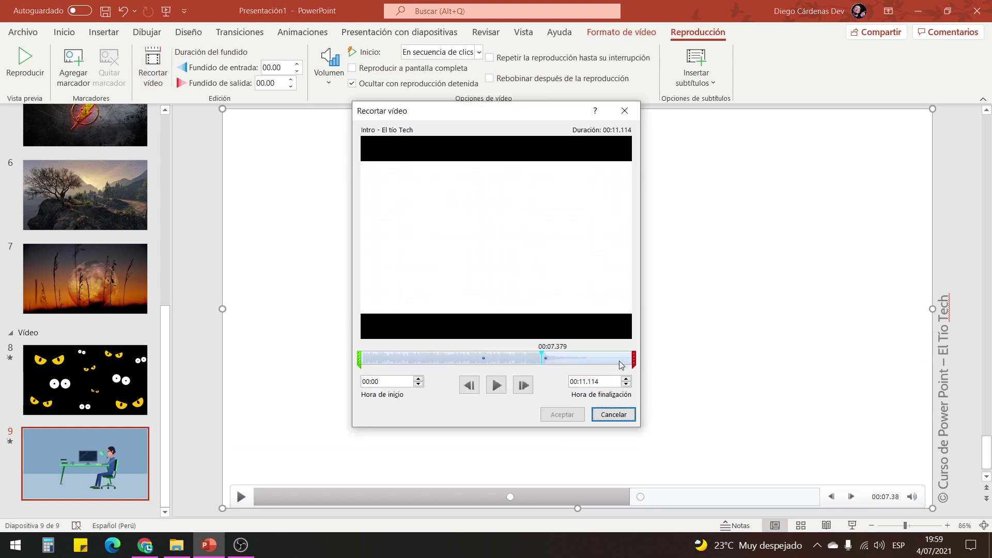
drag(632, 360, 546, 364)
drag(548, 364, 549, 365)
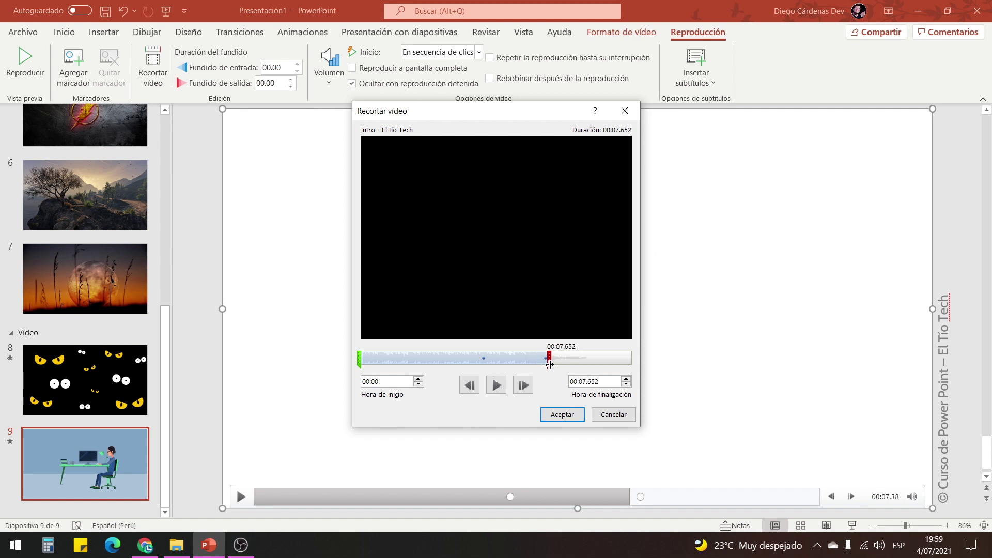
- Accept the 00:07.652 trim and play the trimmed video near its end to check it
click(555, 415)
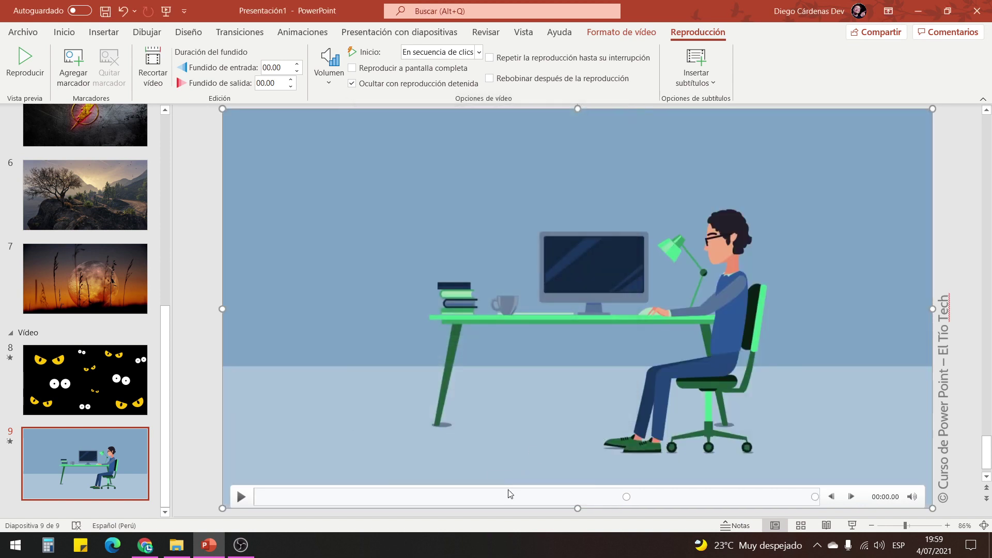
click(239, 501)
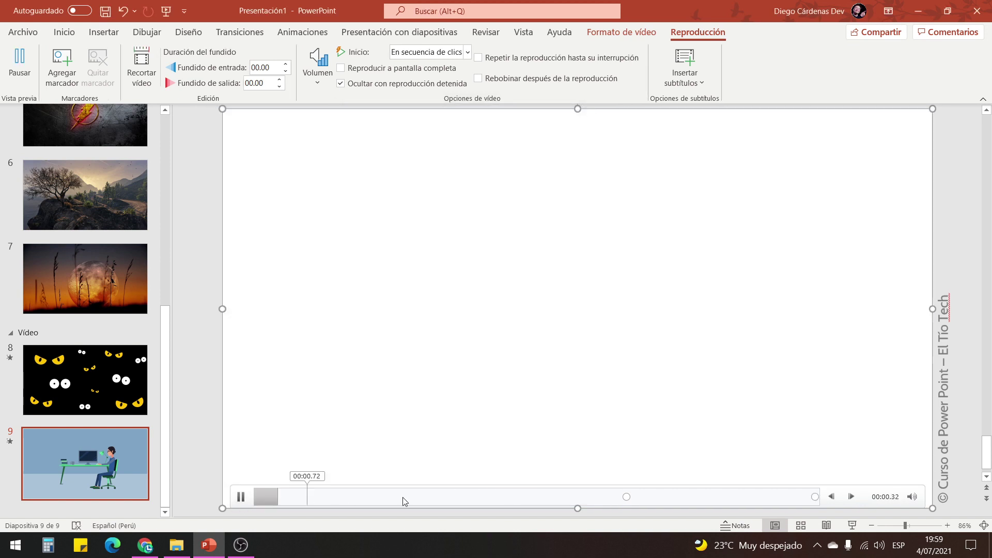
click(790, 499)
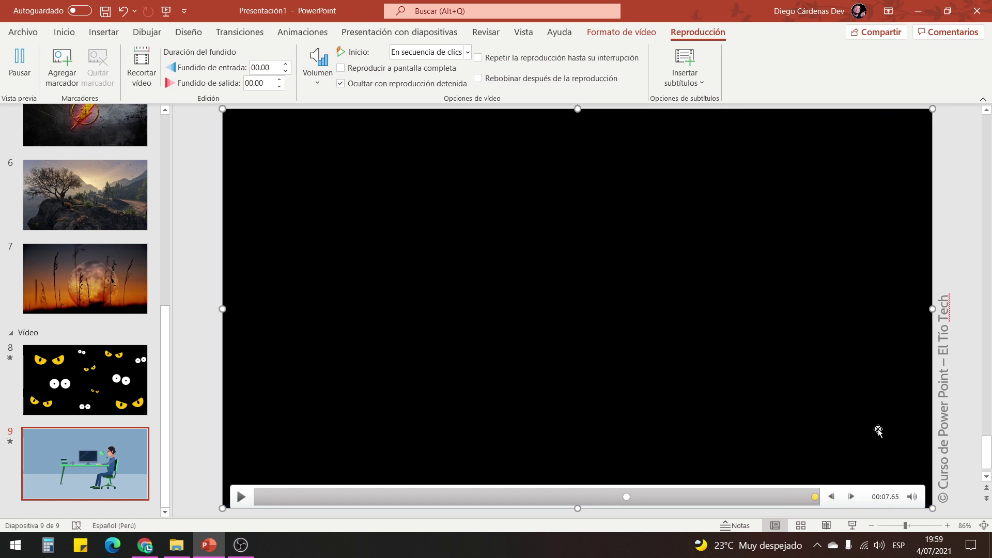
- Set the video's fade in and fade out to 02.25 seconds each, then start the slideshow from this slide
click(285, 64)
click(298, 64)
click(298, 65)
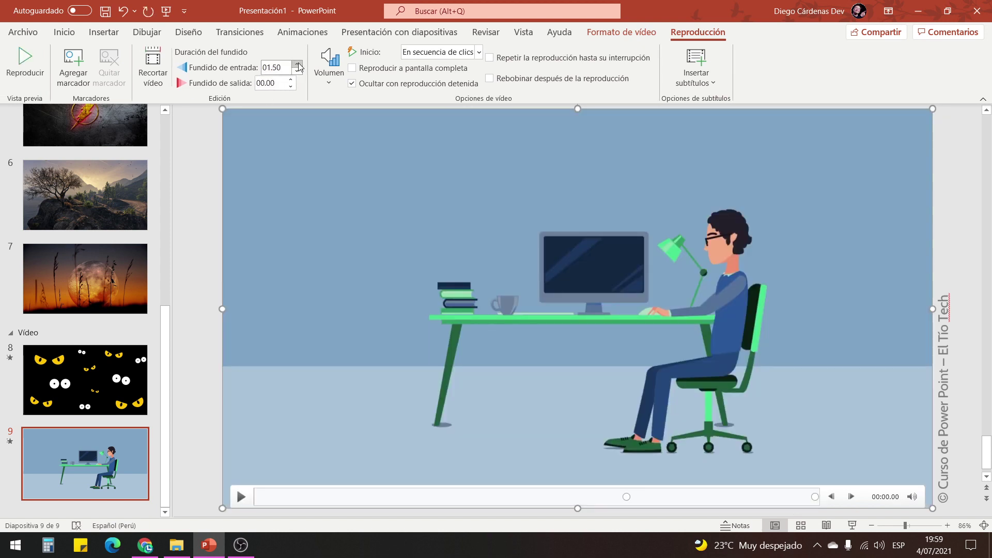
click(298, 64)
click(292, 81)
click(293, 80)
click(293, 81)
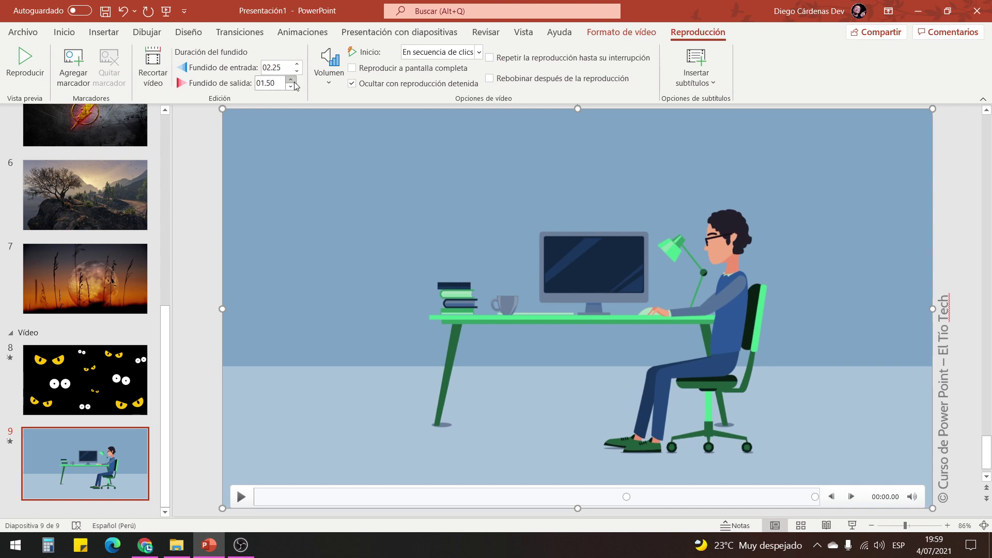
click(292, 82)
click(292, 81)
click(292, 81)
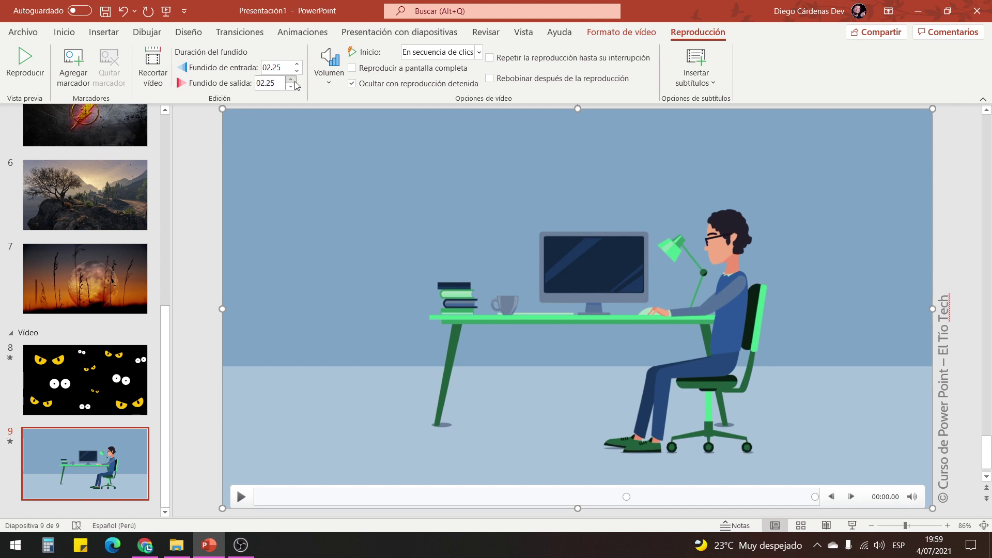
click(852, 526)
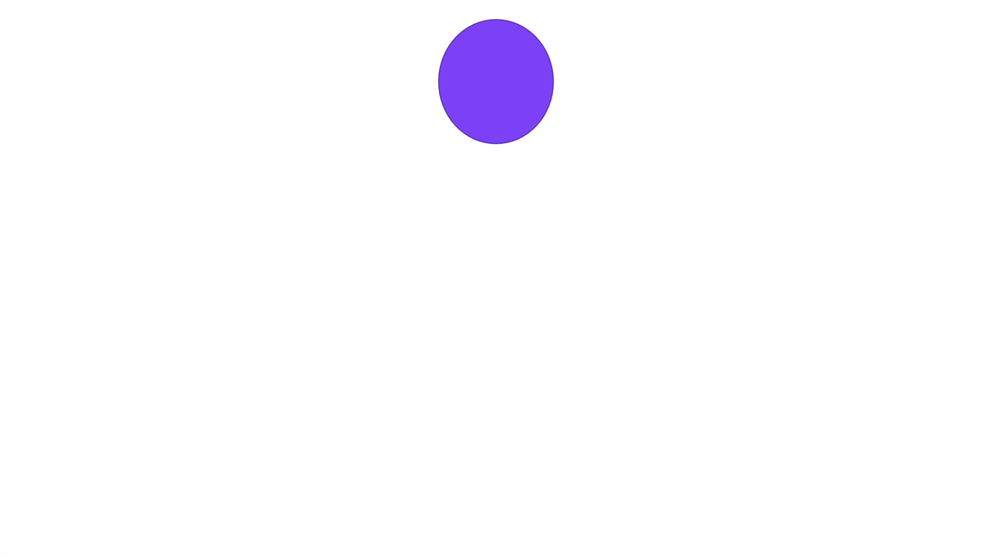
click(558, 352)
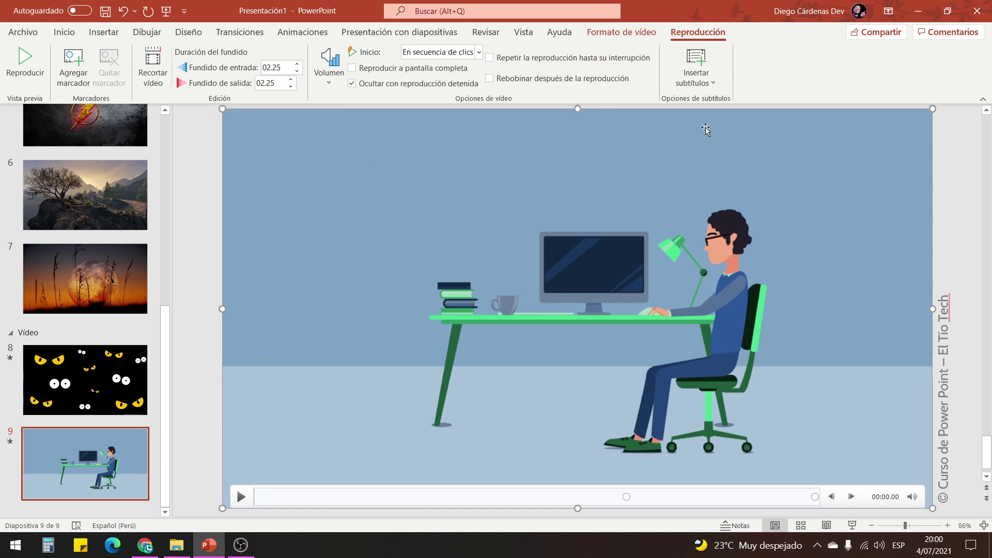
click(708, 85)
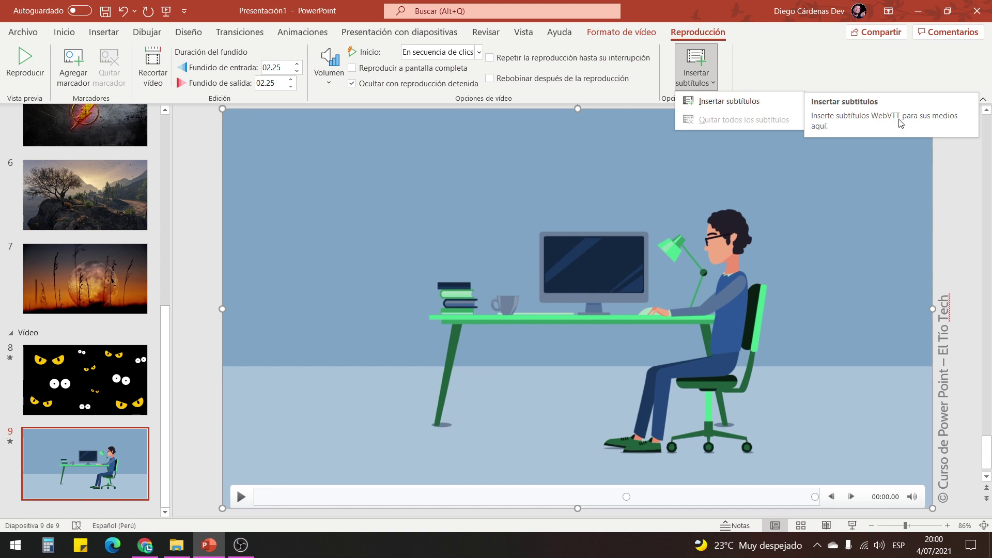
click(953, 249)
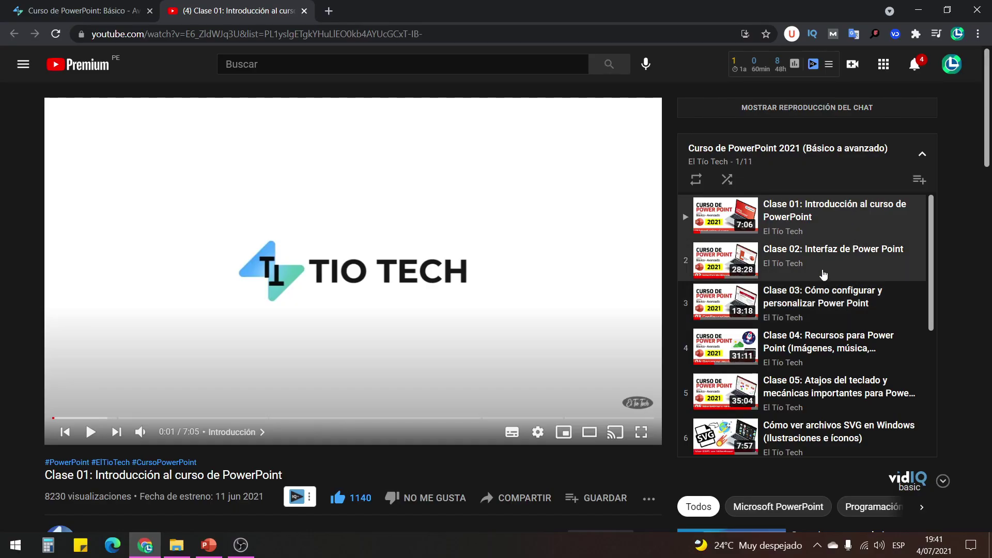
- Save the 11-video 'Curso de PowerPoint 2021 (Básico a avanzado)' playlist to the library, then open YouTube's side menu
scroll(822, 279, down, 1)
scroll(823, 289, down, 2)
scroll(825, 297, down, 1)
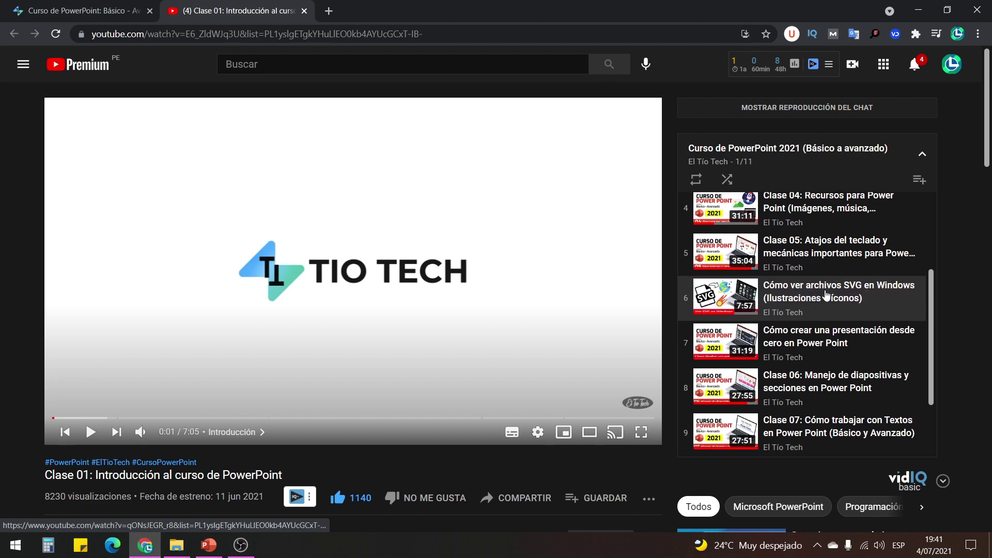
scroll(824, 320, down, 1)
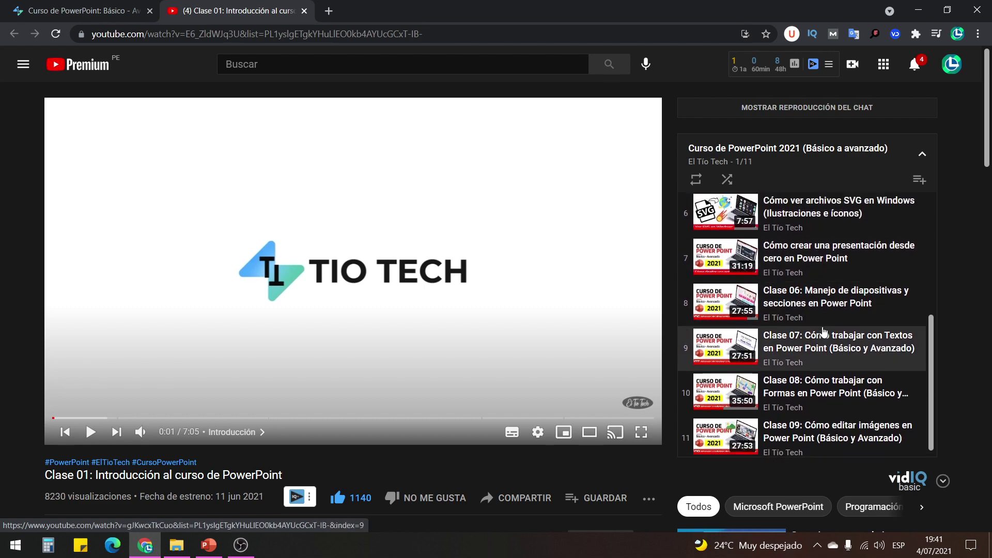
scroll(832, 320, up, 5)
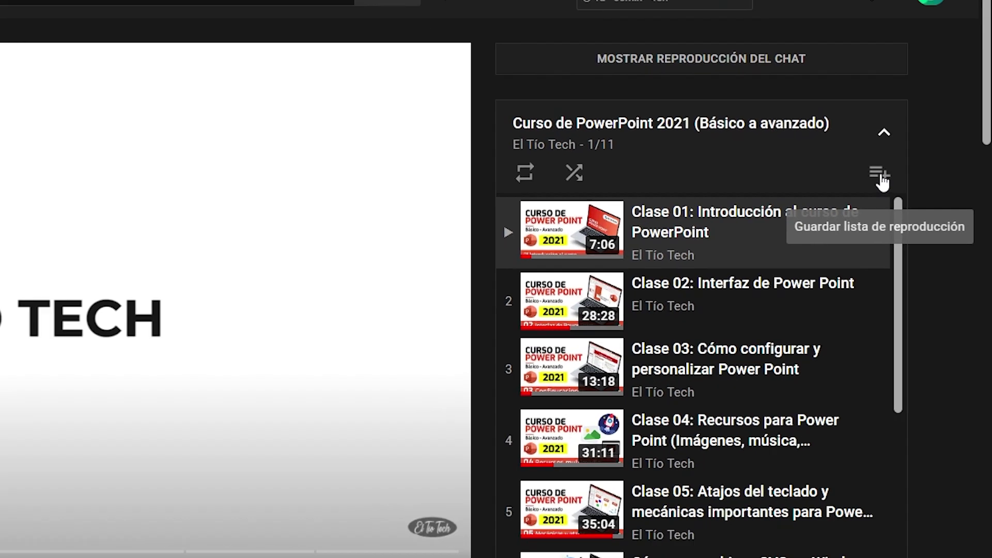
click(882, 180)
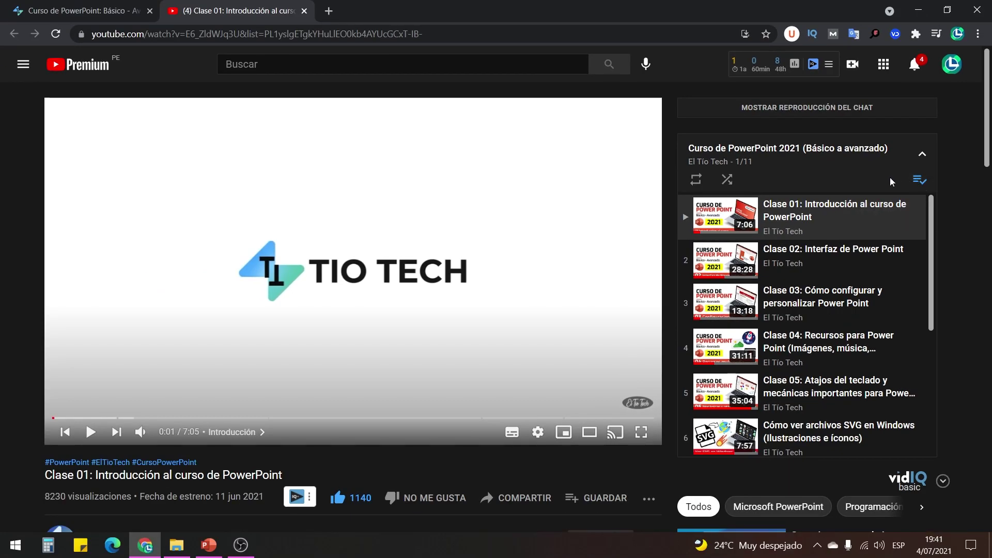
click(23, 64)
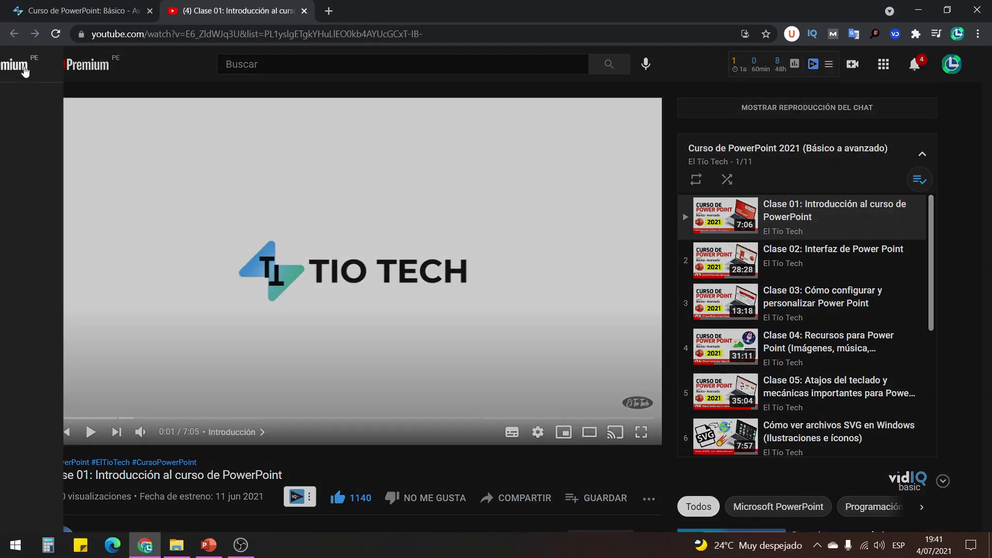